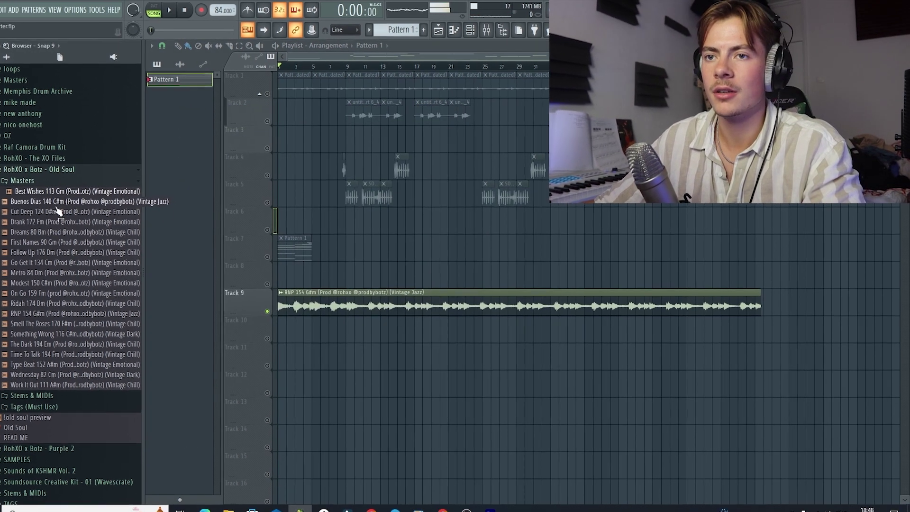
Step: Preview a loop from the Masters folder of the RohXO x Botz - Old Soul pack
{"action": "left_click", "coordinate": [80, 206]}
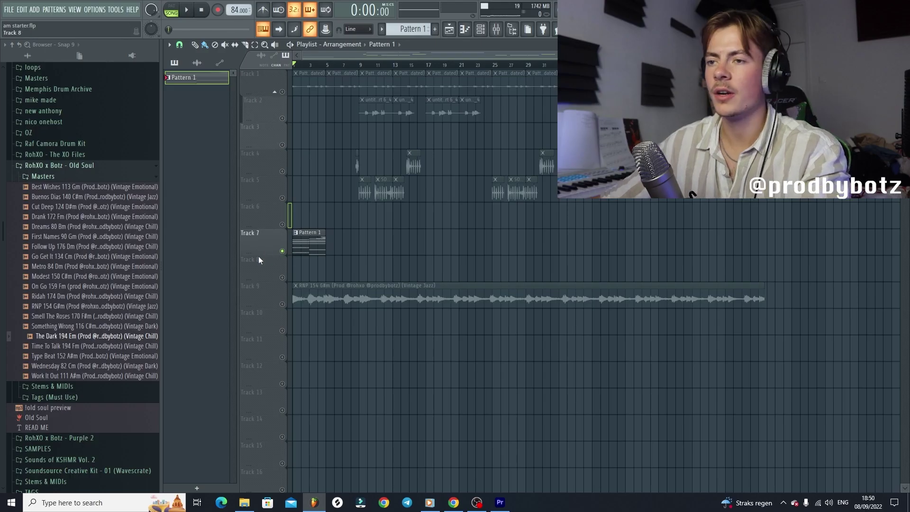
Step: Open the Pattern 1 clip in the piano roll and play back its chord progression
{"action": "double_click", "coordinate": [303, 246]}
{"action": "scroll", "coordinate": [262, 269], "scroll_direction": "down", "scroll_amount": 2}
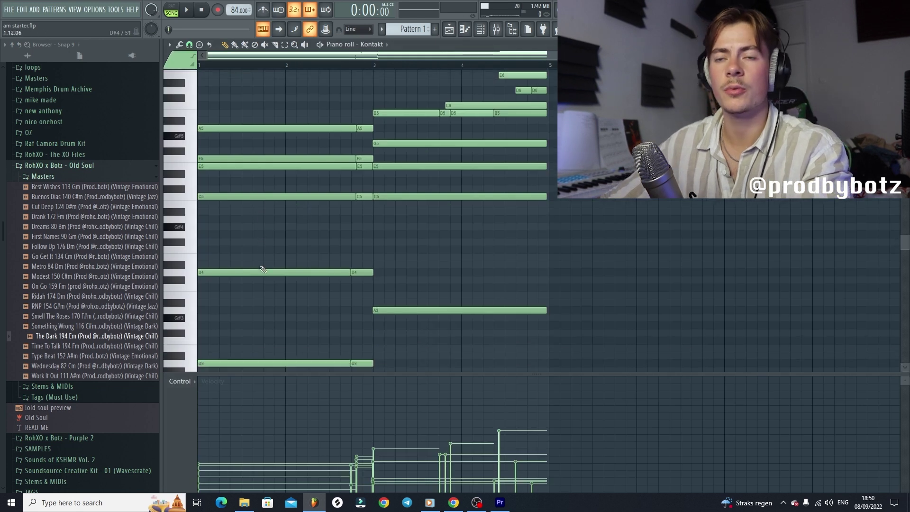
{"action": "scroll", "coordinate": [254, 249], "scroll_direction": "down", "scroll_amount": 2}
{"action": "scroll", "coordinate": [254, 248], "scroll_direction": "up", "scroll_amount": 2}
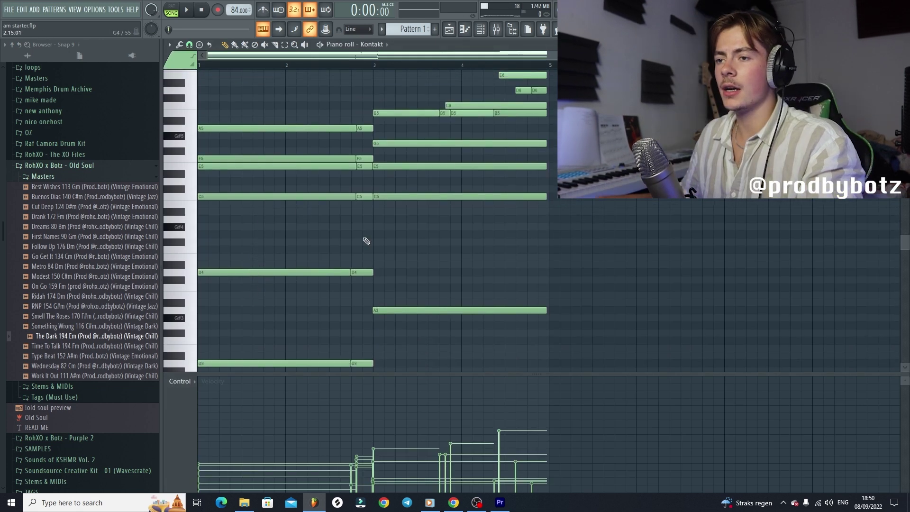
{"action": "scroll", "coordinate": [365, 242], "scroll_direction": "down", "scroll_amount": 2}
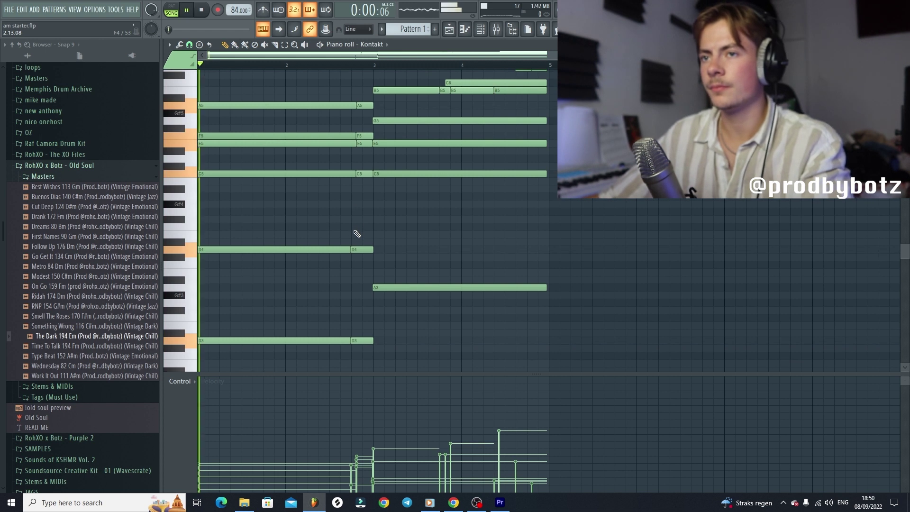
{"action": "key", "text": "space"}
{"action": "scroll", "coordinate": [332, 246], "scroll_direction": "up", "scroll_amount": 1}
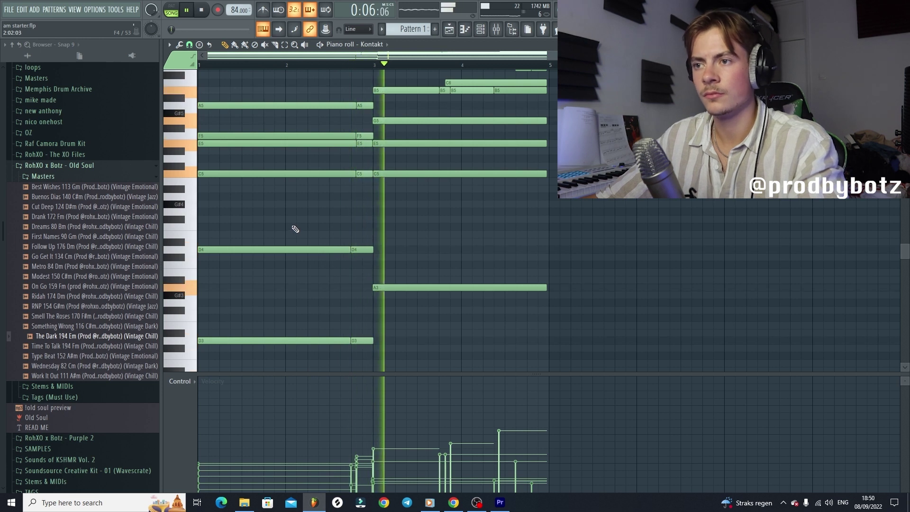
{"action": "scroll", "coordinate": [289, 225], "scroll_direction": "up", "scroll_amount": 2}
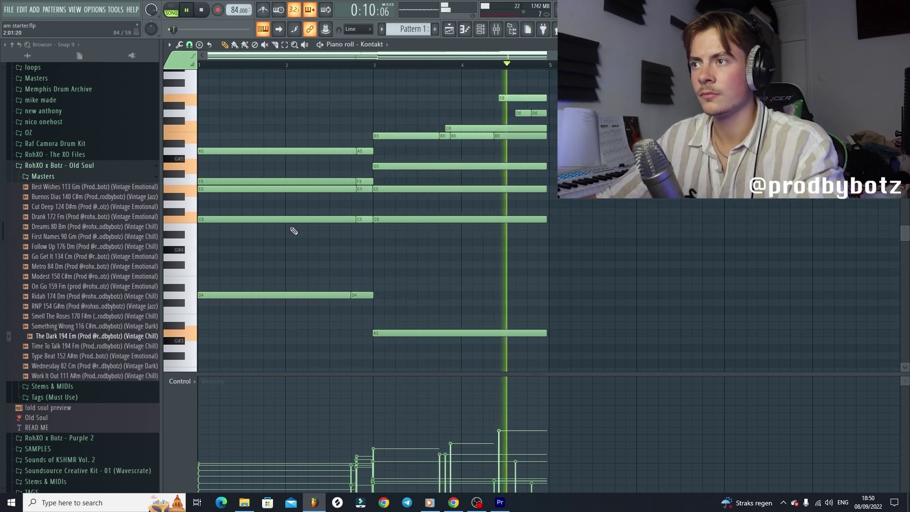
{"action": "key", "text": "space"}
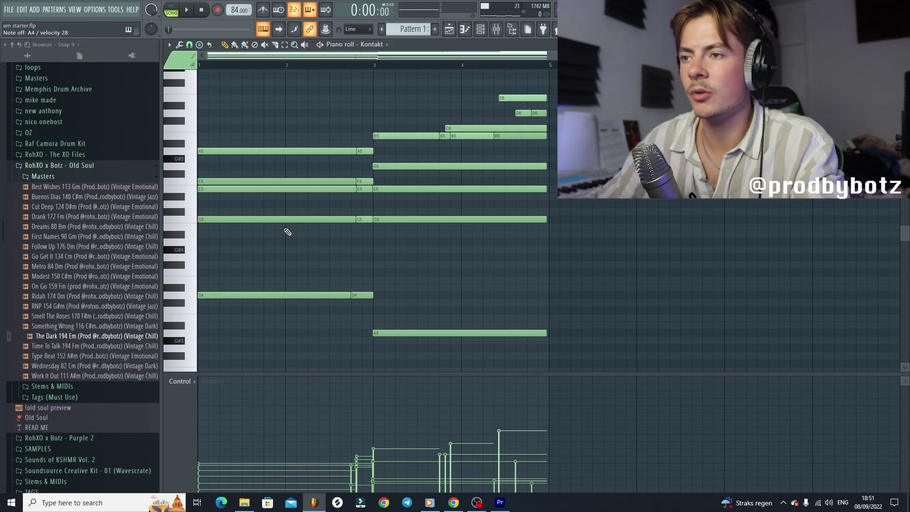
Step: Raise the long C5 and E5 notes of the first chord by one octave and deselect them
{"action": "scroll", "coordinate": [216, 278], "scroll_direction": "down", "scroll_amount": 2}
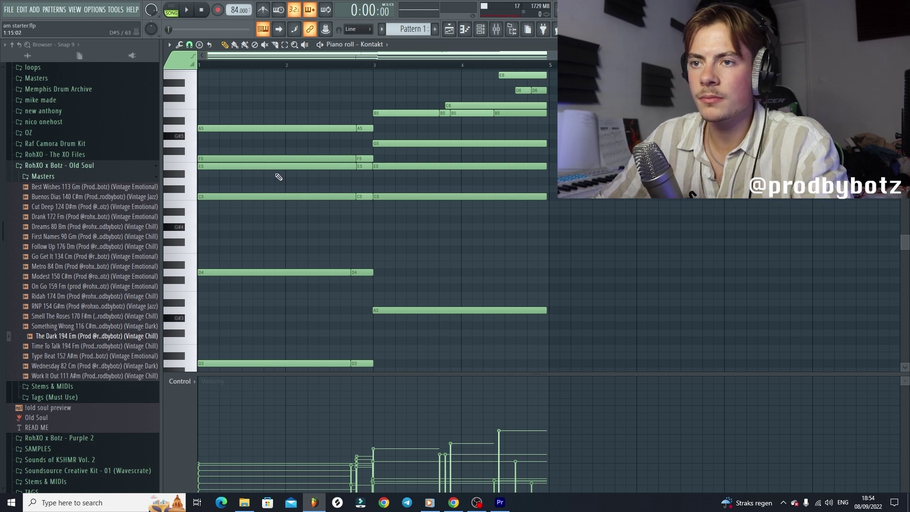
{"action": "scroll", "coordinate": [278, 166], "scroll_direction": "up", "scroll_amount": 2}
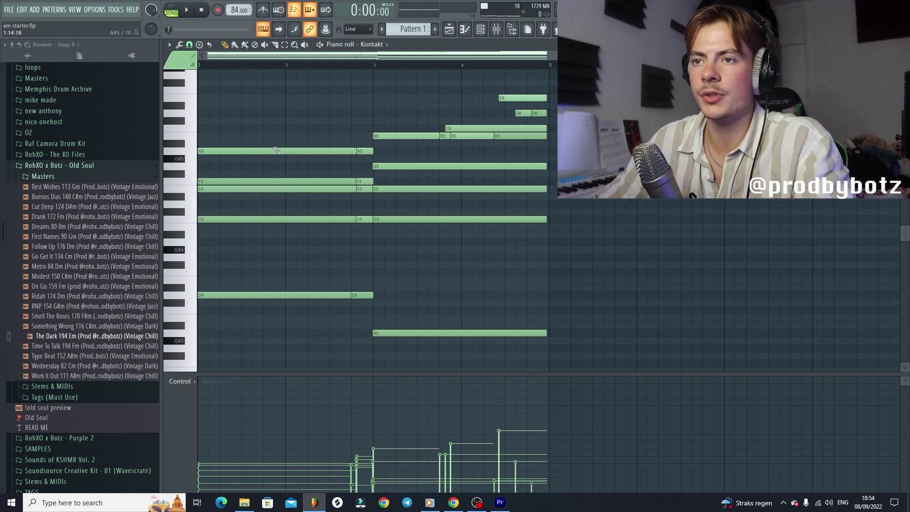
{"action": "left_click_drag", "start_coordinate": [286, 238], "coordinate": [272, 187]}
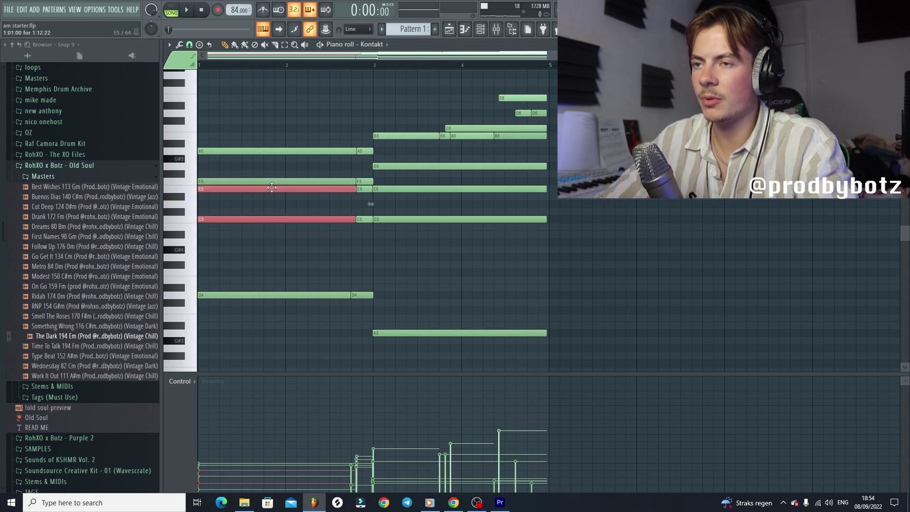
{"action": "key", "text": "ctrl+Up"}
{"action": "scroll", "coordinate": [262, 214], "scroll_direction": "up", "scroll_amount": 2}
{"action": "left_click", "coordinate": [263, 269], "text": "ctrl"}
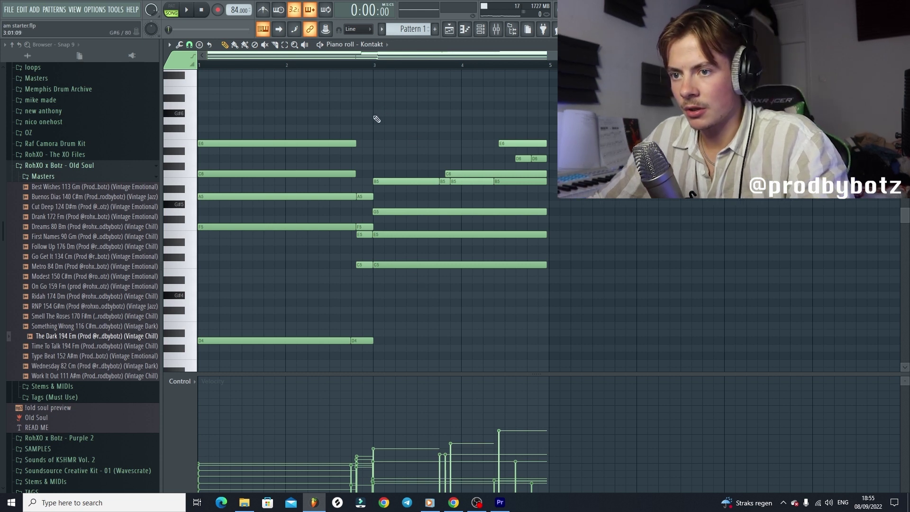
Step: Select all the low D and A bass notes and transpose them up three semitones to F and C
{"action": "scroll", "coordinate": [356, 125], "scroll_direction": "down", "scroll_amount": 3}
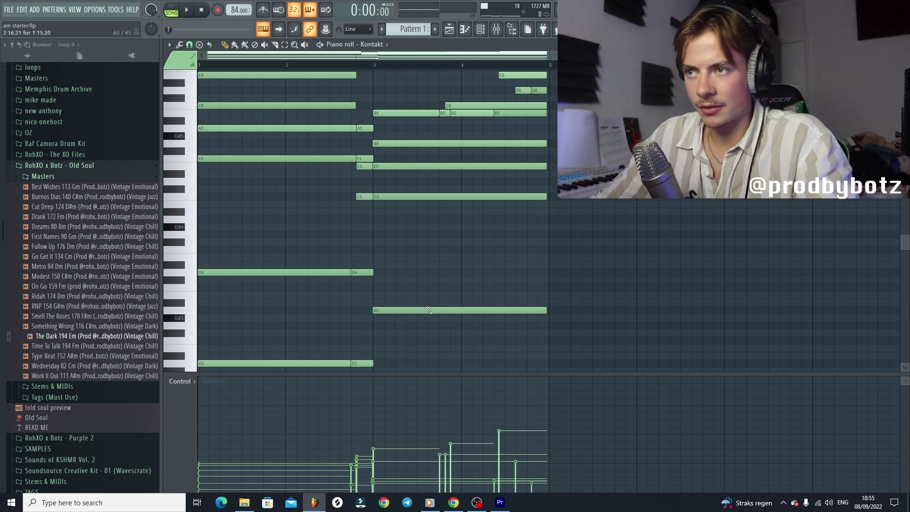
{"action": "scroll", "coordinate": [237, 175], "scroll_direction": "up", "scroll_amount": 3}
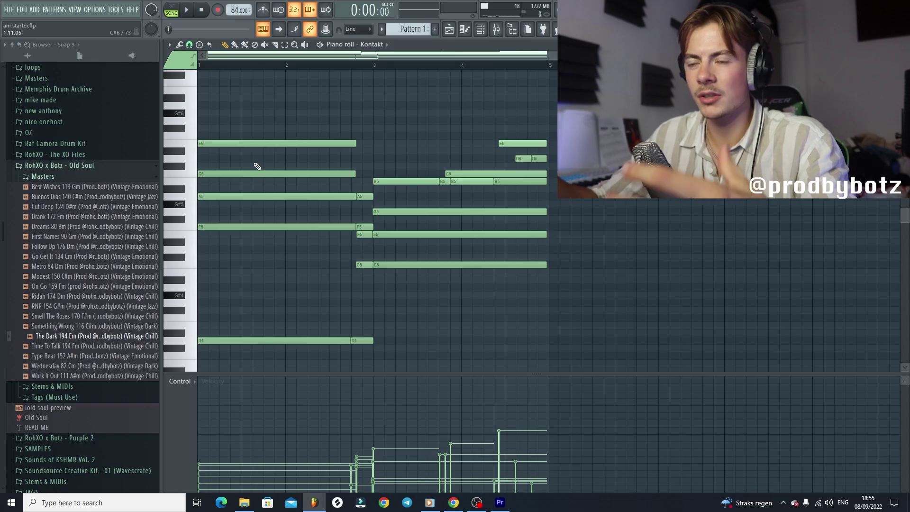
{"action": "scroll", "coordinate": [270, 175], "scroll_direction": "down", "scroll_amount": 2}
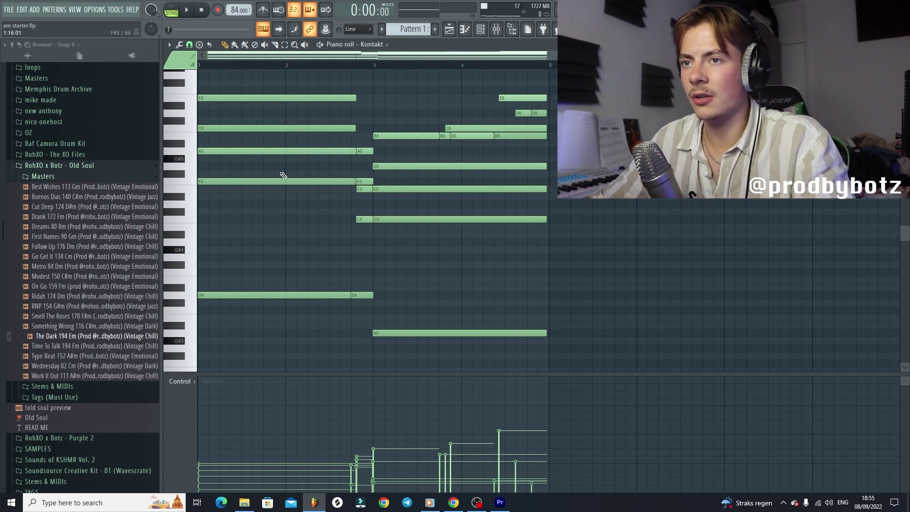
{"action": "scroll", "coordinate": [285, 174], "scroll_direction": "down", "scroll_amount": 3}
{"action": "left_click_drag", "start_coordinate": [279, 205], "coordinate": [477, 298]}
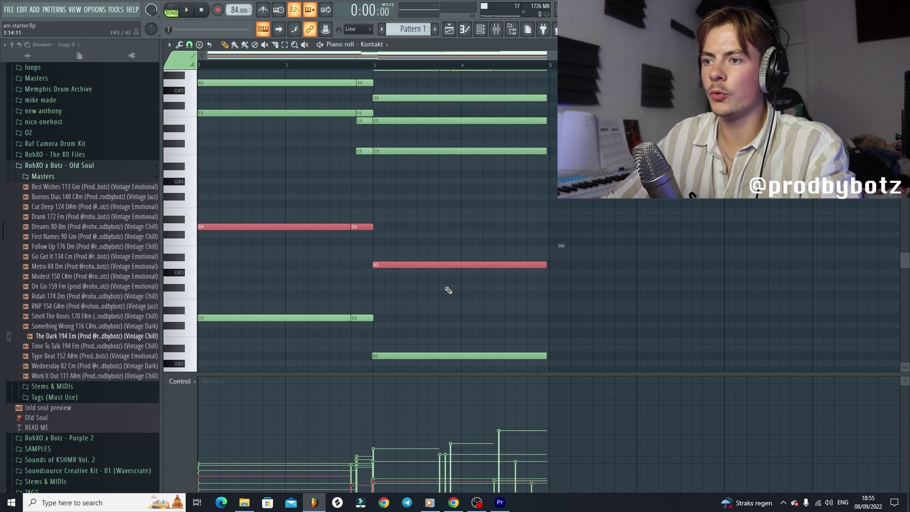
{"action": "scroll", "coordinate": [469, 298], "scroll_direction": "down", "scroll_amount": 2}
{"action": "left_click_drag", "start_coordinate": [622, 344], "coordinate": [321, 264]}
{"action": "scroll", "coordinate": [321, 264], "scroll_direction": "up", "scroll_amount": 4}
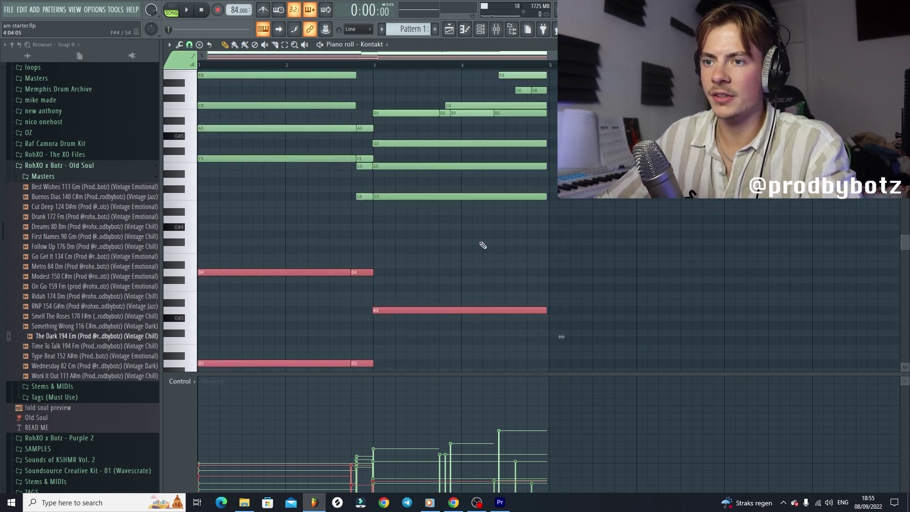
{"action": "scroll", "coordinate": [490, 239], "scroll_direction": "down", "scroll_amount": 3}
{"action": "key", "text": "Up"}
{"action": "key", "text": "Up"}
{"action": "key", "text": "Up"}
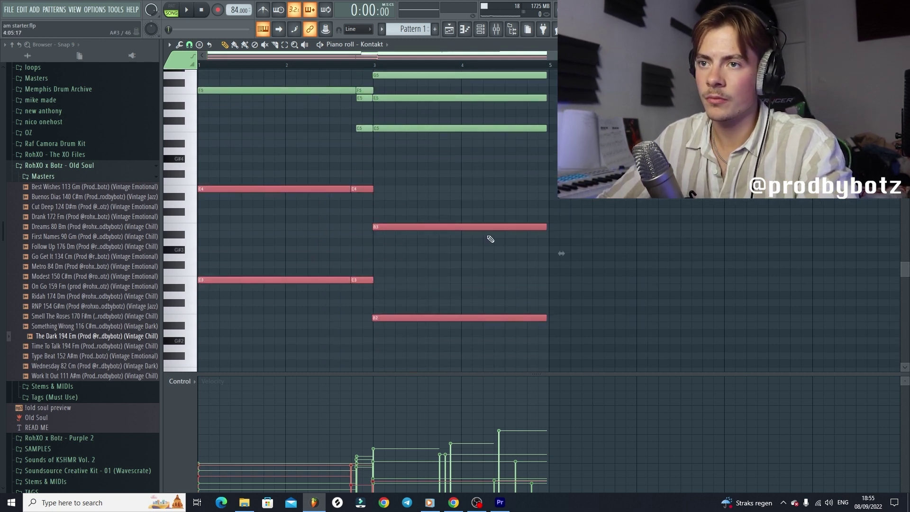
Step: Play back the chord progression with the transposed bass notes
{"action": "key", "text": "space"}
{"action": "scroll", "coordinate": [386, 217], "scroll_direction": "up", "scroll_amount": 3}
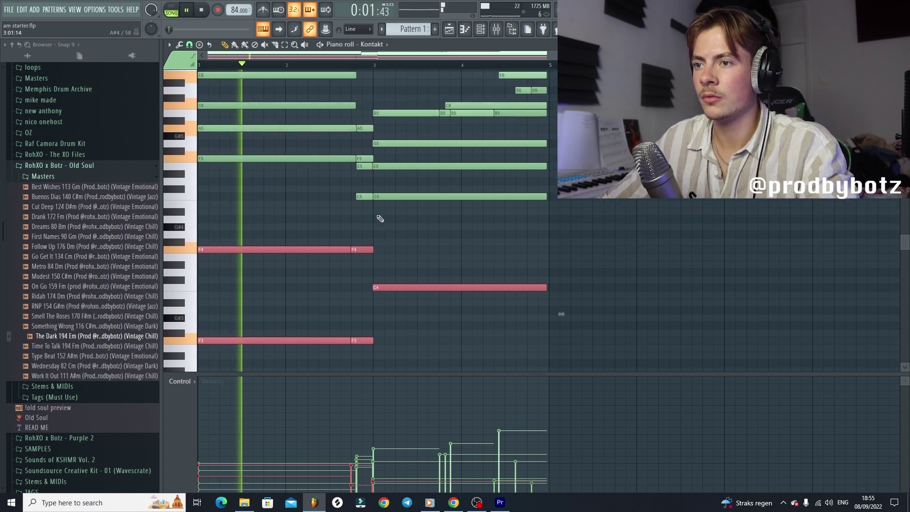
{"action": "scroll", "coordinate": [378, 218], "scroll_direction": "down", "scroll_amount": 2}
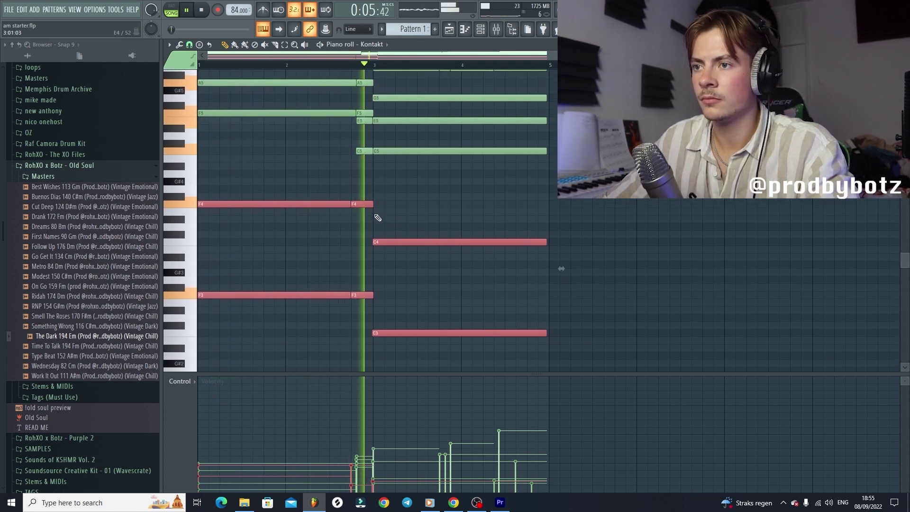
{"action": "scroll", "coordinate": [396, 235], "scroll_direction": "up", "scroll_amount": 3}
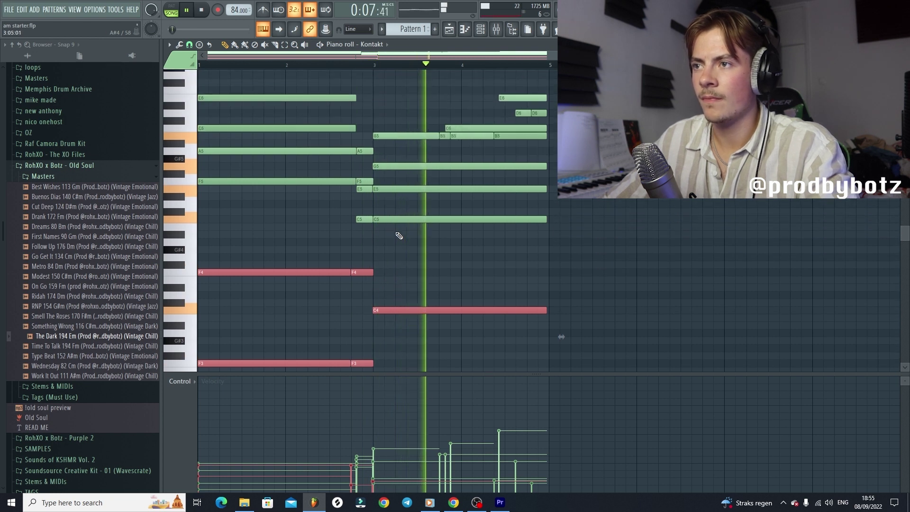
{"action": "key", "text": "space"}
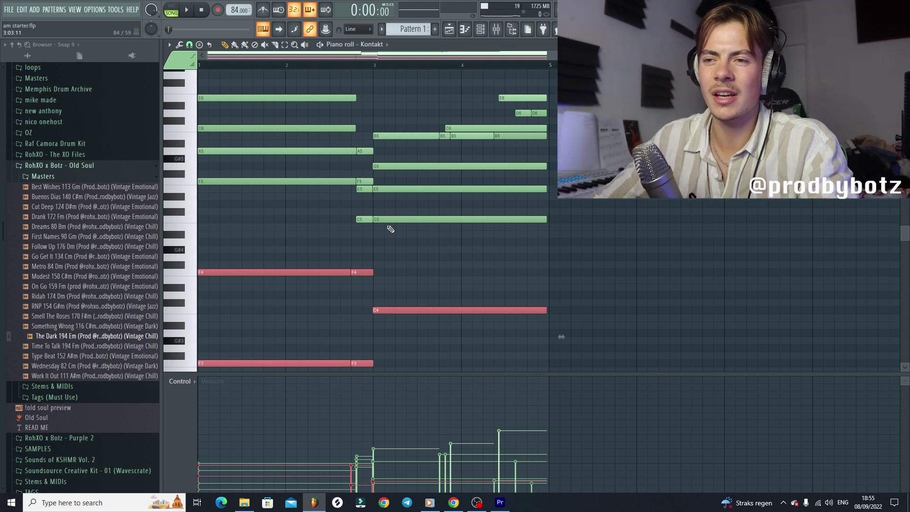
Step: Transpose the selected bass notes down three semitones to D and A
{"action": "key", "text": "Down"}
{"action": "key", "text": "Down"}
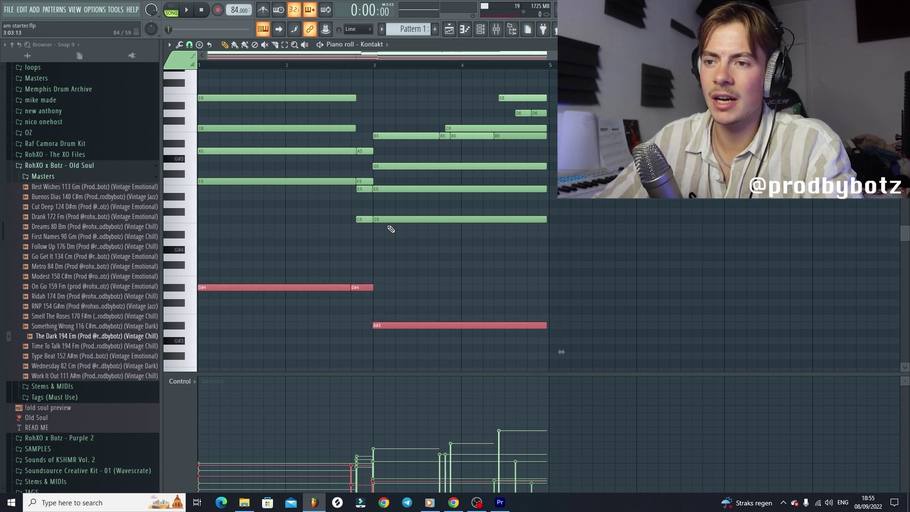
{"action": "key", "text": "Down"}
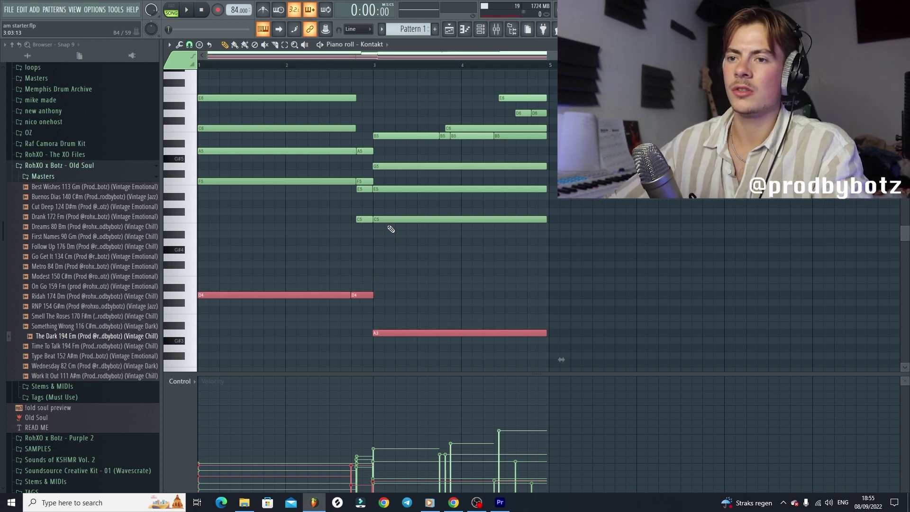
Step: Try shifting the selected bass notes upward and return them to D and A
{"action": "scroll", "coordinate": [246, 248], "scroll_direction": "down", "scroll_amount": 3}
{"action": "key", "text": "shift+Up"}
{"action": "key", "text": "shift+Up"}
{"action": "key", "text": "shift+Up"}
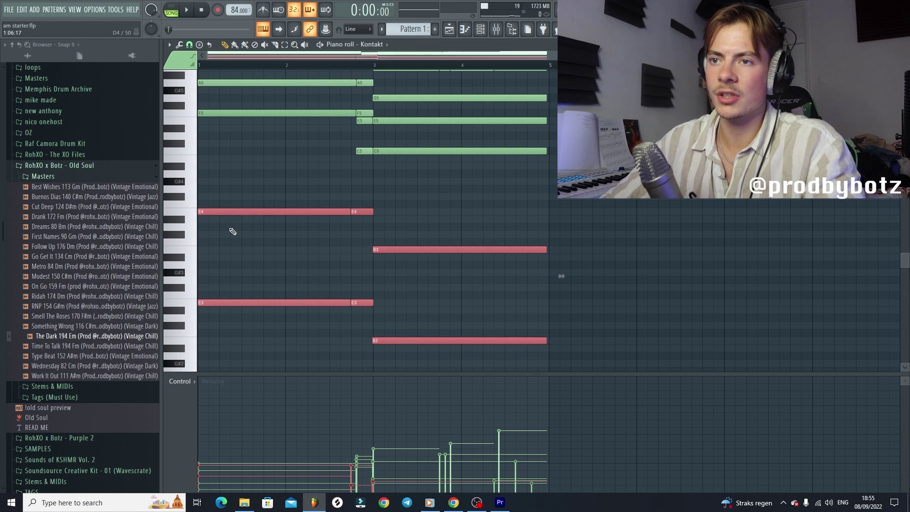
{"action": "key", "text": "shift+Down"}
{"action": "key", "text": "shift+Down"}
{"action": "key", "text": "shift+Down"}
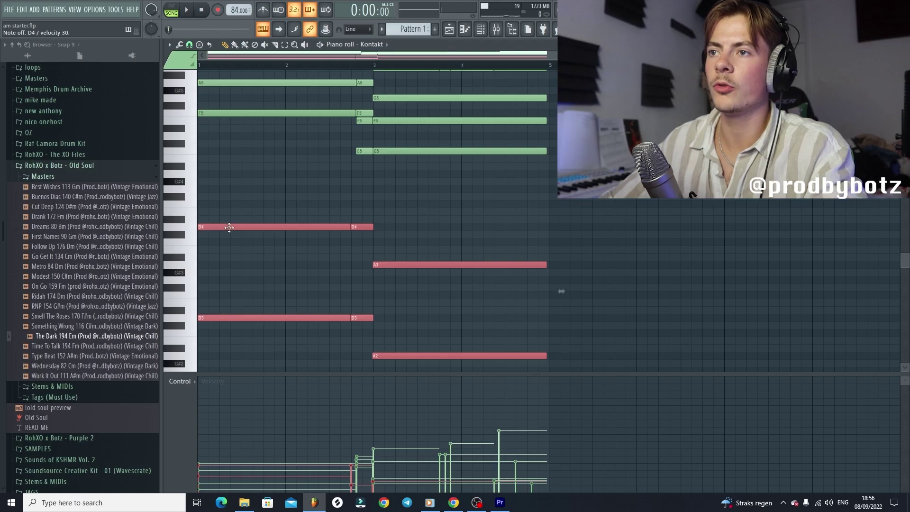
Step: Deselect the bass notes and play back the progression with the first chord's C and E an octave higher
{"action": "scroll", "coordinate": [250, 222], "scroll_direction": "up", "scroll_amount": 2}
{"action": "left_click", "coordinate": [249, 221]}
{"action": "right_click", "coordinate": [251, 220]}
{"action": "key", "text": "space"}
{"action": "scroll", "coordinate": [260, 205], "scroll_direction": "up", "scroll_amount": 1}
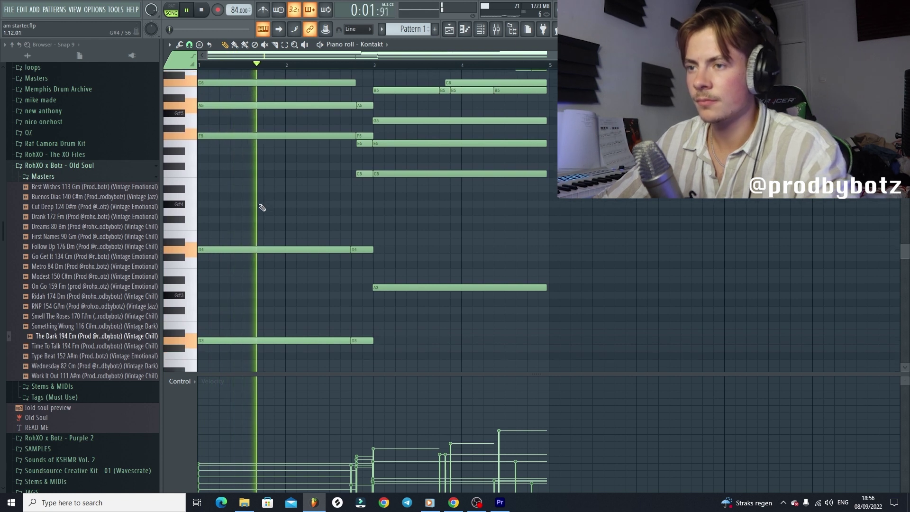
{"action": "scroll", "coordinate": [256, 204], "scroll_direction": "up", "scroll_amount": 1}
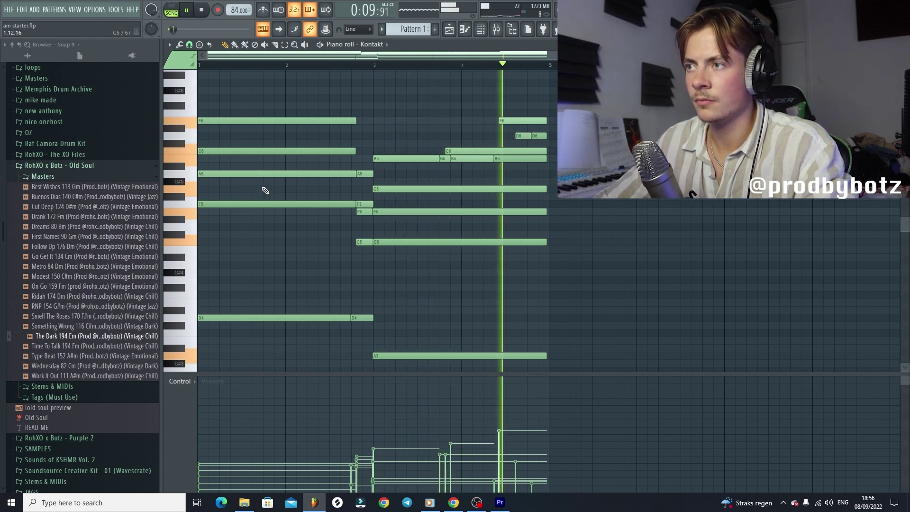
Step: Lower the long C6 and E6 notes of the first chord by one octave and deselect them
{"action": "left_click_drag", "start_coordinate": [243, 103], "coordinate": [249, 153]}
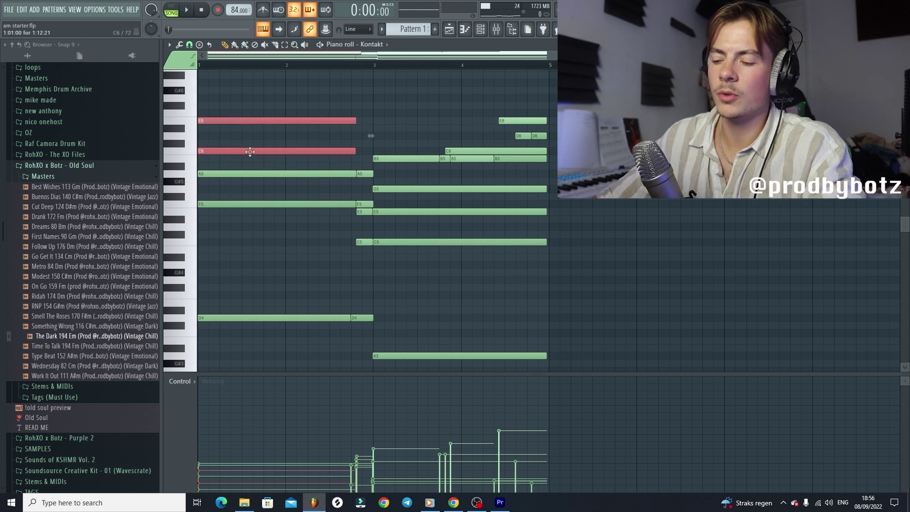
{"action": "key", "text": "ctrl+Down"}
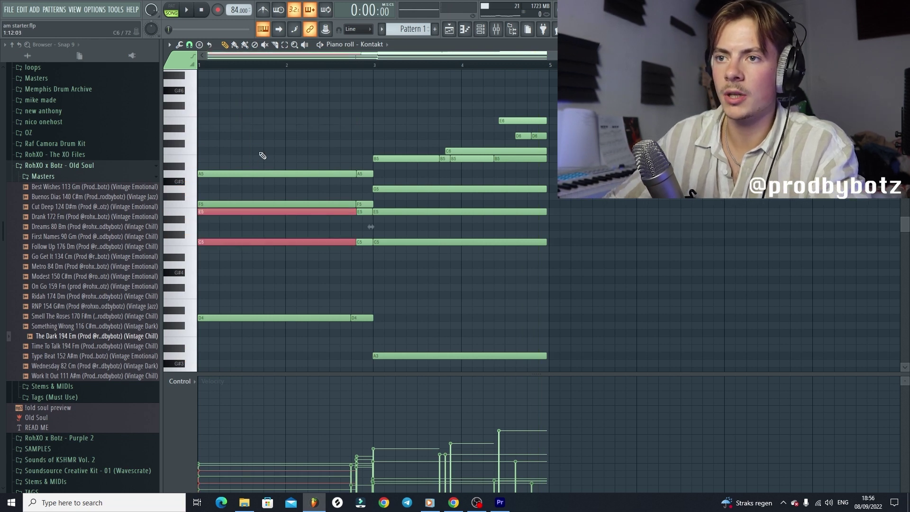
{"action": "left_click", "coordinate": [294, 158]}
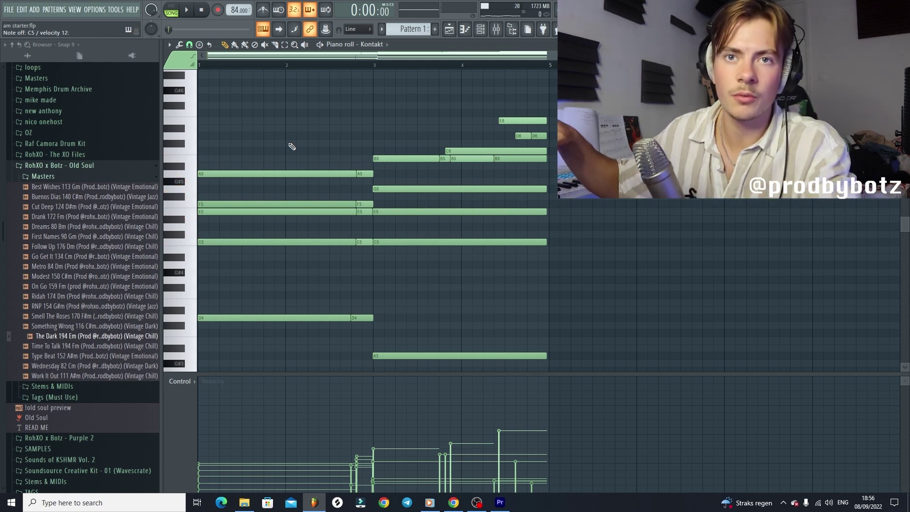
Step: Return to the playlist, unmute Track 2 and play the arrangement from bar 9
{"action": "key", "text": "F5"}
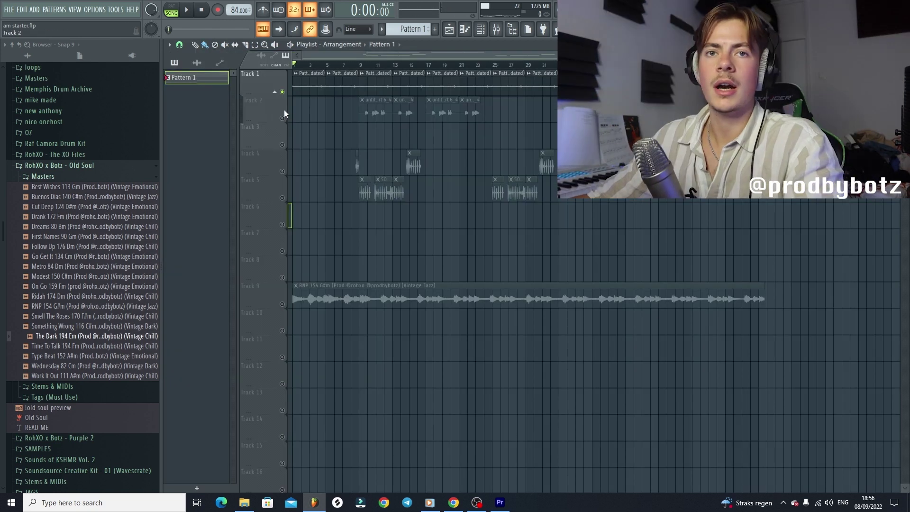
{"action": "left_click", "coordinate": [283, 118]}
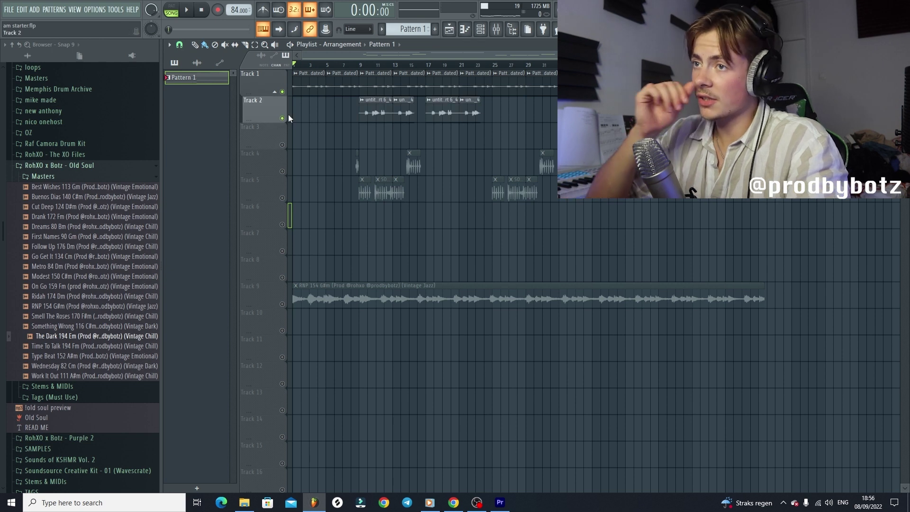
{"action": "left_click", "coordinate": [360, 65]}
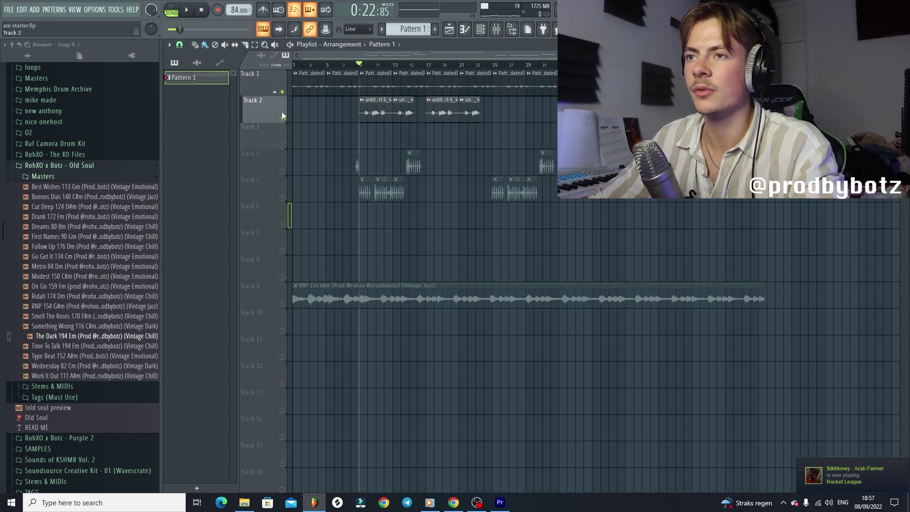
{"action": "mouse_move", "coordinate": [361, 66]}
{"action": "left_mouse_down"}
{"action": "mouse_move", "coordinate": [377, 66]}
{"action": "mouse_move", "coordinate": [361, 65]}
{"action": "left_mouse_up"}
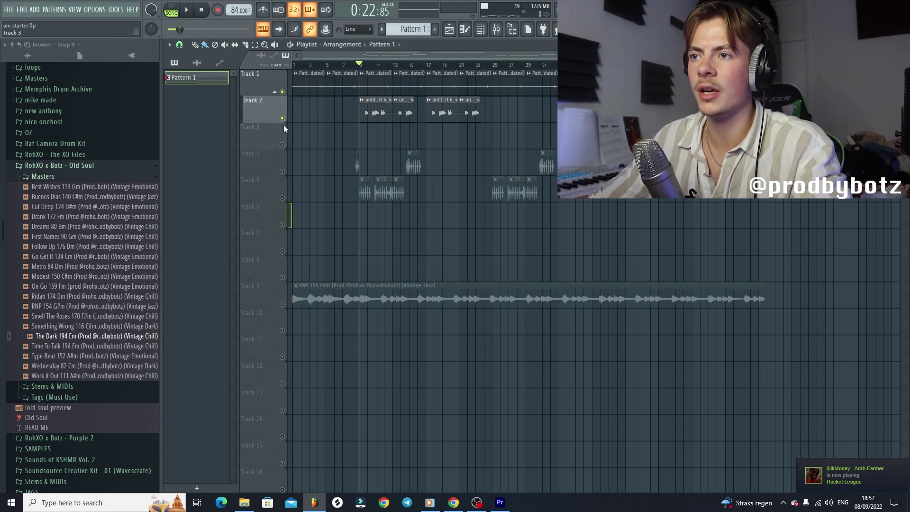
{"action": "key", "text": "space"}
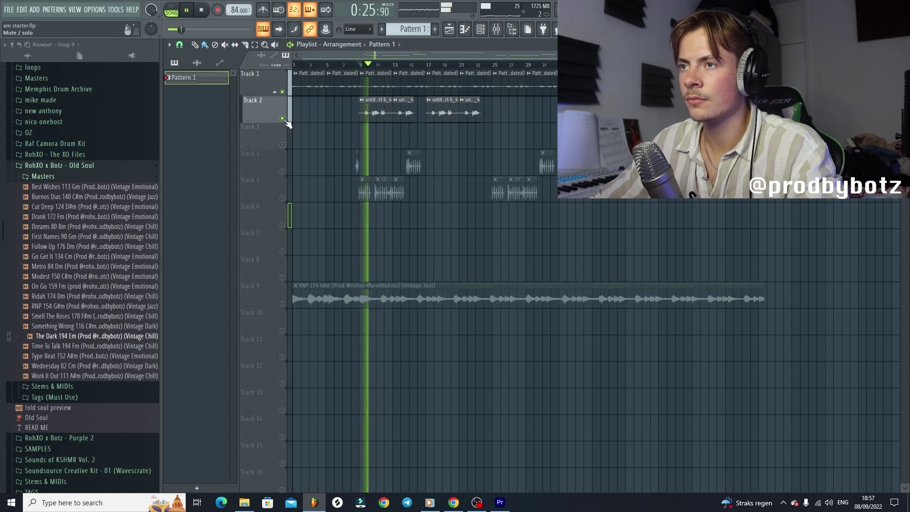
Step: Solo Track 2, listen to it, and examine the saxophone's RC-20 Retro Color settings
{"action": "right_click", "coordinate": [286, 121]}
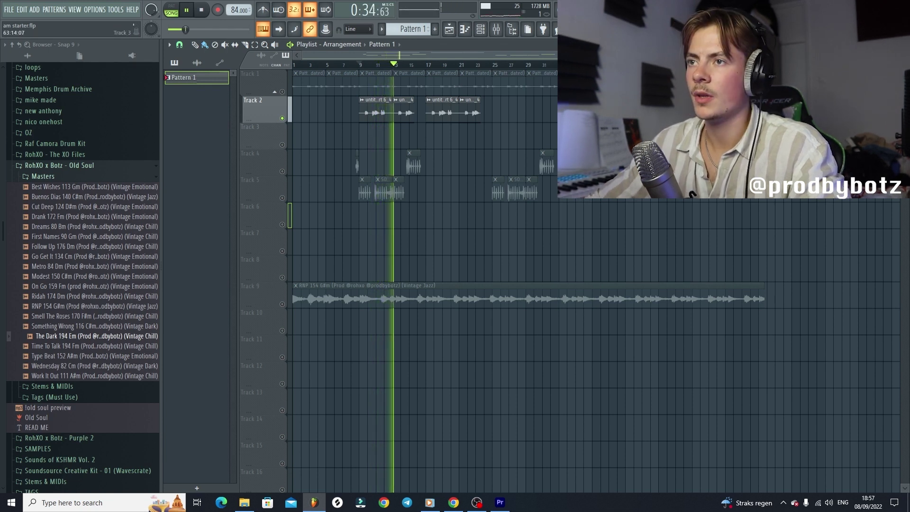
{"action": "key", "text": "space"}
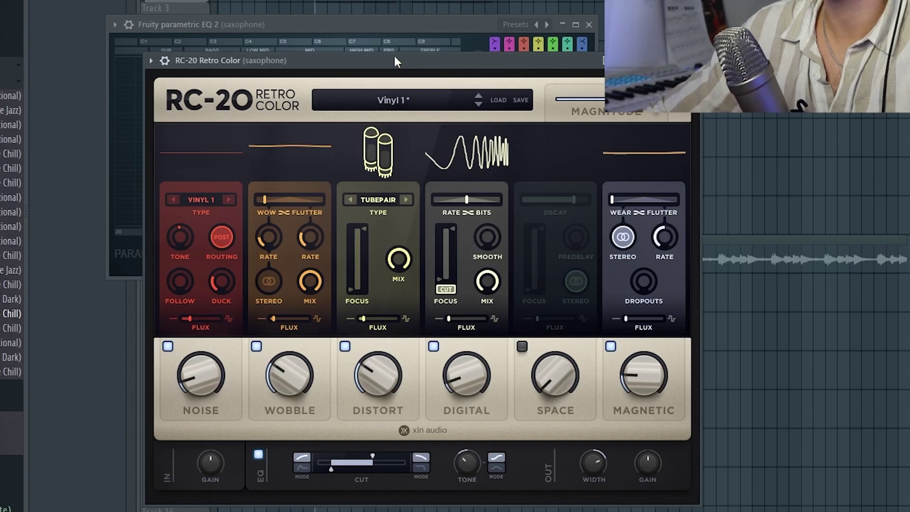
{"action": "left_click_drag", "start_coordinate": [396, 60], "coordinate": [391, 33]}
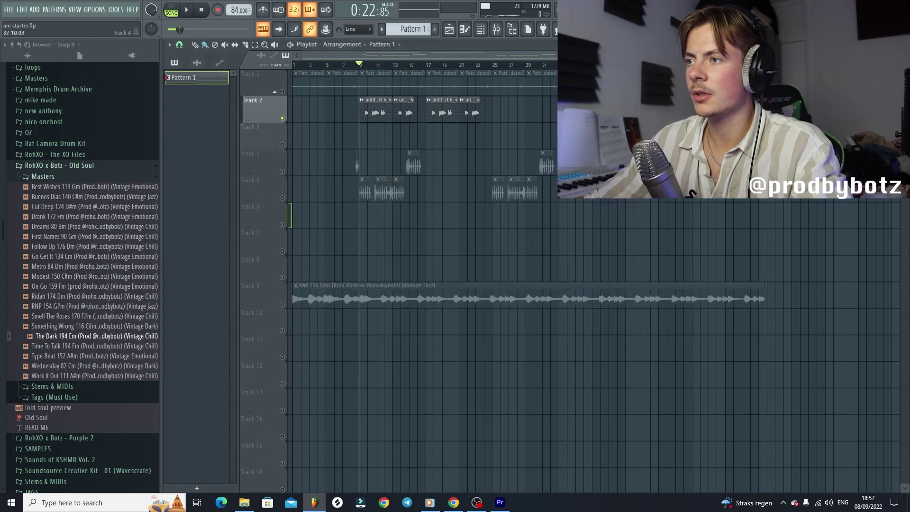
Step: Enable all playlist tracks, mute Track 9, and play the layered arrangement from bar 8
{"action": "left_click", "coordinate": [349, 65]}
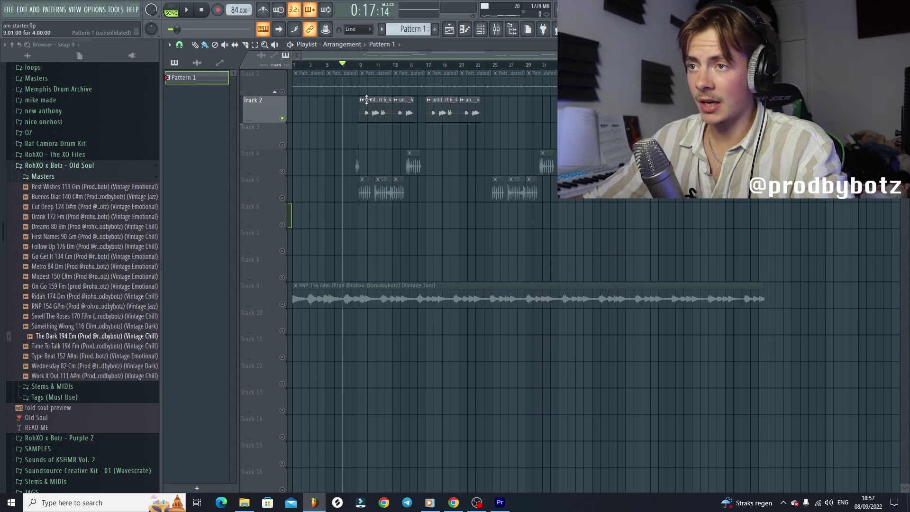
{"action": "left_click", "coordinate": [282, 171]}
{"action": "left_click", "coordinate": [282, 198]}
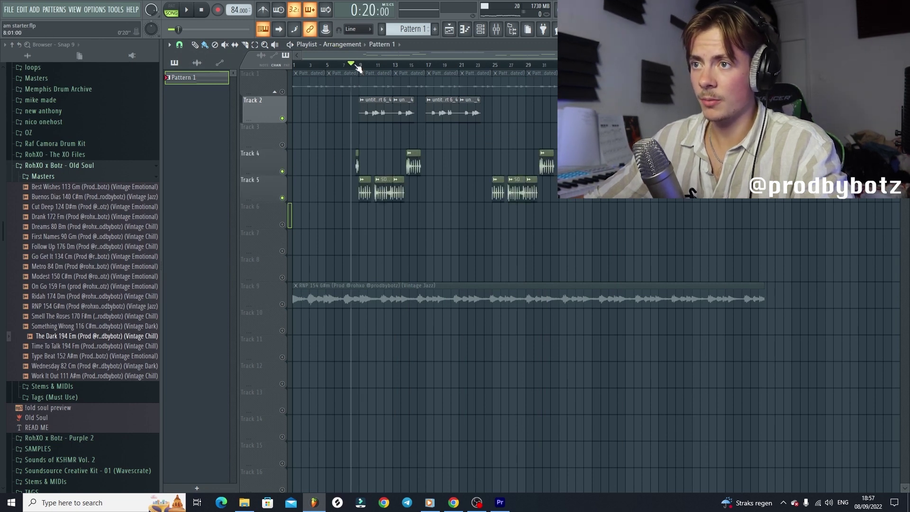
{"action": "right_click", "coordinate": [282, 91]}
{"action": "right_click", "coordinate": [282, 91]}
{"action": "key", "text": "space"}
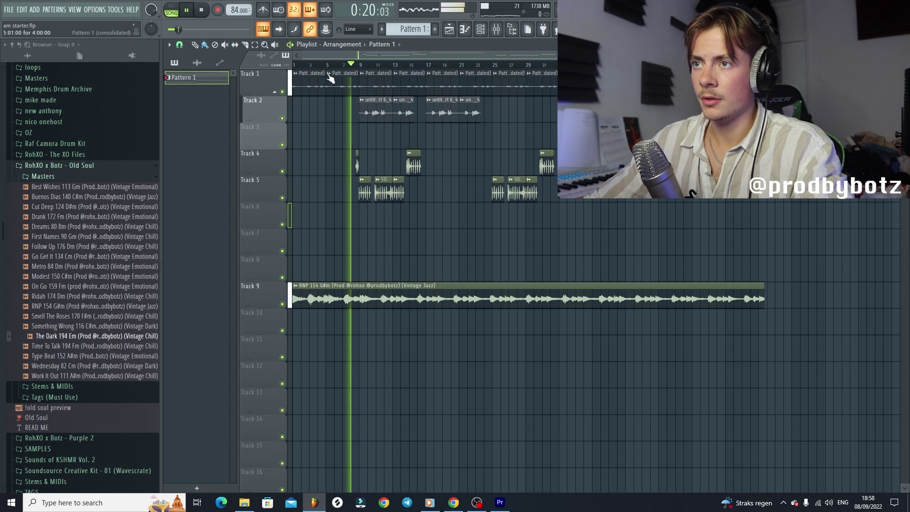
{"action": "left_click", "coordinate": [282, 304]}
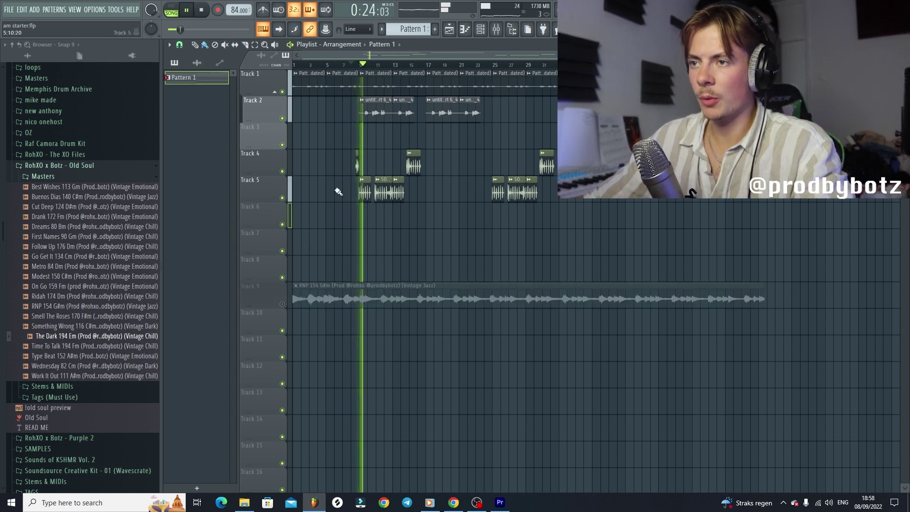
{"action": "scroll", "coordinate": [372, 211], "scroll_direction": "up", "scroll_amount": 4}
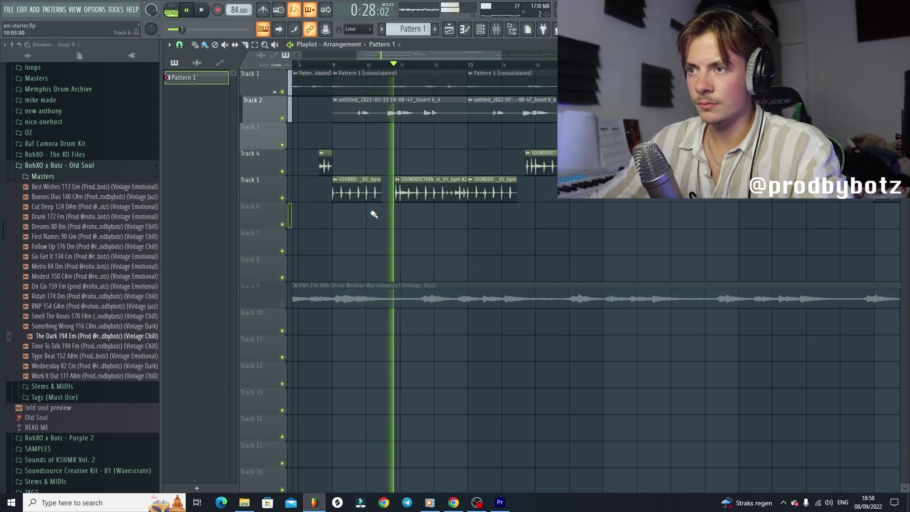
{"action": "scroll", "coordinate": [374, 214], "scroll_direction": "down", "scroll_amount": 2}
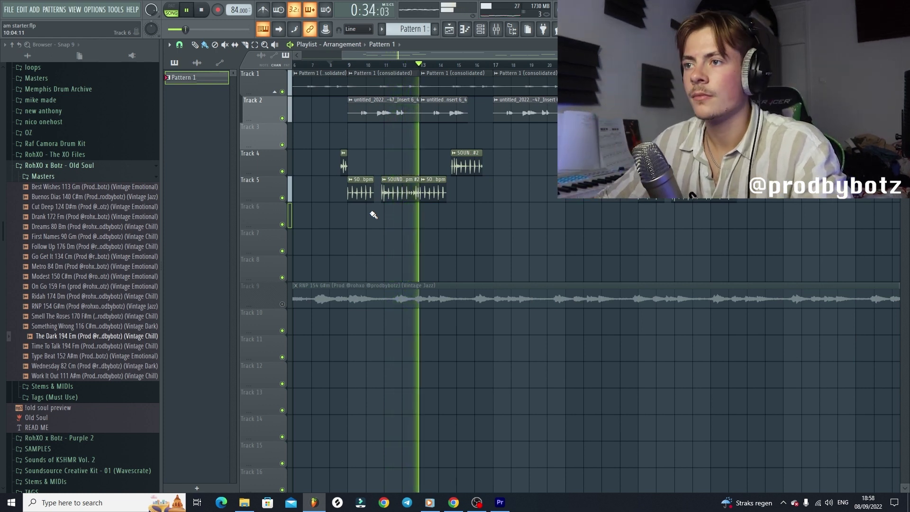
{"action": "scroll", "coordinate": [350, 238], "scroll_direction": "down", "scroll_amount": 1}
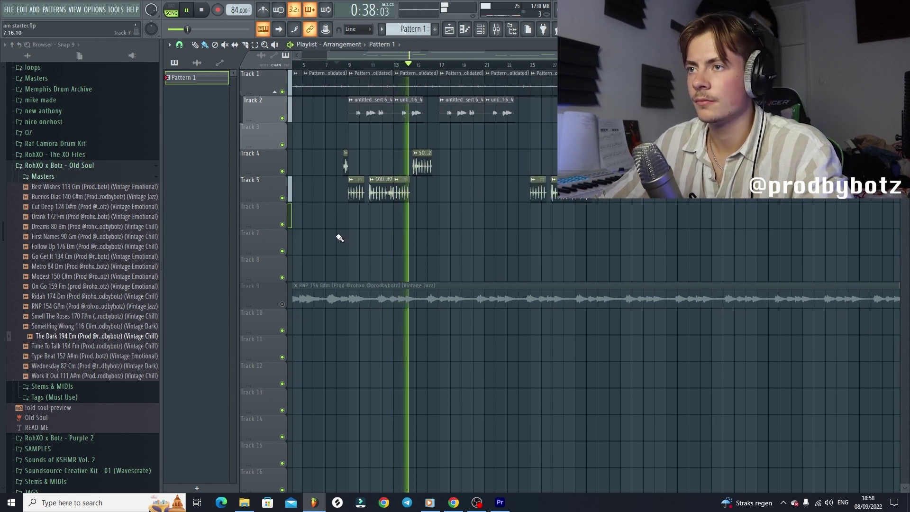
{"action": "scroll", "coordinate": [338, 240], "scroll_direction": "down", "scroll_amount": 1}
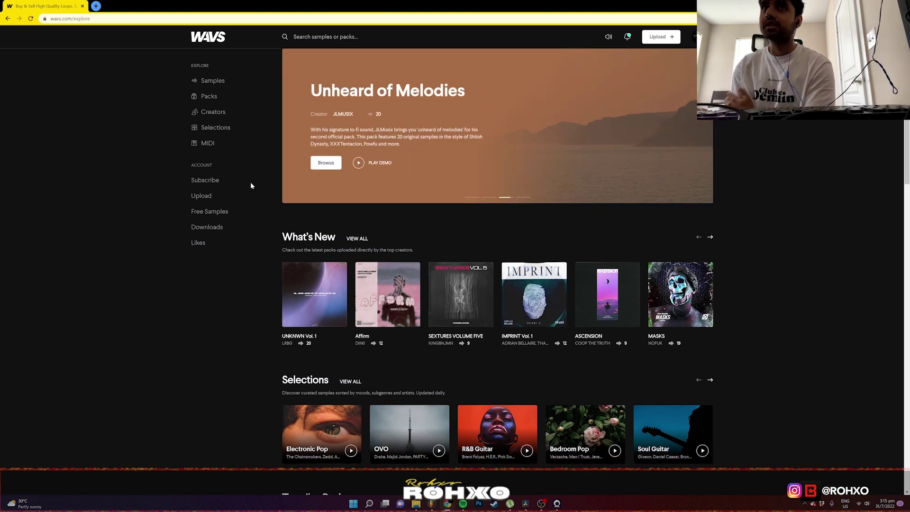
Step: Browse the WAVS explore page in the web browser and preview the ASCENSION pack
{"action": "scroll", "coordinate": [251, 184], "scroll_direction": "down", "scroll_amount": 5}
{"action": "scroll", "coordinate": [258, 223], "scroll_direction": "down", "scroll_amount": 12}
{"action": "scroll", "coordinate": [264, 261], "scroll_direction": "up", "scroll_amount": 16}
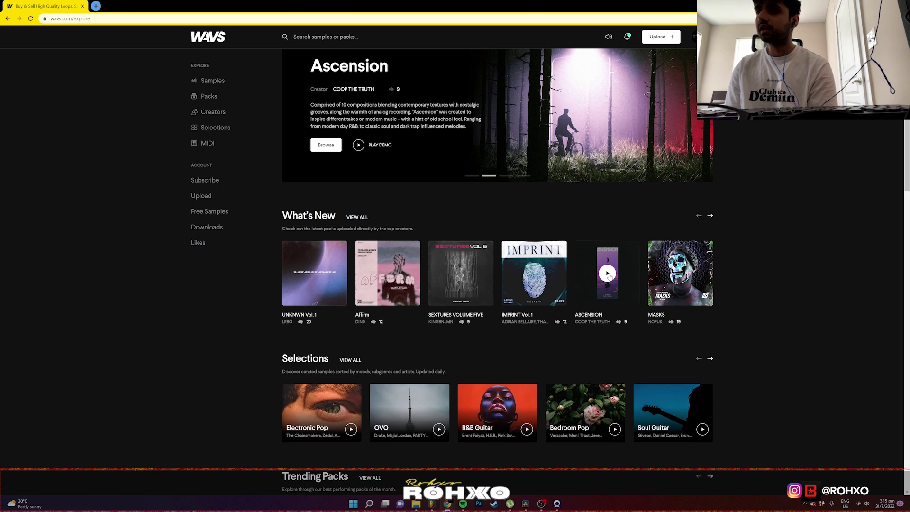
{"action": "left_click", "coordinate": [608, 274]}
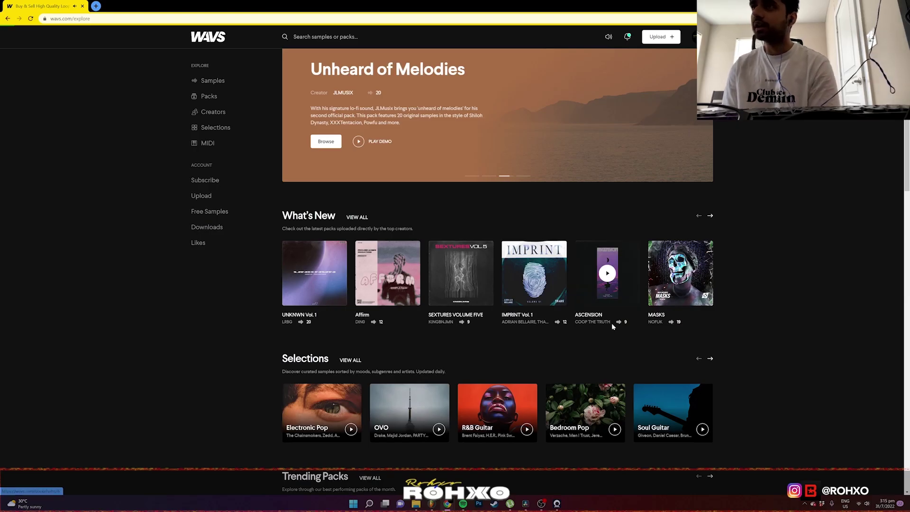
Step: Open the ASCENSION pack, look through its sample list, and return to the explore page
{"action": "left_click", "coordinate": [612, 322]}
{"action": "scroll", "coordinate": [604, 298], "scroll_direction": "down", "scroll_amount": 1}
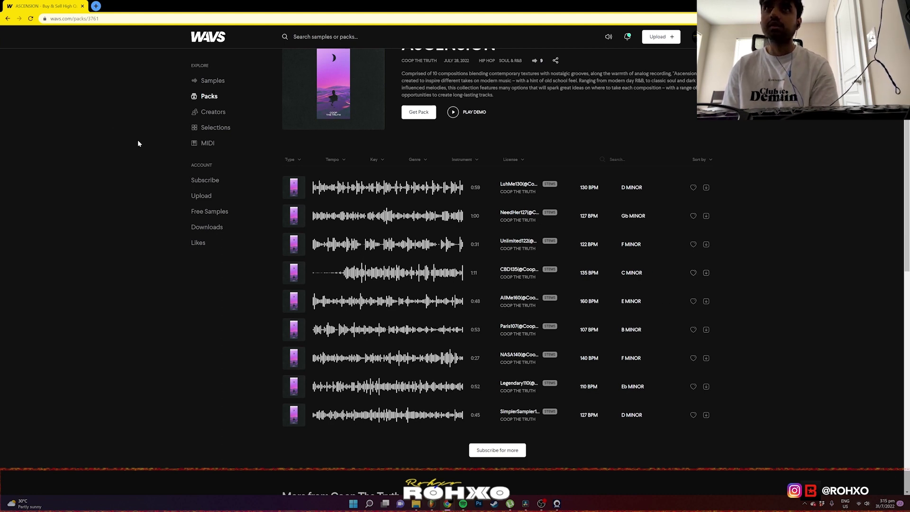
{"action": "scroll", "coordinate": [137, 140], "scroll_direction": "up", "scroll_amount": 1}
{"action": "left_click", "coordinate": [8, 19]}
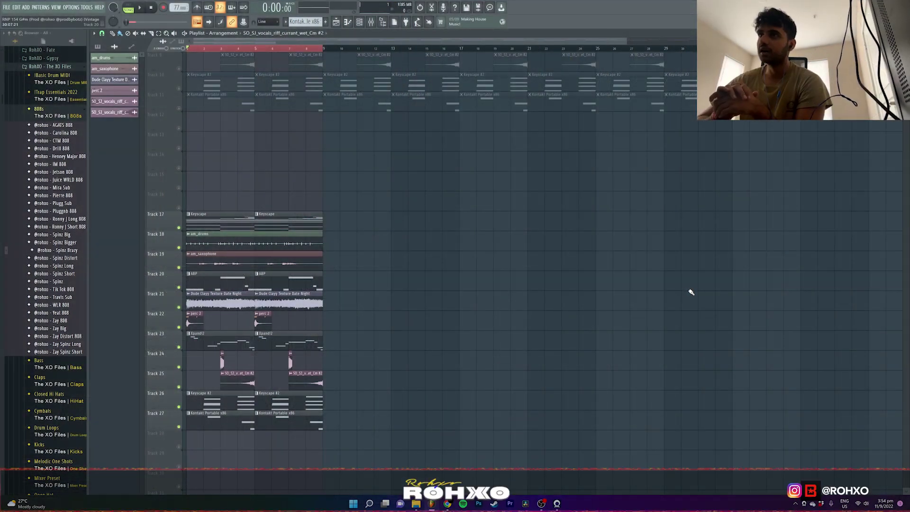
Step: Switch to FL Studio, show all channels in the channel rack, and examine the first Keyscape channel's notes in the piano roll
{"action": "left_click", "coordinate": [360, 24]}
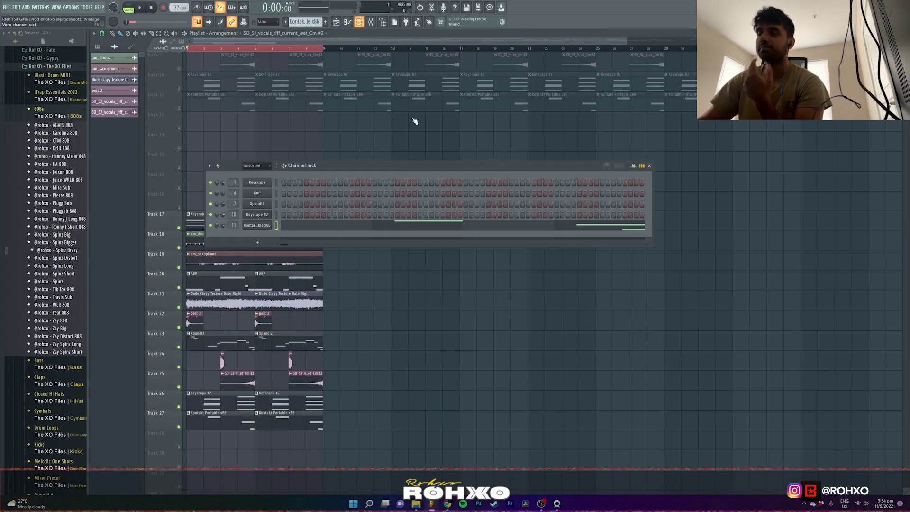
{"action": "left_click", "coordinate": [256, 175]}
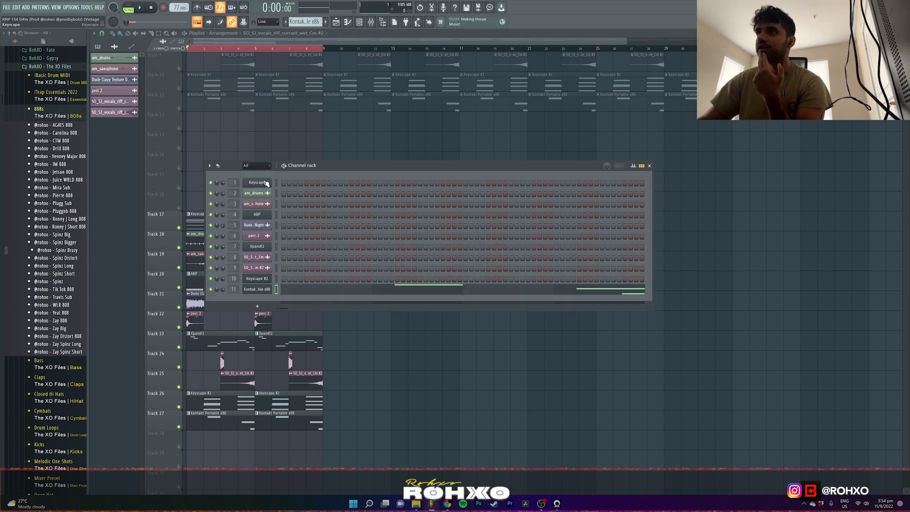
{"action": "right_click", "coordinate": [259, 182]}
{"action": "left_click", "coordinate": [281, 184]}
{"action": "scroll", "coordinate": [308, 176], "scroll_direction": "down", "scroll_amount": 6}
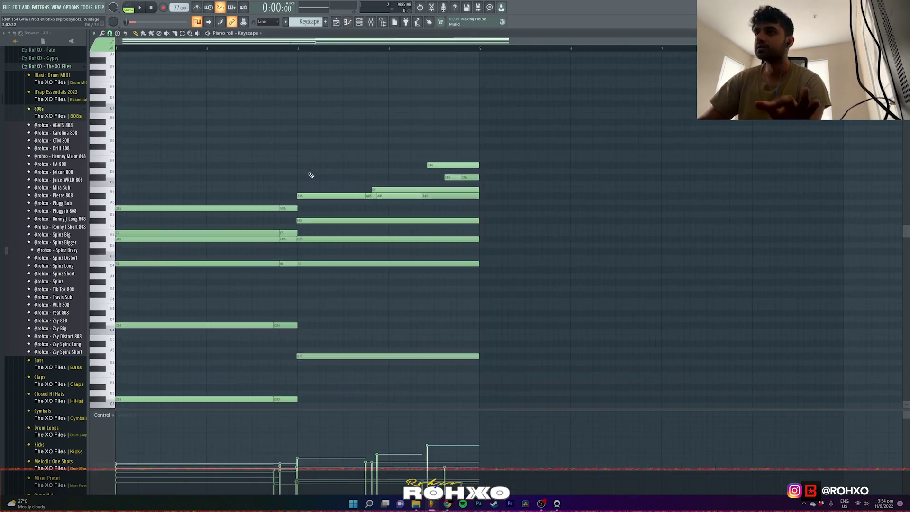
{"action": "scroll", "coordinate": [313, 203], "scroll_direction": "up", "scroll_amount": 2}
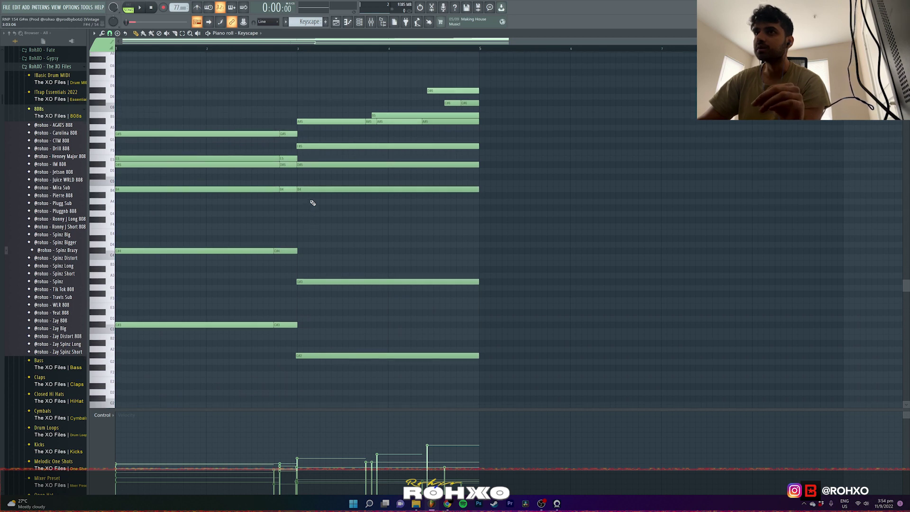
Step: Select the Piano track in the mixer, return to the piano roll, and play back the Keyscape chords
{"action": "left_click", "coordinate": [372, 22]}
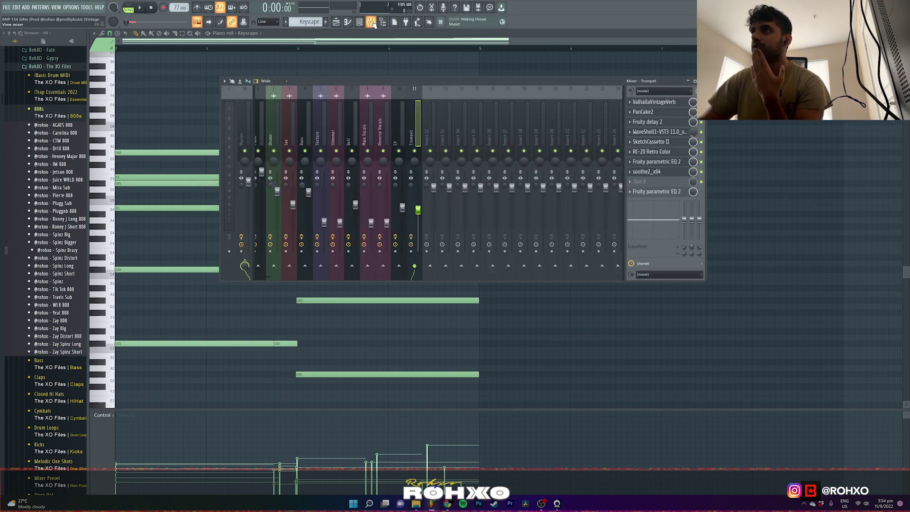
{"action": "left_click_drag", "start_coordinate": [267, 278], "coordinate": [259, 278]}
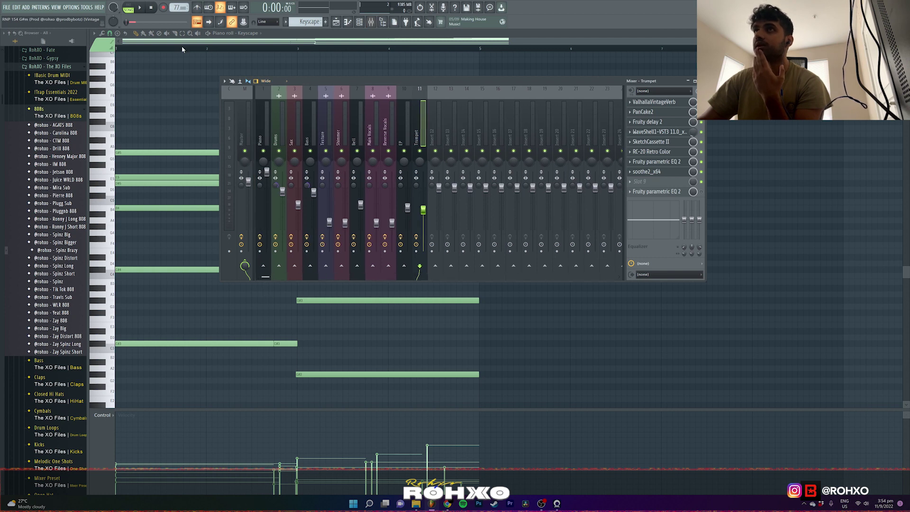
{"action": "left_click", "coordinate": [260, 125]}
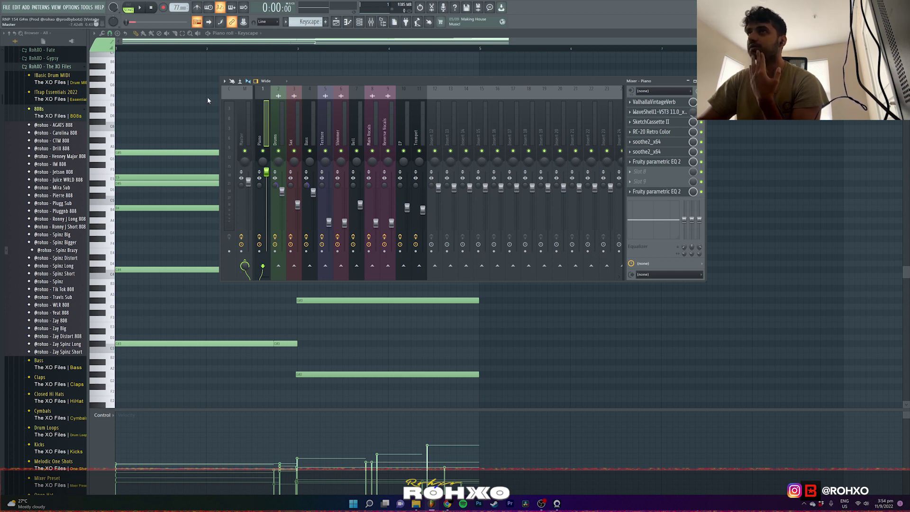
{"action": "key", "text": "F9"}
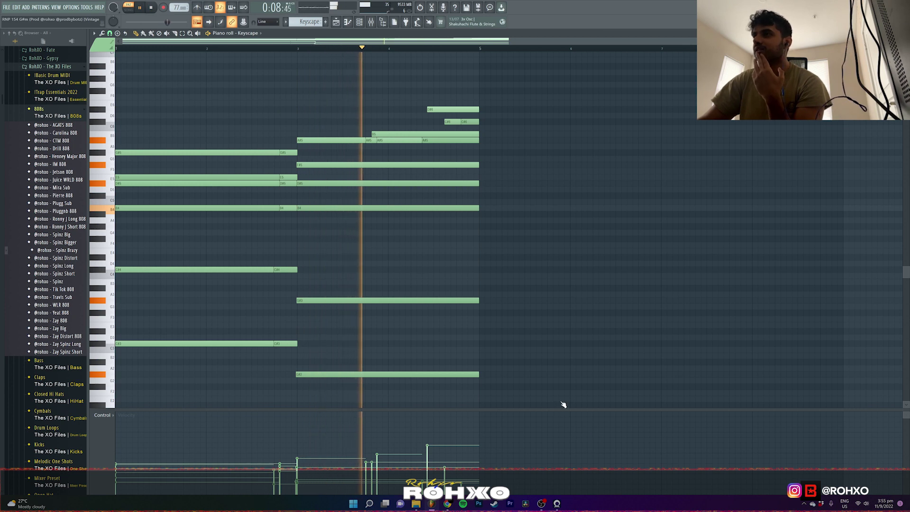
{"action": "key", "text": "space"}
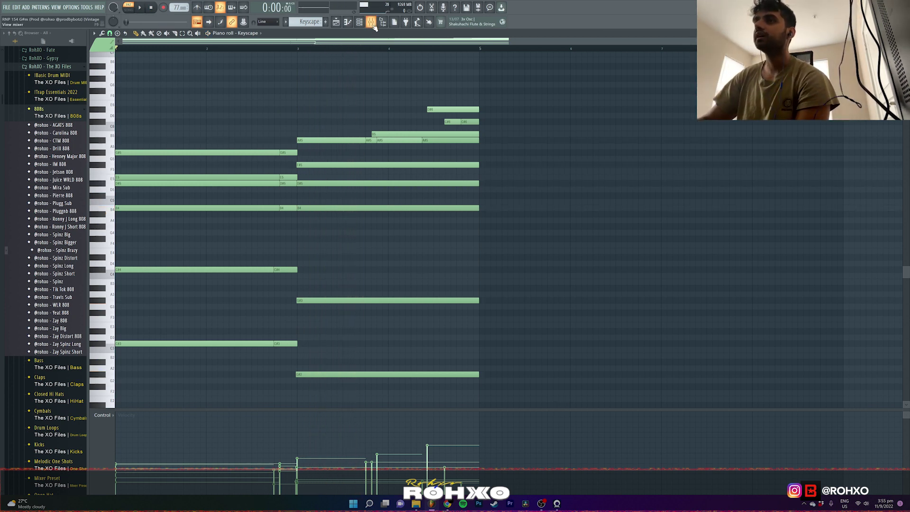
Step: Examine the ValhallaVintageVerb, WaveShell tape, SketchCassette II and RC-20 Retro Color effects on the Piano mixer track
{"action": "left_click", "coordinate": [372, 24]}
{"action": "left_click", "coordinate": [657, 102]}
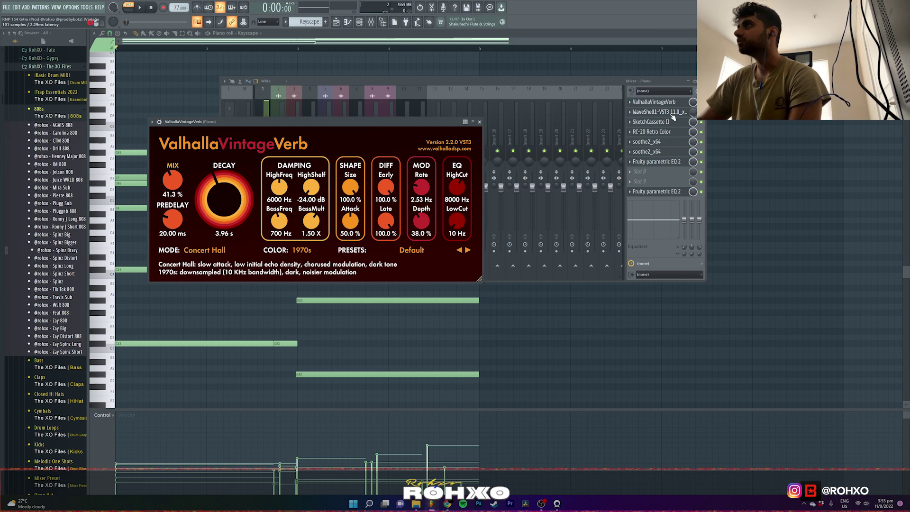
{"action": "left_click", "coordinate": [672, 113]}
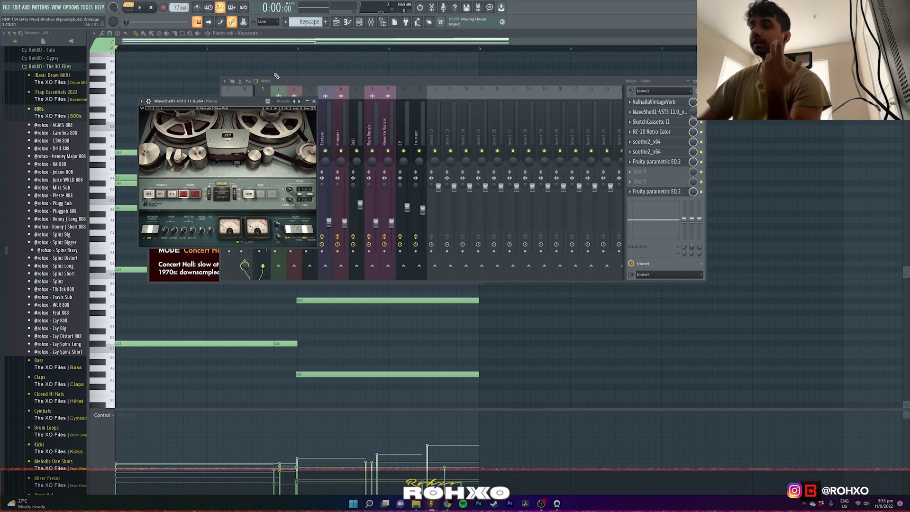
{"action": "left_click", "coordinate": [646, 124]}
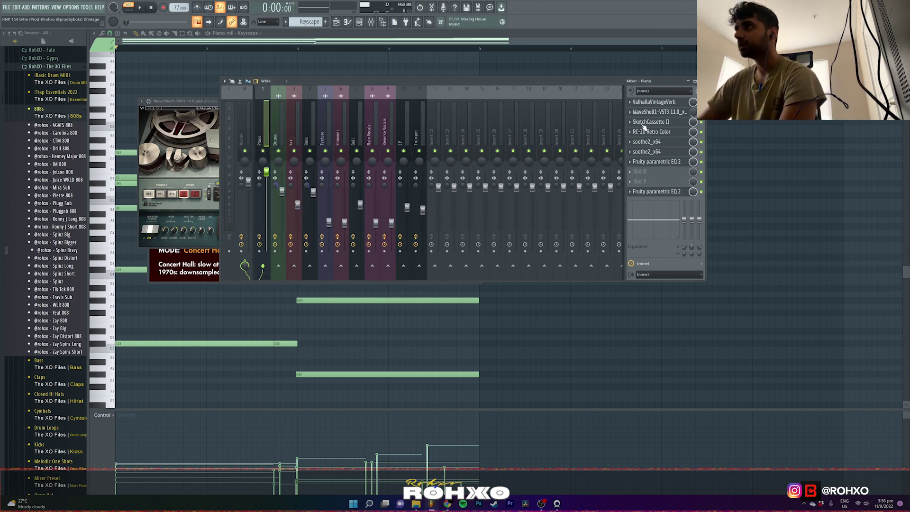
{"action": "left_click", "coordinate": [646, 122]}
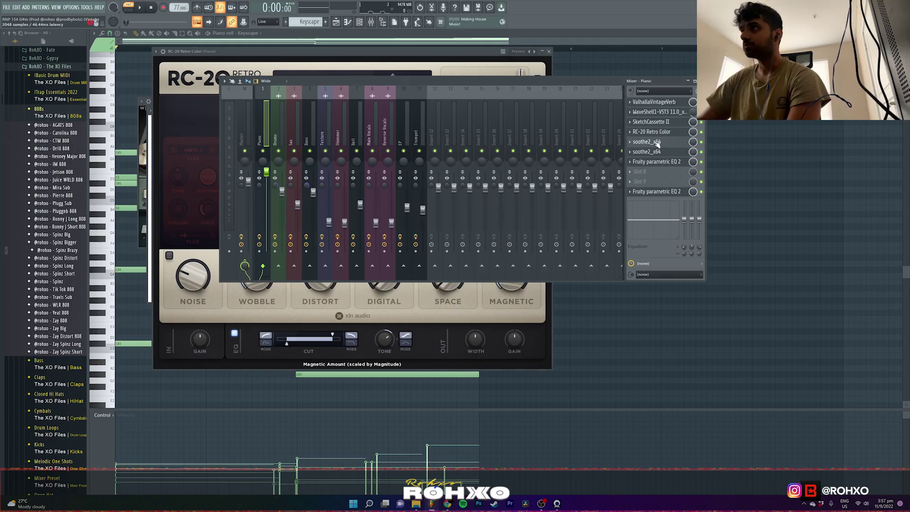
Step: Examine the two soothe2 and two Fruity parametric EQ 2 effects on the Piano mixer track
{"action": "left_click", "coordinate": [877, 165]}
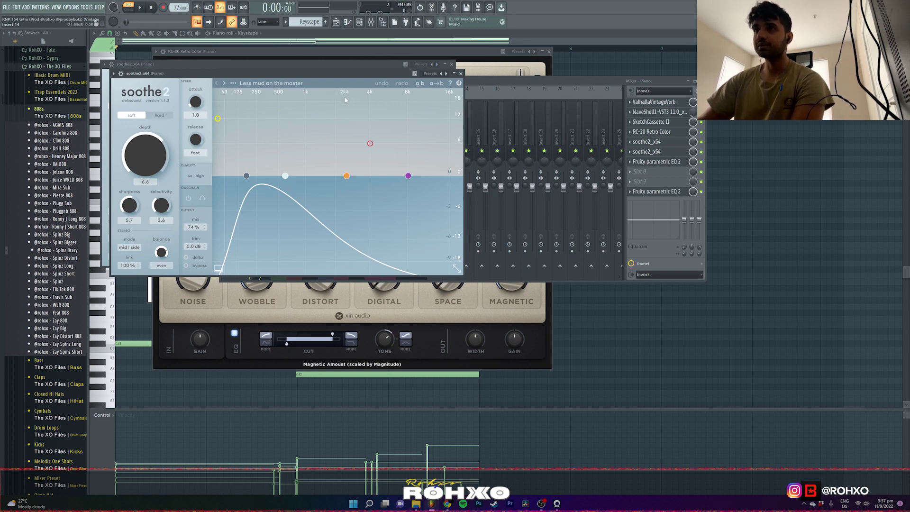
{"action": "left_click", "coordinate": [656, 162]}
{"action": "left_click", "coordinate": [656, 162]}
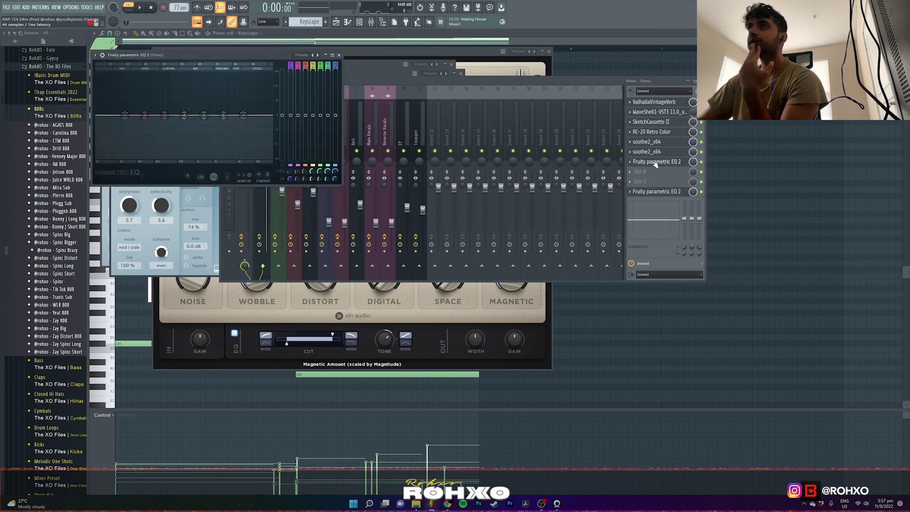
{"action": "left_click", "coordinate": [661, 192]}
{"action": "left_click", "coordinate": [662, 192]}
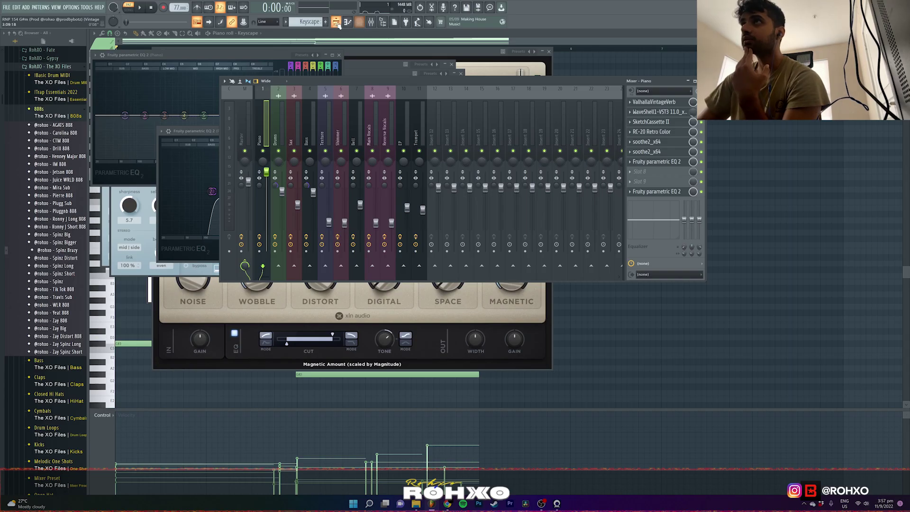
Step: Return to the playlist, solo the am_drums clip on Track 18, and play it in song mode
{"action": "left_click", "coordinate": [337, 23]}
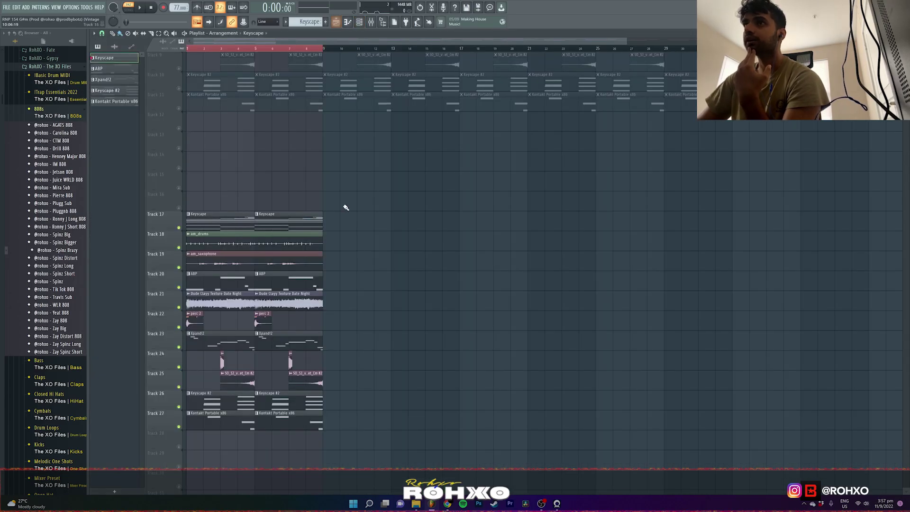
{"action": "scroll", "coordinate": [353, 195], "scroll_direction": "down", "scroll_amount": 1}
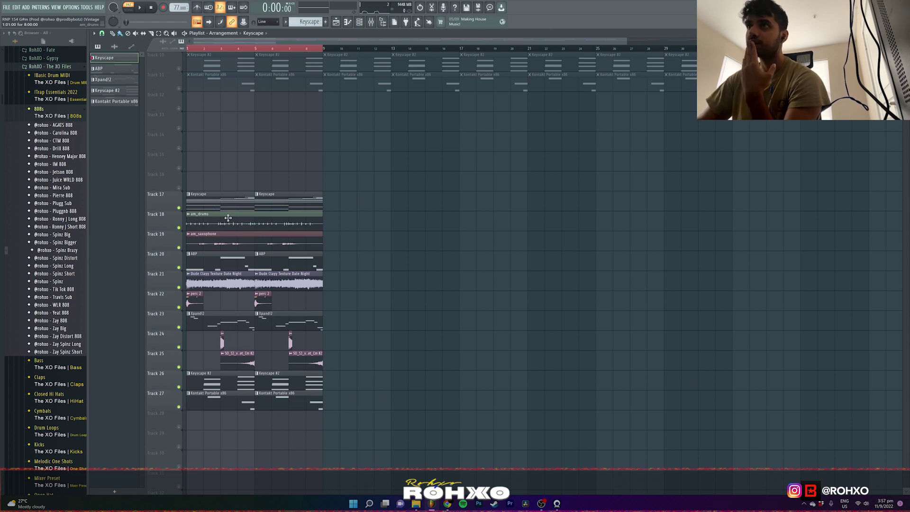
{"action": "right_click", "coordinate": [179, 228]}
{"action": "left_click", "coordinate": [129, 9]}
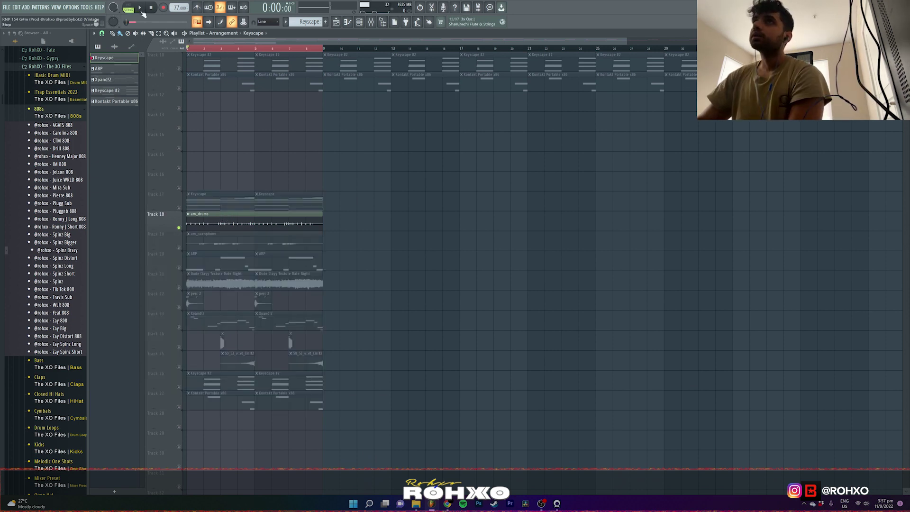
{"action": "left_click", "coordinate": [141, 9]}
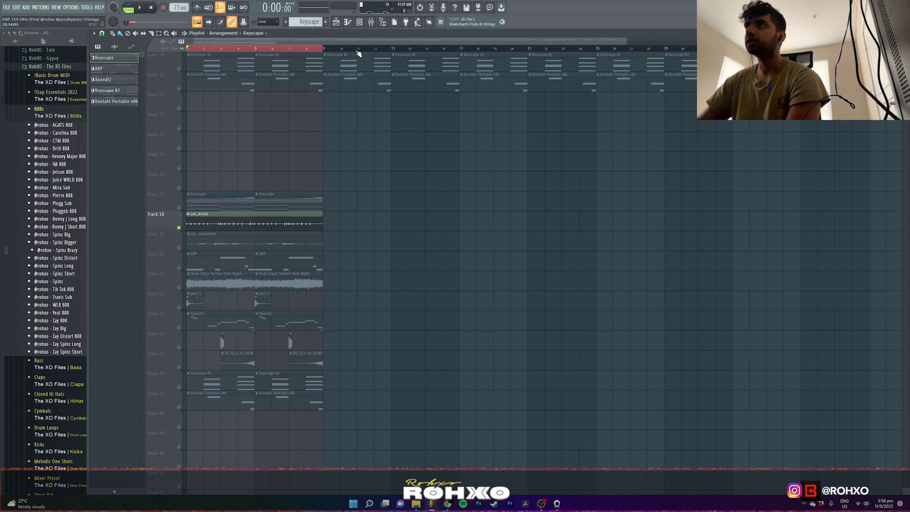
Step: Examine the ValhallaVintageVerb effect on the Drums mixer track
{"action": "left_click", "coordinate": [371, 24]}
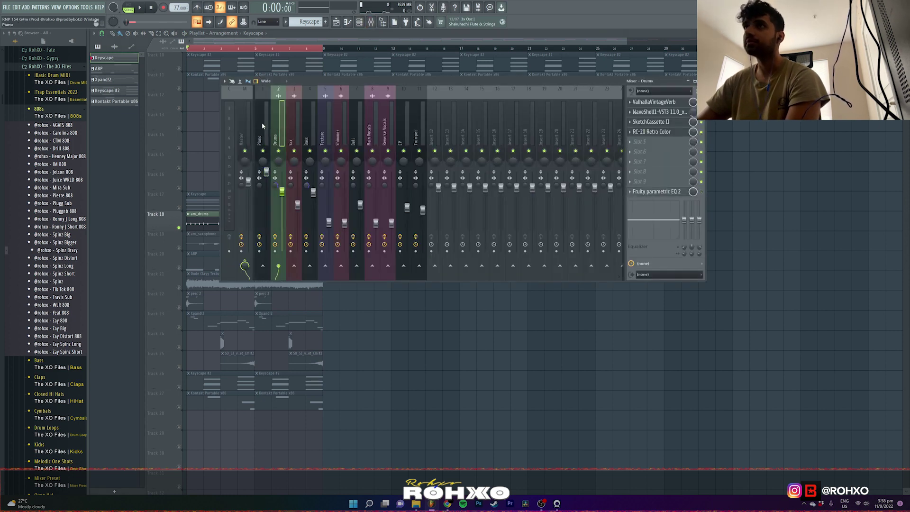
{"action": "left_click", "coordinate": [651, 106]}
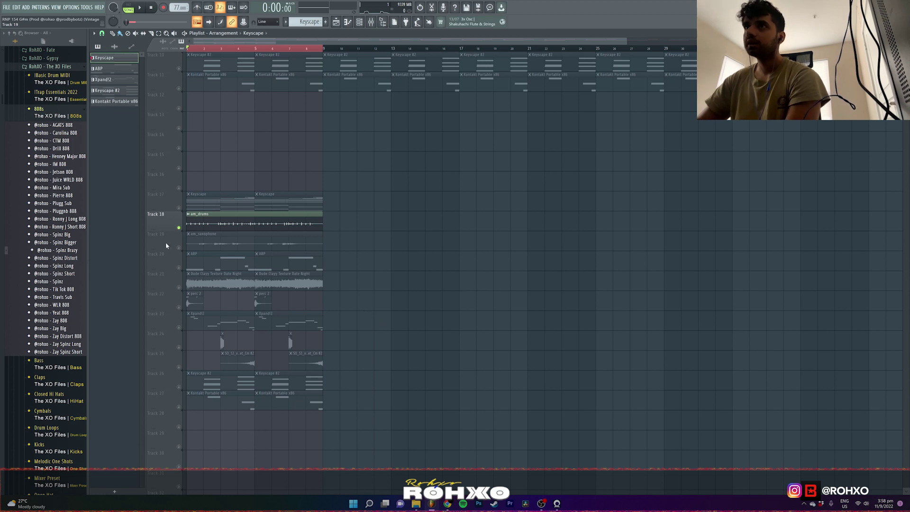
Step: Solo the am_saxophone clip on Track 19 in the playlist and play it back
{"action": "left_click", "coordinate": [179, 248]}
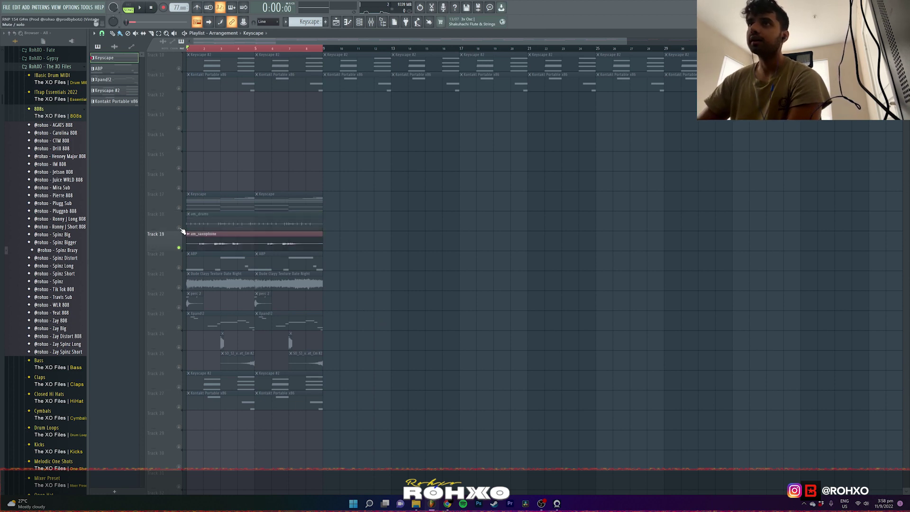
{"action": "double_click", "coordinate": [200, 243]}
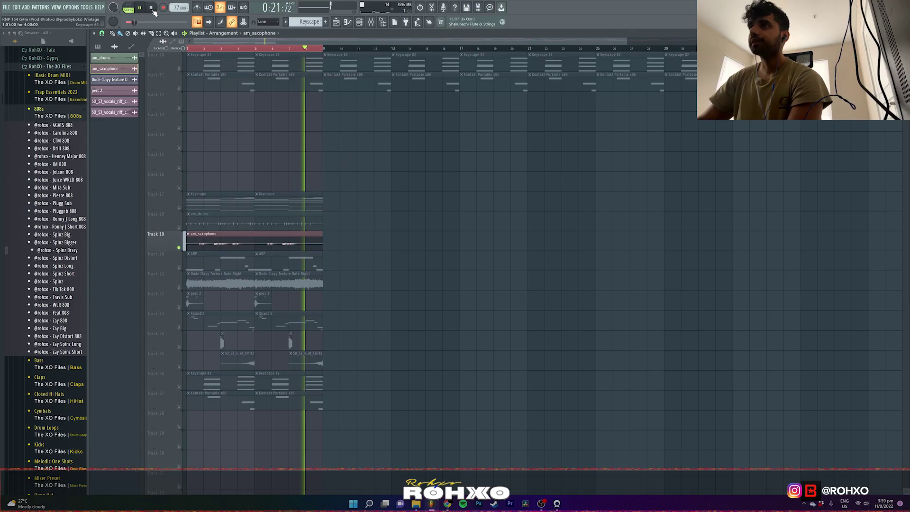
{"action": "left_click", "coordinate": [151, 8]}
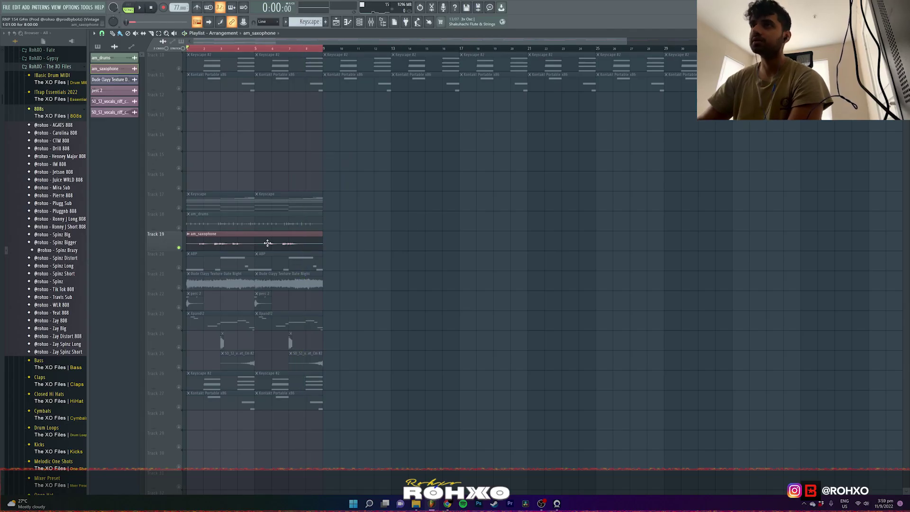
Step: Examine the soothe2 and ValhallaVintageVerb effects on the Sax mixer track
{"action": "left_click", "coordinate": [372, 23]}
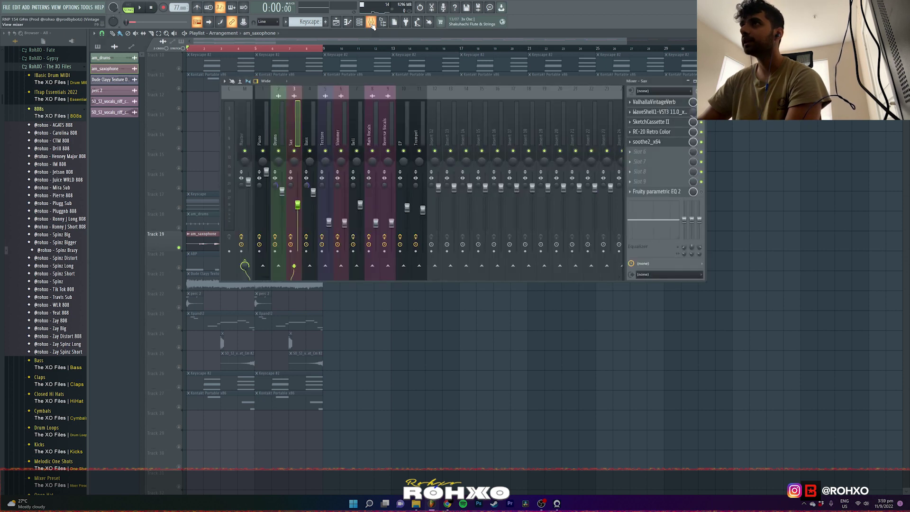
{"action": "left_click", "coordinate": [659, 142]}
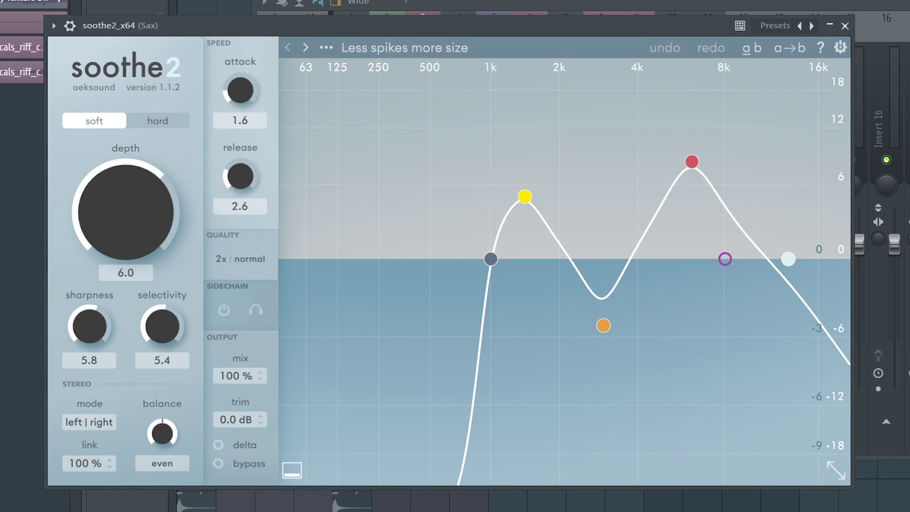
{"action": "left_click", "coordinate": [674, 102]}
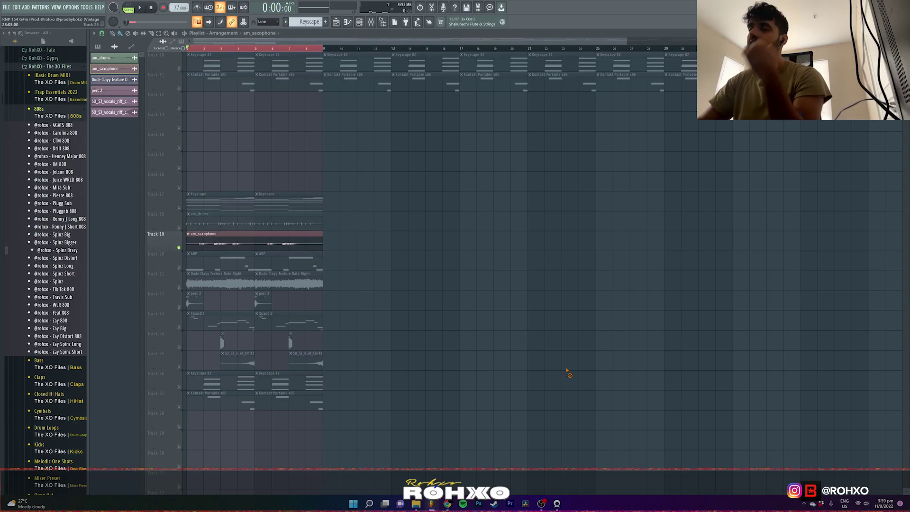
Step: Solo the ABP bass pattern on Track 20 and inspect the ABP instrument from the channel rack
{"action": "left_click", "coordinate": [179, 267]}
{"action": "left_click", "coordinate": [178, 247]}
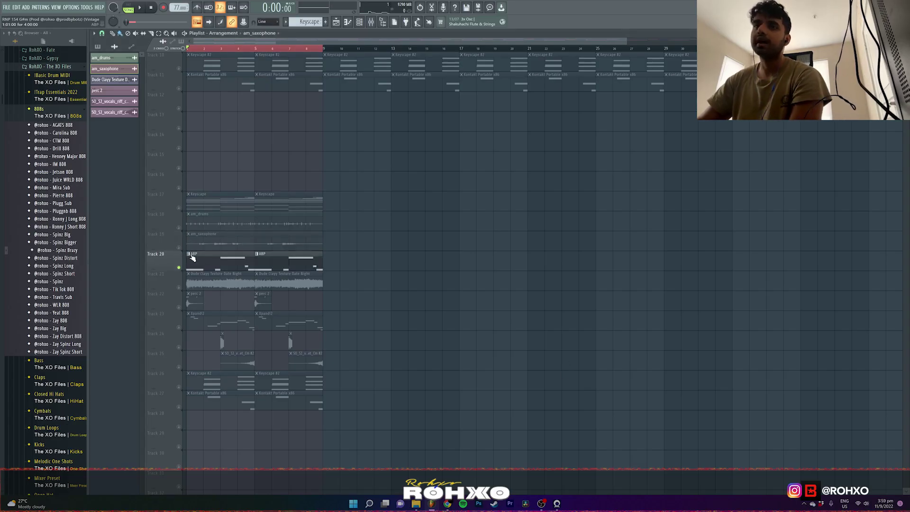
{"action": "left_click", "coordinate": [359, 22]}
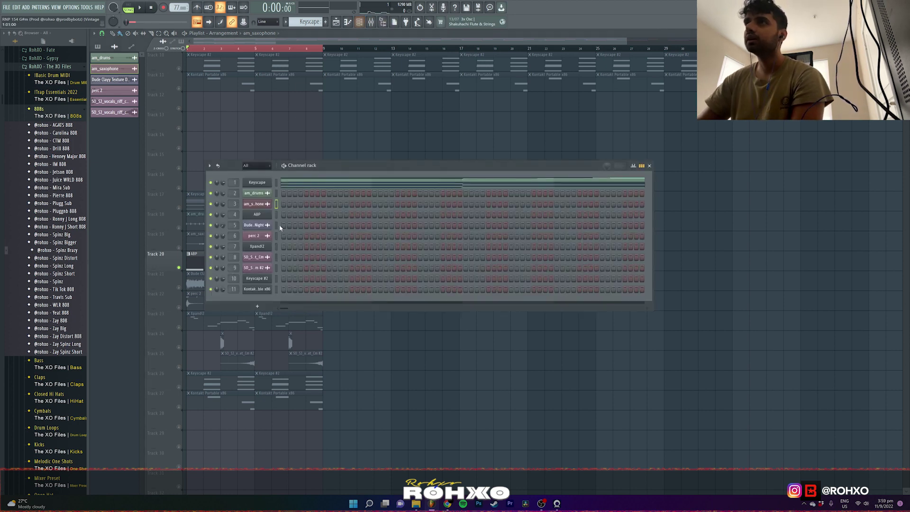
{"action": "left_click", "coordinate": [258, 215]}
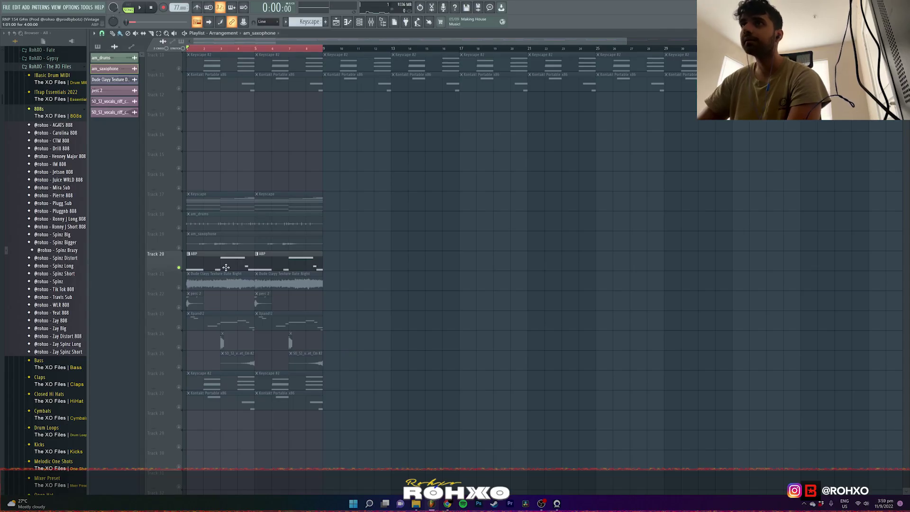
Step: Open the ABP pattern's notes in the piano roll and play them back in pattern mode
{"action": "double_click", "coordinate": [227, 267]}
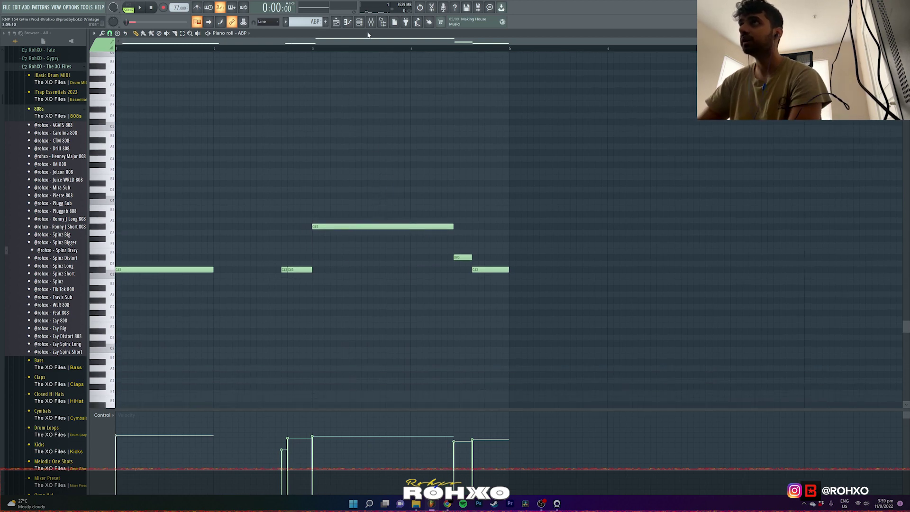
{"action": "left_click", "coordinate": [128, 5]}
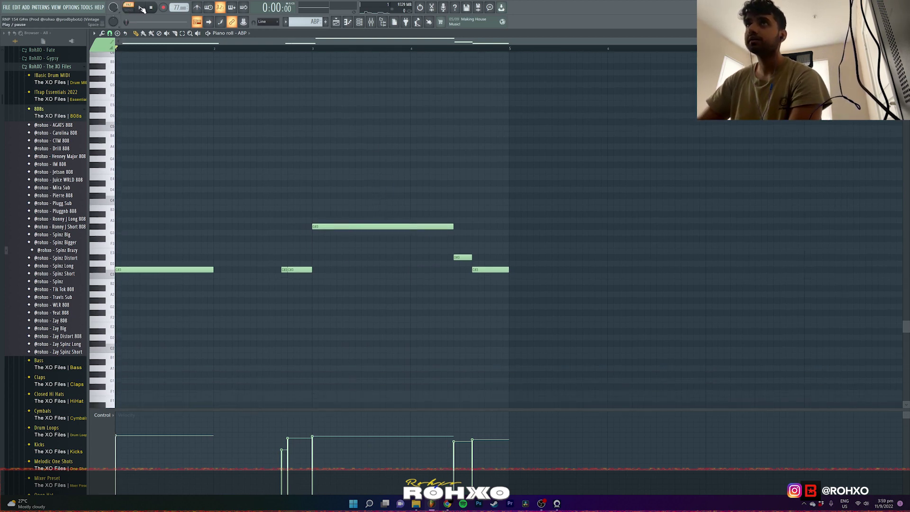
{"action": "left_click", "coordinate": [142, 9]}
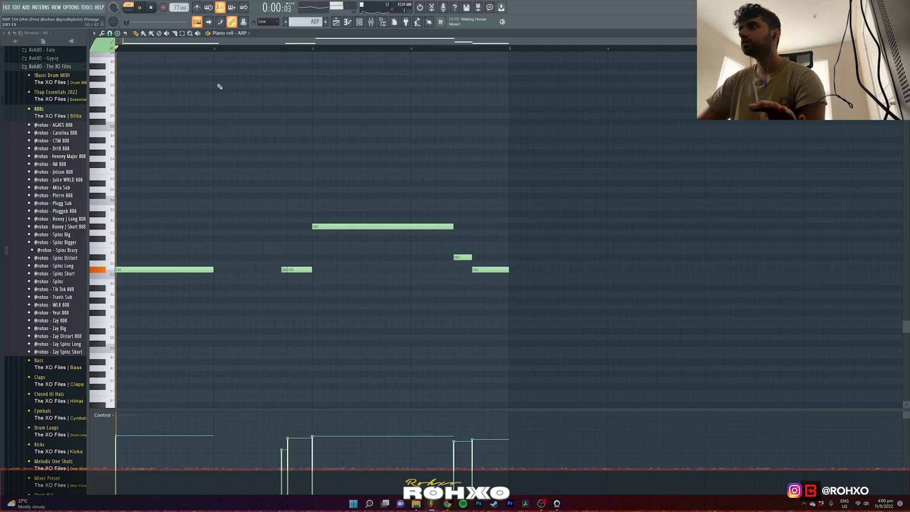
{"action": "key", "text": "space"}
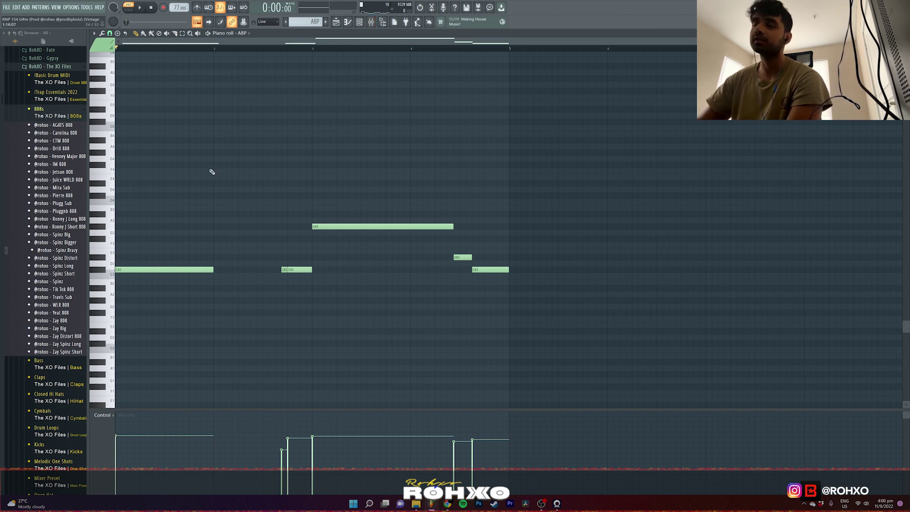
Step: Examine the SketchCassette II and RC-20 Retro Color effects on the Bass mixer track, dismissing the binary location warning
{"action": "left_click", "coordinate": [379, 23]}
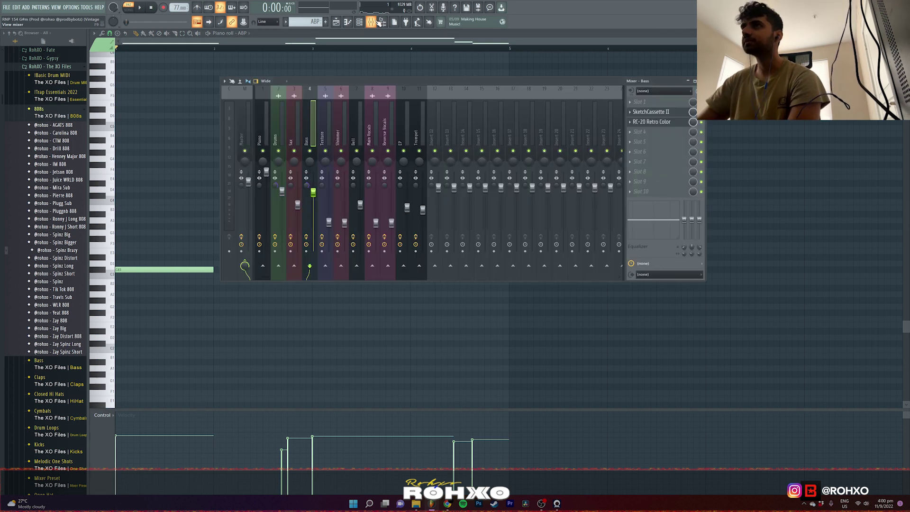
{"action": "left_click", "coordinate": [651, 113]}
{"action": "left_click", "coordinate": [652, 123]}
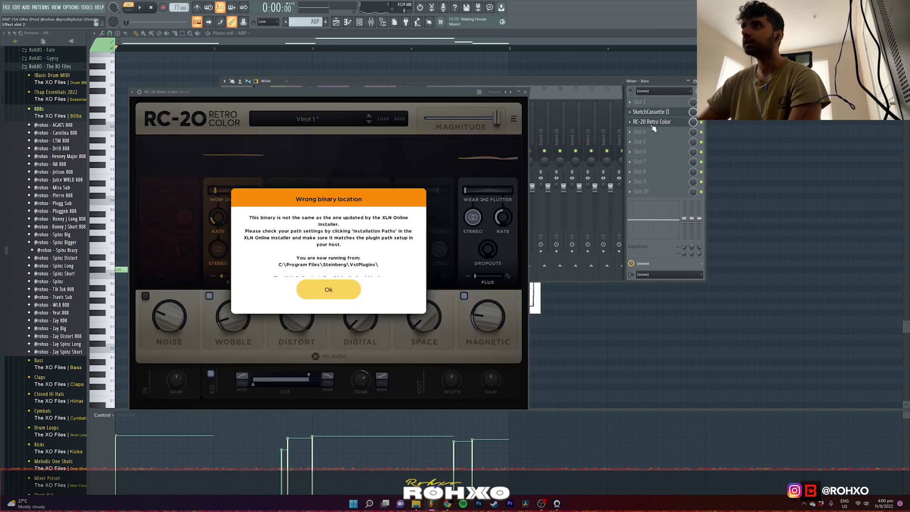
{"action": "left_click", "coordinate": [329, 289]}
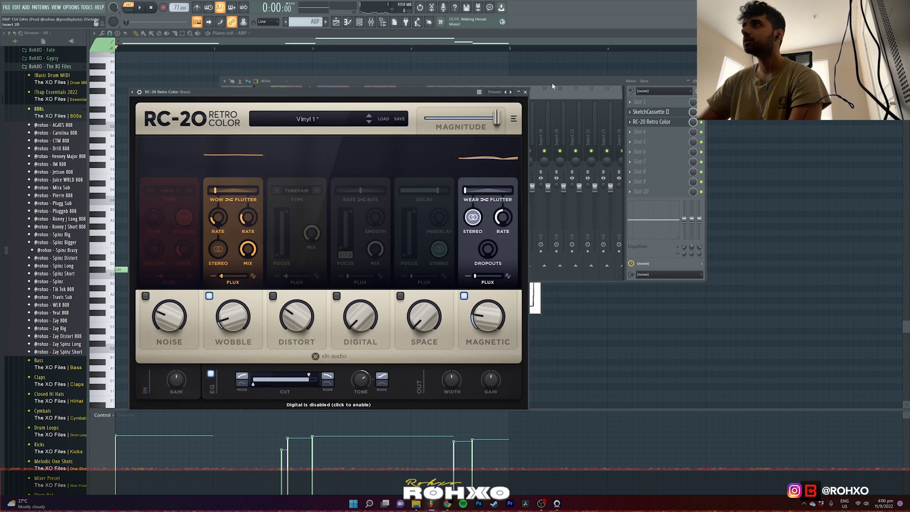
{"action": "left_click", "coordinate": [553, 85]}
{"action": "key", "text": "F12"}
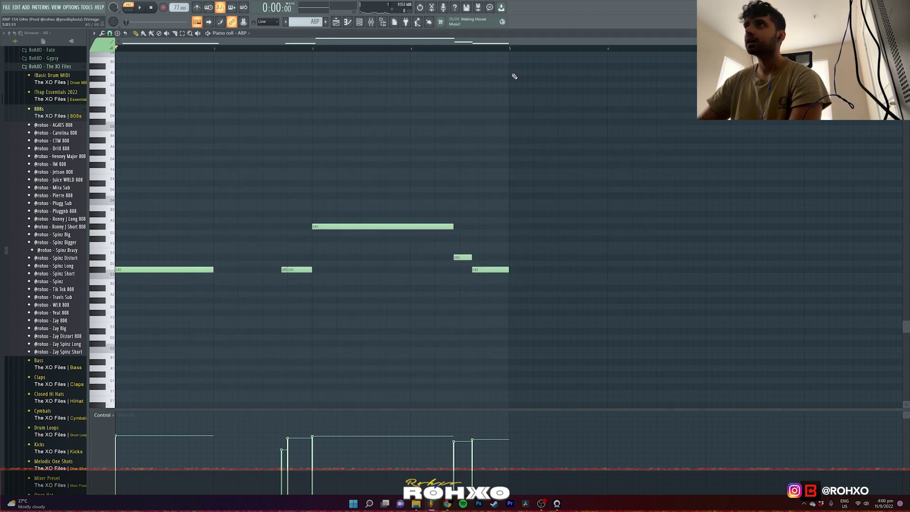
Step: Review the Bass mixer track's effect chain once more and return to the playlist
{"action": "left_click", "coordinate": [336, 22]}
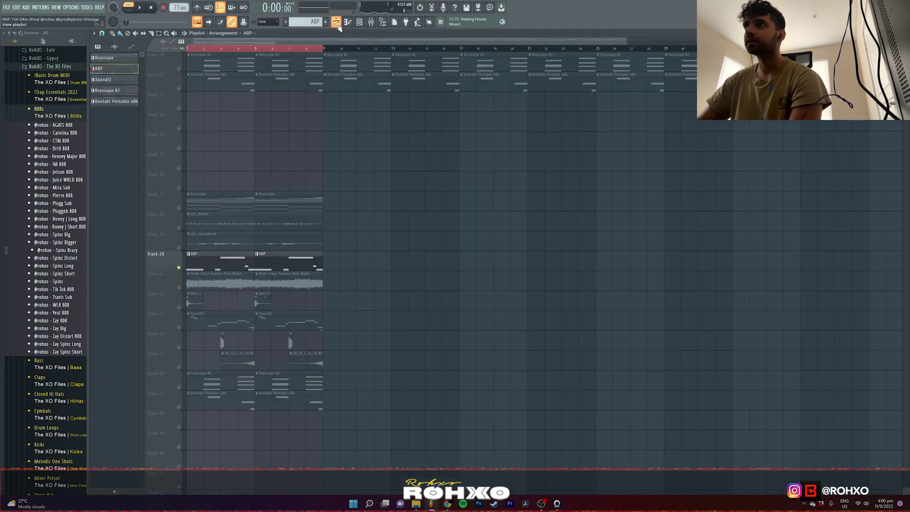
{"action": "left_click", "coordinate": [335, 22]}
{"action": "left_click", "coordinate": [371, 22]}
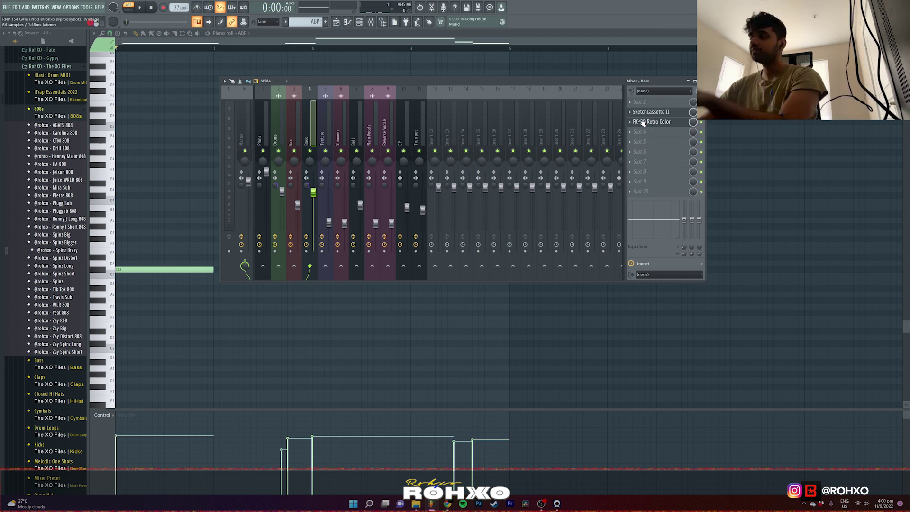
{"action": "right_click", "coordinate": [753, 162]}
{"action": "left_click", "coordinate": [336, 23]}
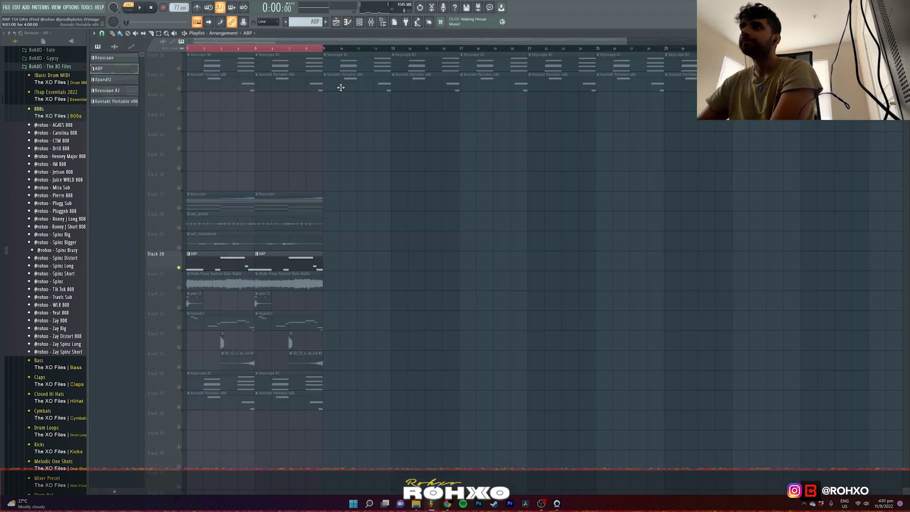
Step: Solo the Dude Clayy Texture Date Night clips on Track 21 and check the sample's source file
{"action": "left_click", "coordinate": [182, 288]}
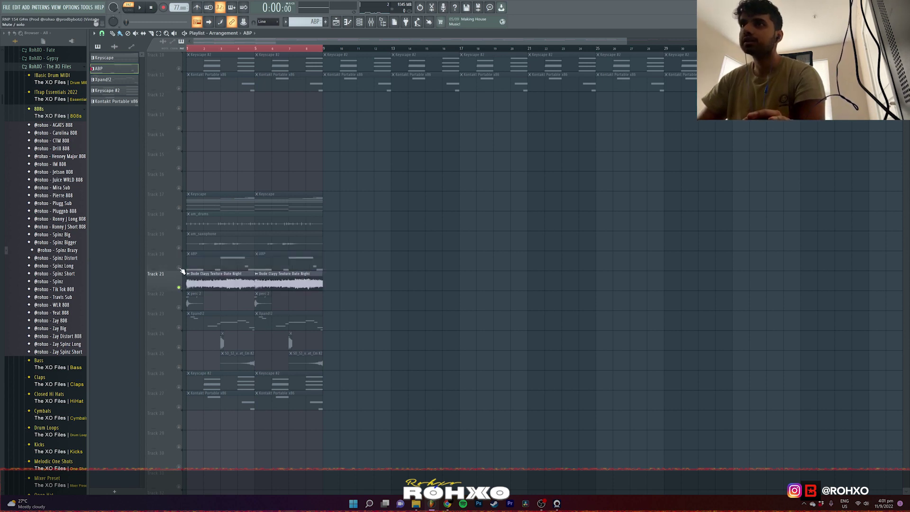
{"action": "double_click", "coordinate": [225, 284]}
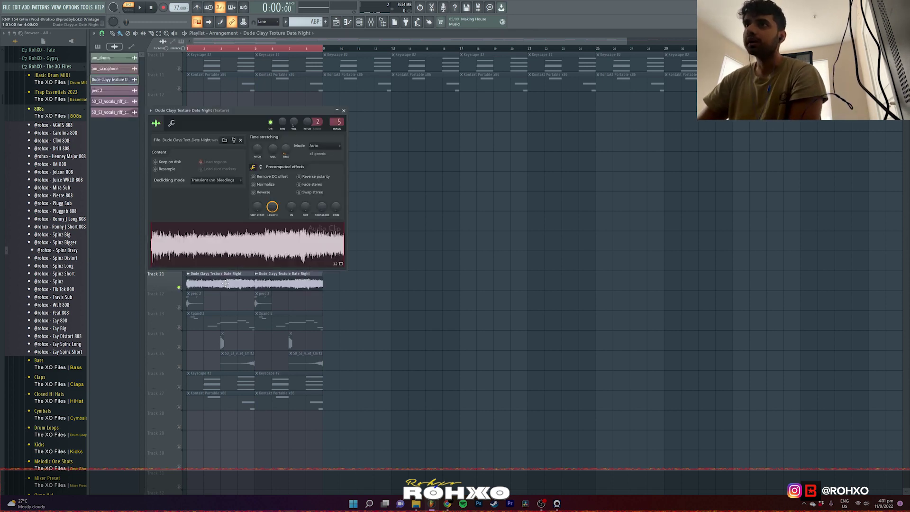
{"action": "left_click", "coordinate": [223, 141]}
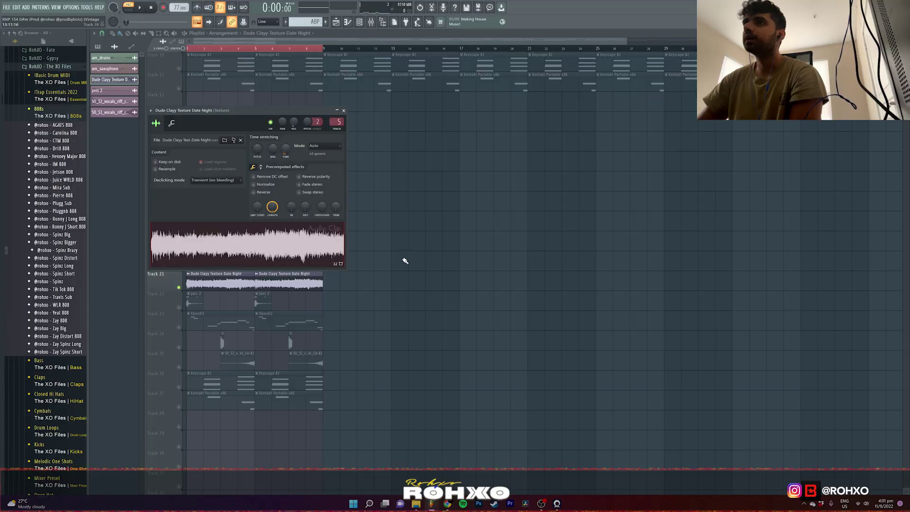
{"action": "key", "text": "Escape"}
Step: Play back the soloed texture clips in song mode
{"action": "left_click", "coordinate": [128, 9]}
{"action": "left_click", "coordinate": [140, 8]}
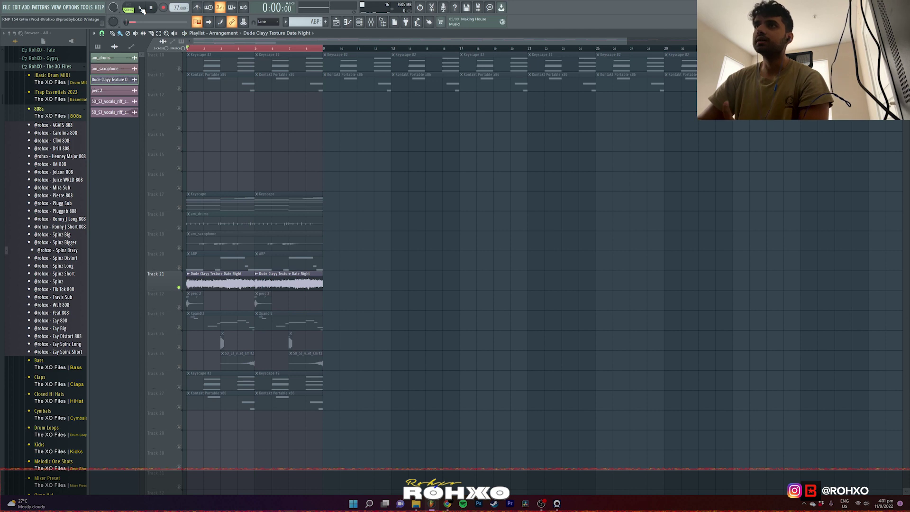
Step: Examine the Ghz Midside 3, soothe2 and Fruity parametric EQ 2 effects on the Texture mixer track
{"action": "left_click", "coordinate": [373, 23]}
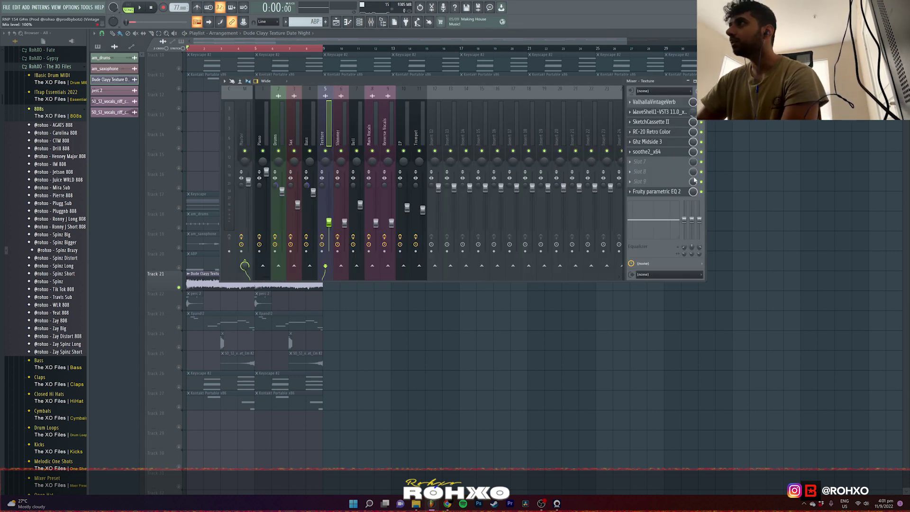
{"action": "left_click", "coordinate": [650, 142]}
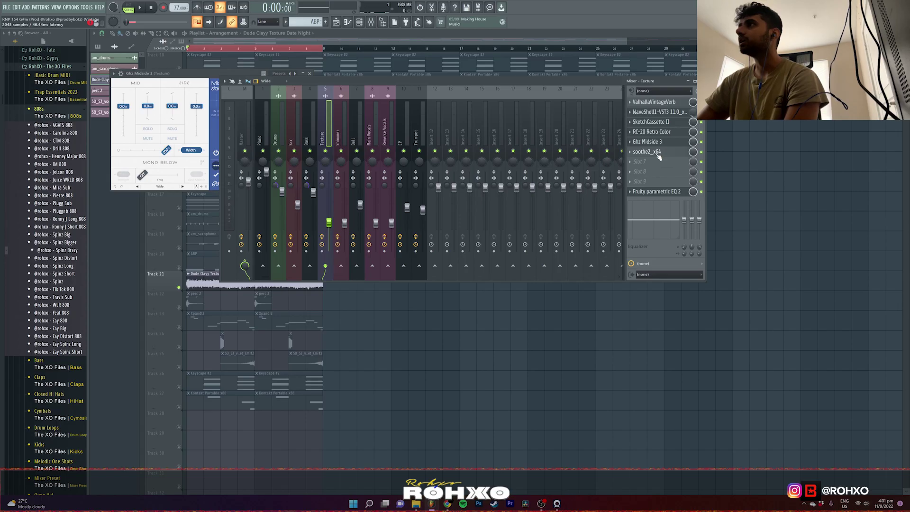
{"action": "left_click", "coordinate": [658, 153]}
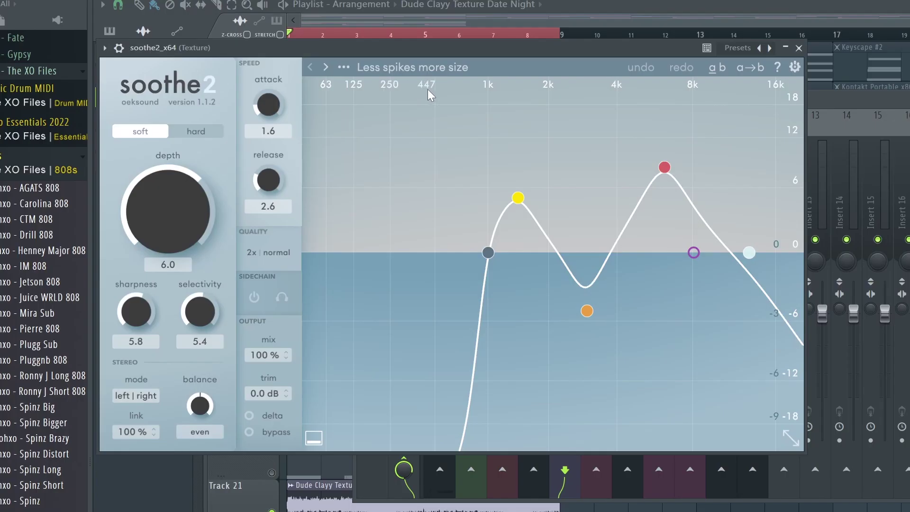
{"action": "left_click", "coordinate": [662, 192]}
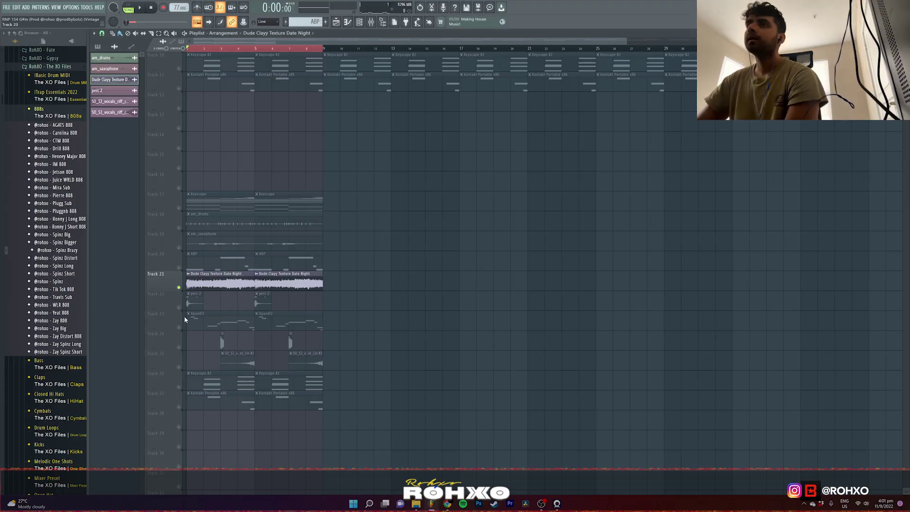
Step: Look up the source folder of the perc 2 sample on Track 22 and play back the soloed clips
{"action": "double_click", "coordinate": [187, 303]}
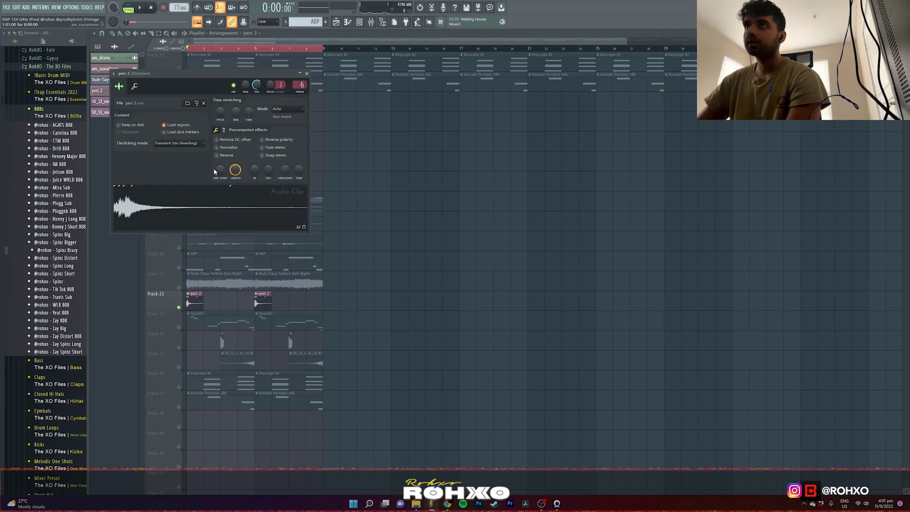
{"action": "left_click", "coordinate": [187, 103]}
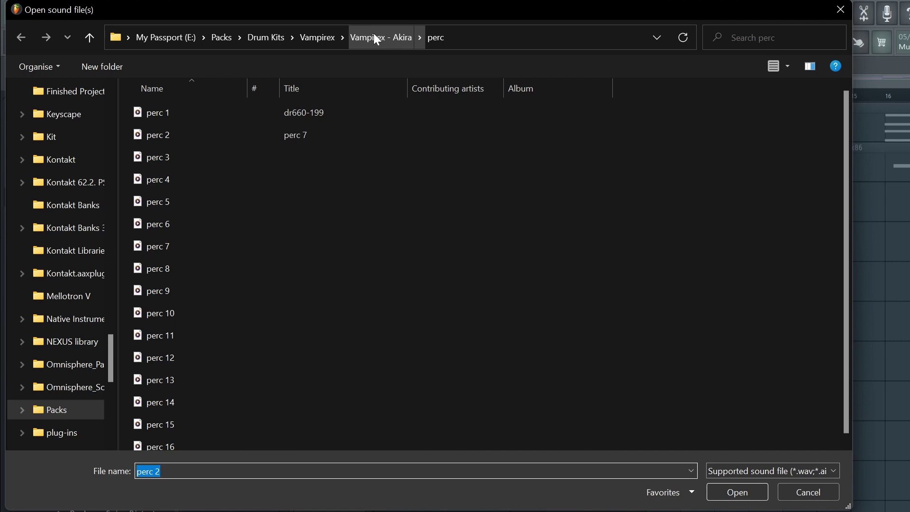
{"action": "left_click", "coordinate": [809, 492]}
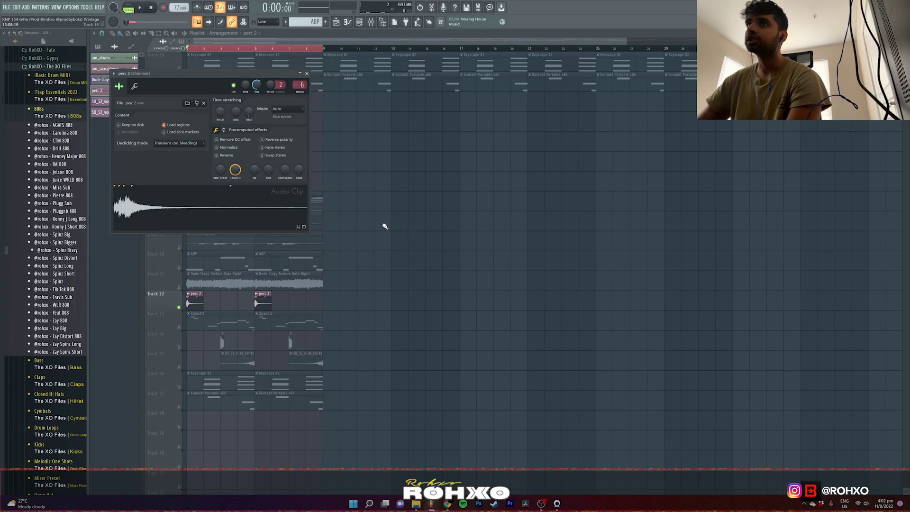
{"action": "key", "text": "Escape"}
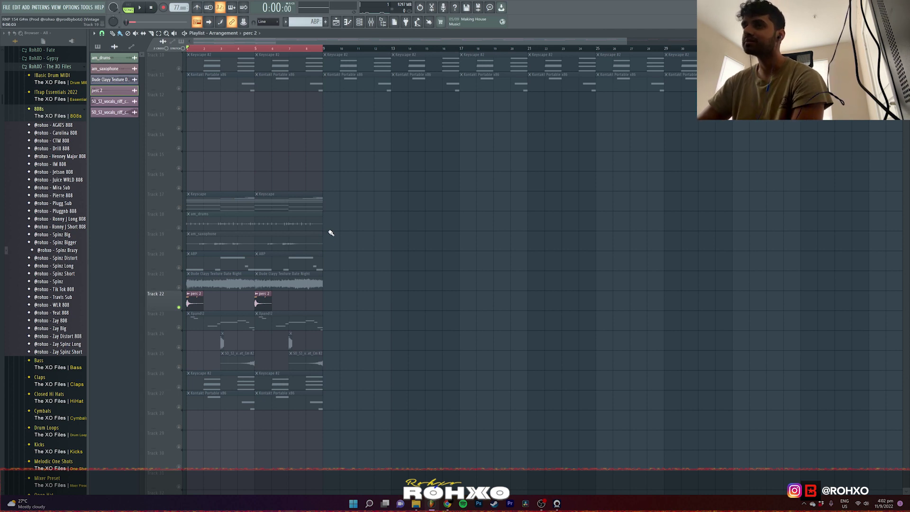
{"action": "left_click", "coordinate": [140, 10]}
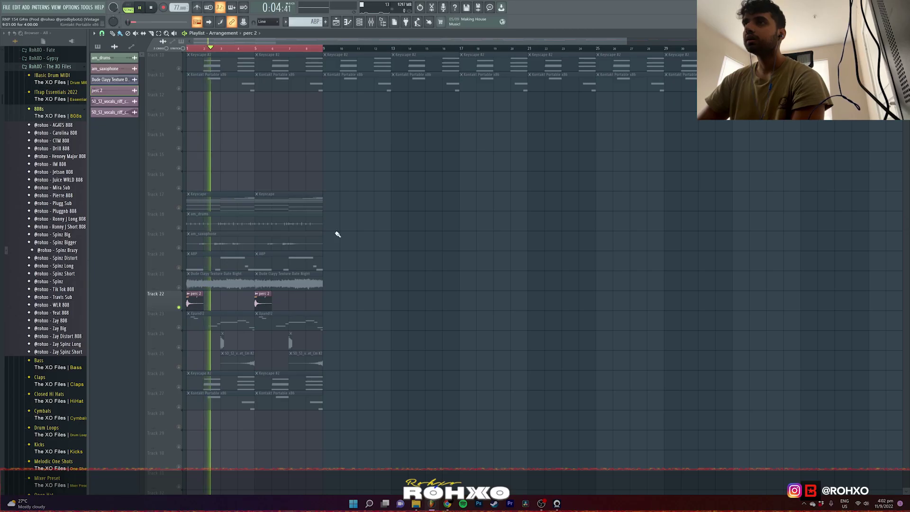
Step: Stop playback, unmute Tracks 17 to 21, and play them back together with the perc 2 clips
{"action": "key", "text": "space"}
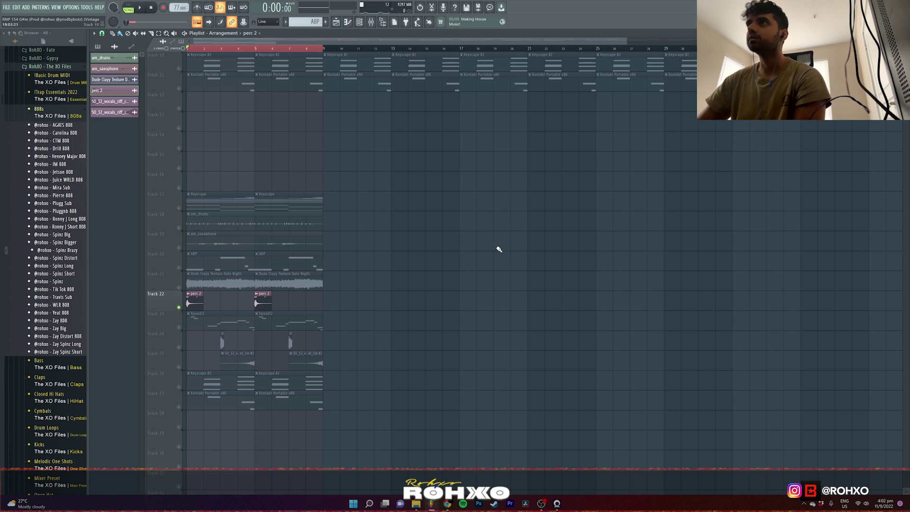
{"action": "left_click", "coordinate": [179, 287]}
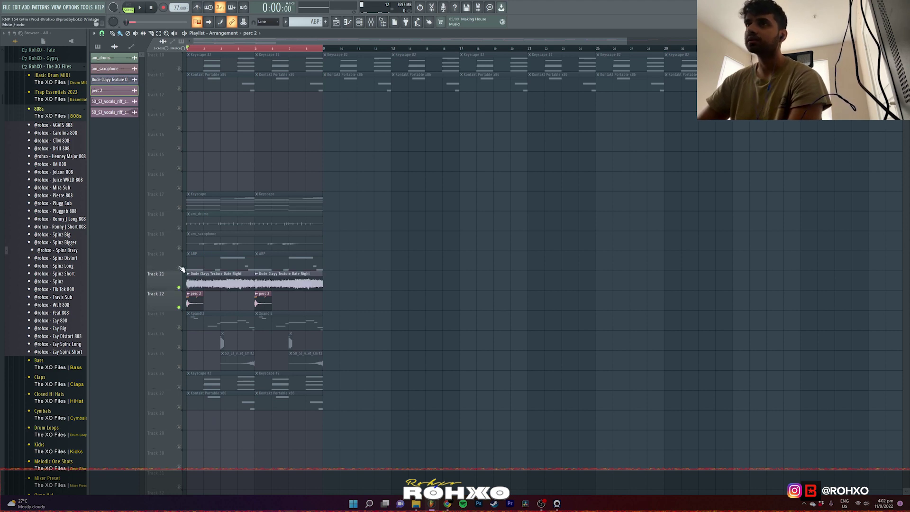
{"action": "left_click", "coordinate": [179, 267]}
{"action": "left_click", "coordinate": [179, 247]}
{"action": "left_click", "coordinate": [180, 228]}
{"action": "left_click", "coordinate": [179, 208]}
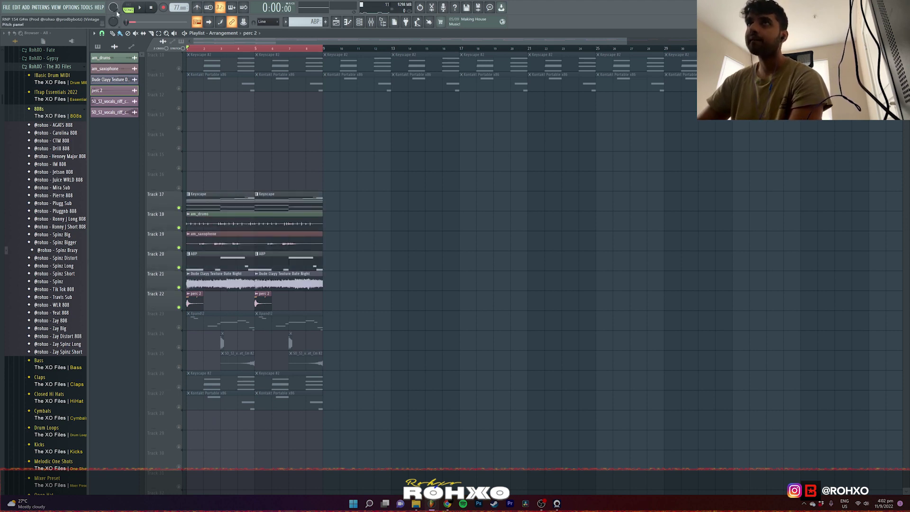
{"action": "key", "text": "space"}
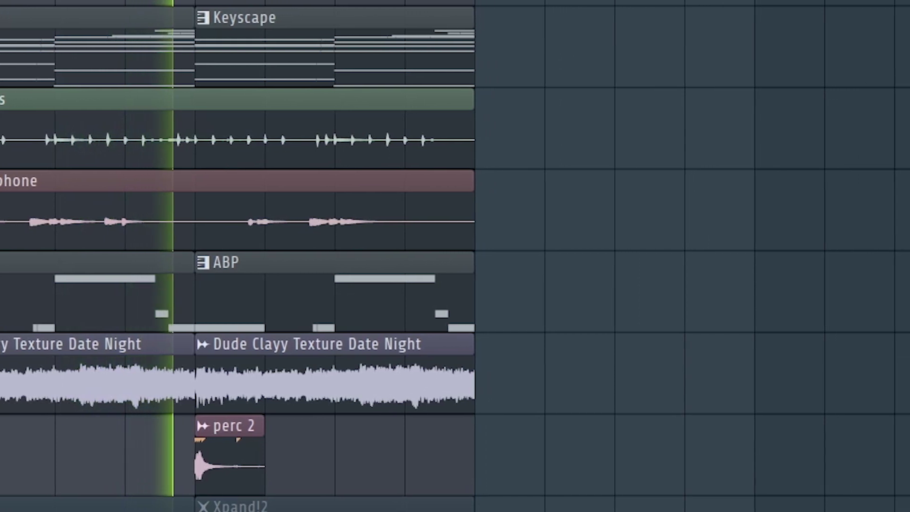
{"action": "key", "text": "space"}
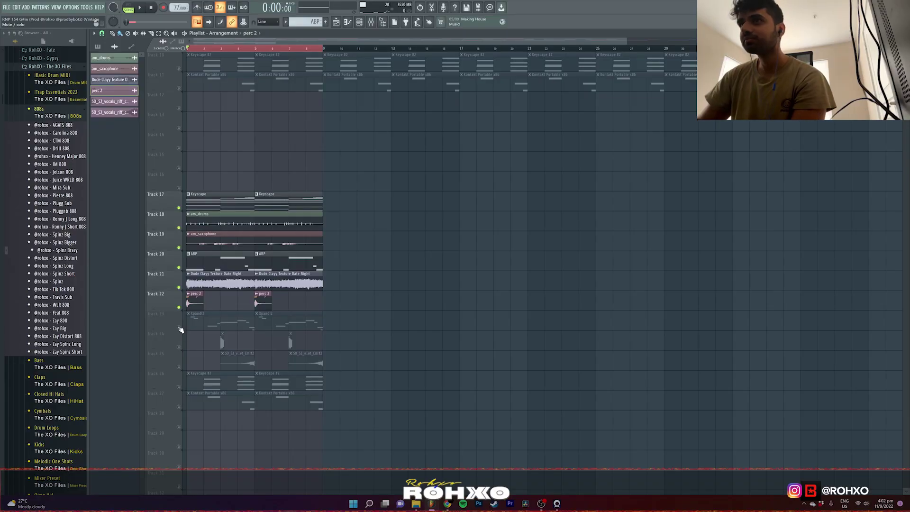
Step: Unmute the Xpand!2 clips on Track 23 and examine soothe2 and ValhallaVintageVerb on the Shimmer mixer track
{"action": "left_click", "coordinate": [179, 328]}
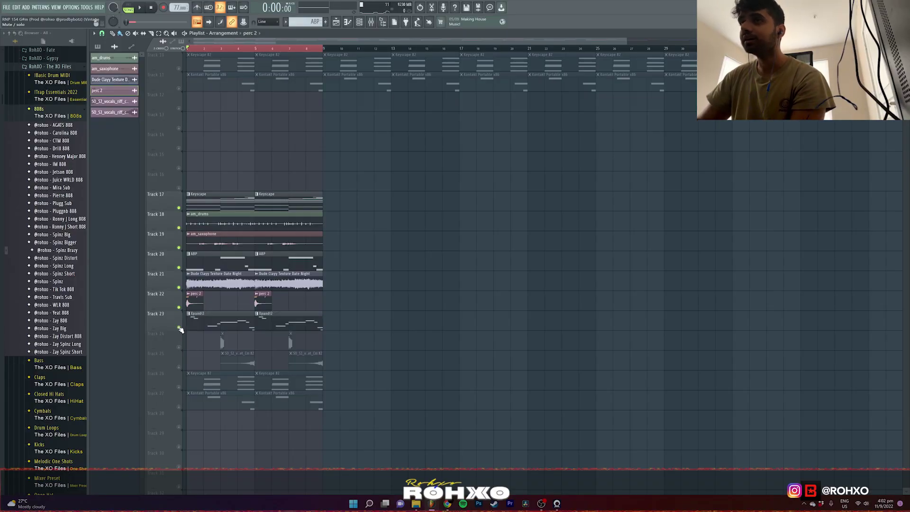
{"action": "left_click", "coordinate": [371, 21]}
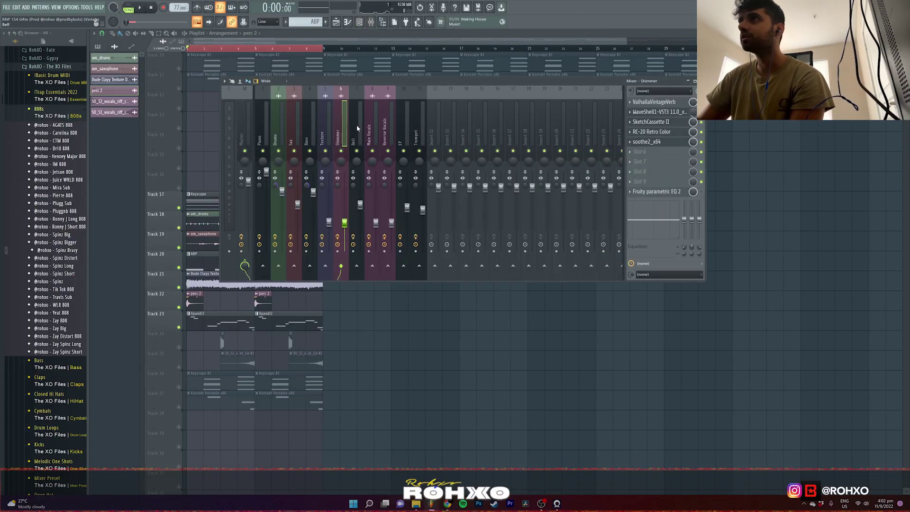
{"action": "left_click", "coordinate": [650, 142]}
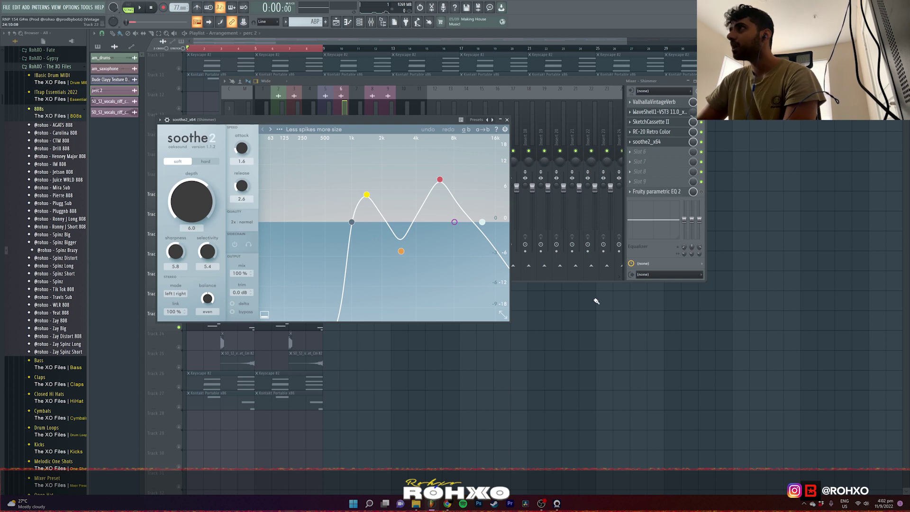
{"action": "left_click", "coordinate": [666, 100]}
{"action": "left_click", "coordinate": [667, 101]}
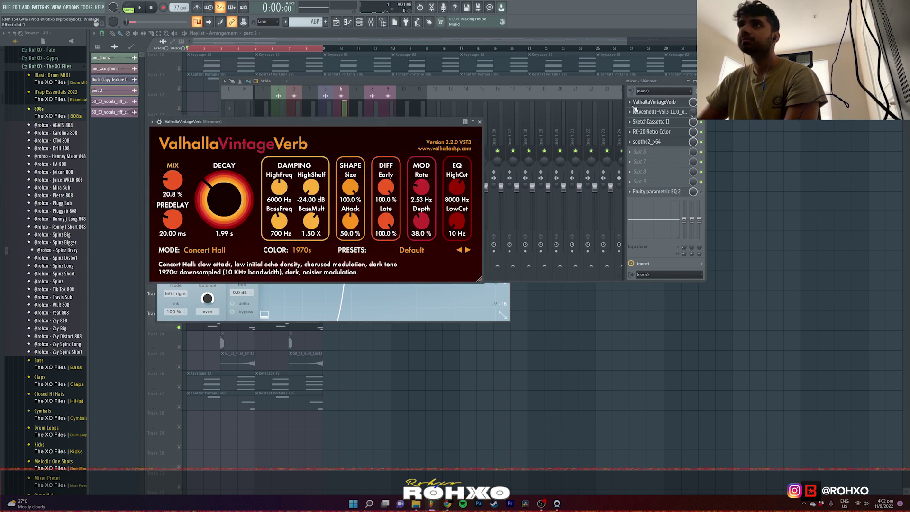
{"action": "key", "text": "F12"}
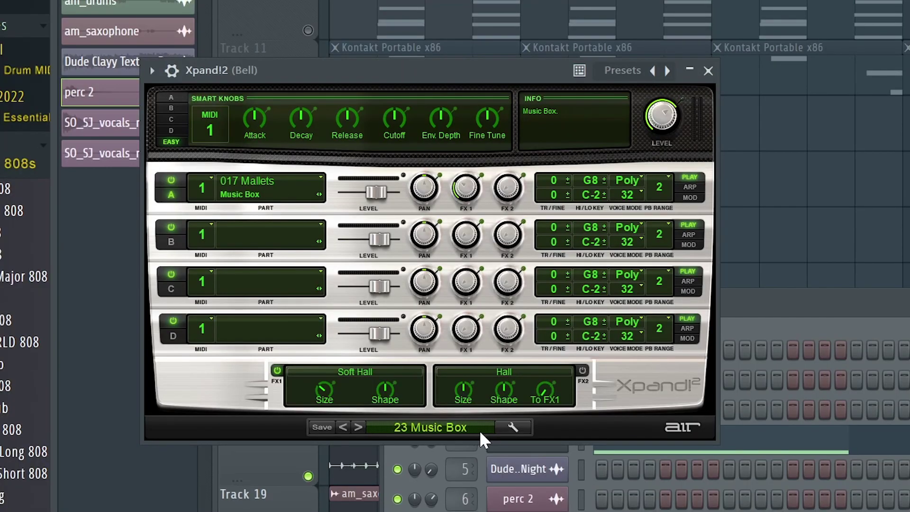
Step: Close the Xpand!2 Music Box instrument and examine the bell melody's notes in the piano roll
{"action": "key", "text": "F12"}
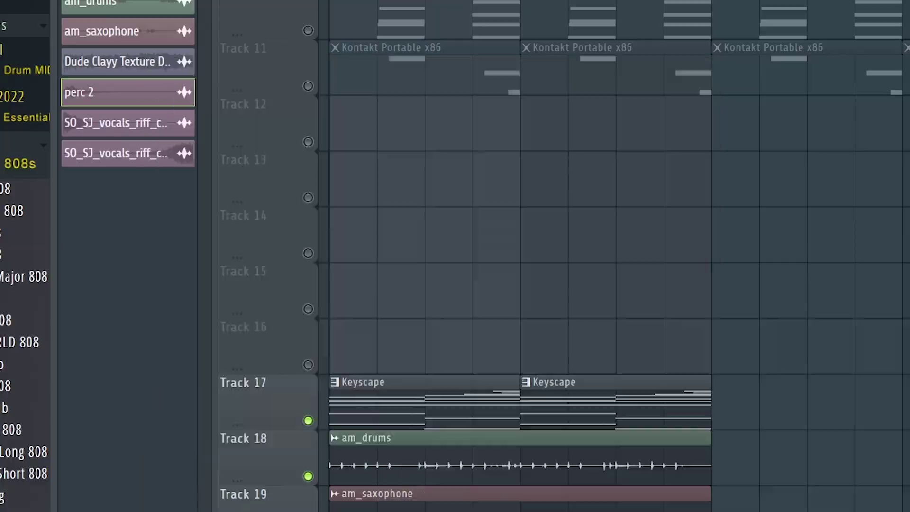
{"action": "double_click", "coordinate": [243, 319]}
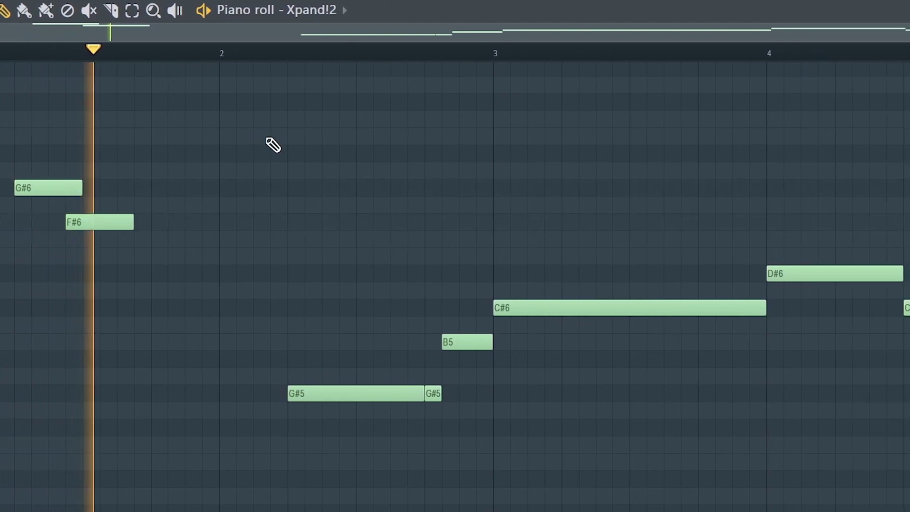
{"action": "scroll", "coordinate": [270, 144], "scroll_direction": "up", "scroll_amount": 3}
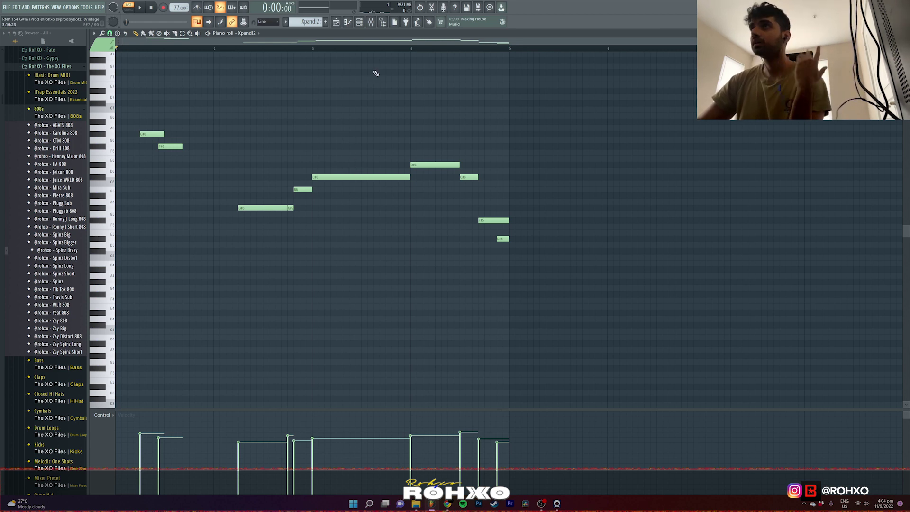
Step: Examine the ValhallaVintageVerb, PanCake2, EchoBoy and WaveShell tape effects on the Bell mixer track
{"action": "left_click", "coordinate": [373, 20]}
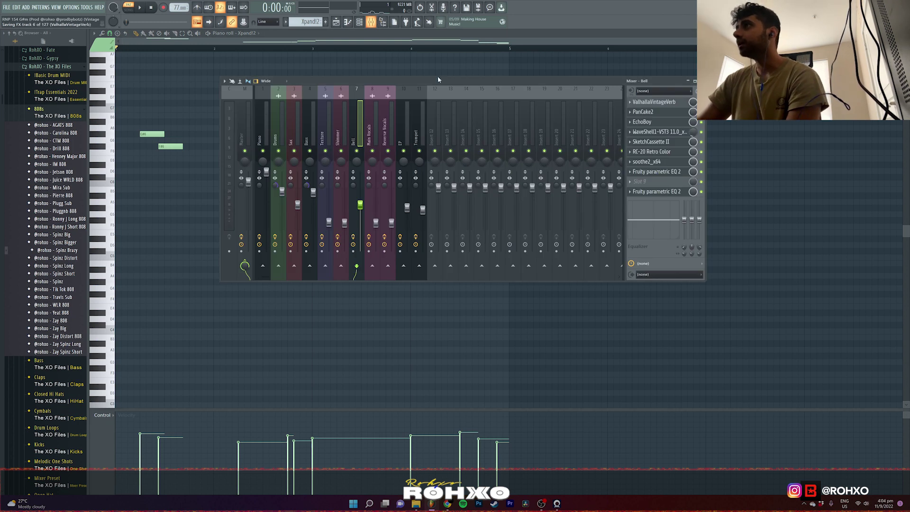
{"action": "left_click", "coordinate": [657, 102]}
{"action": "left_click", "coordinate": [656, 112]}
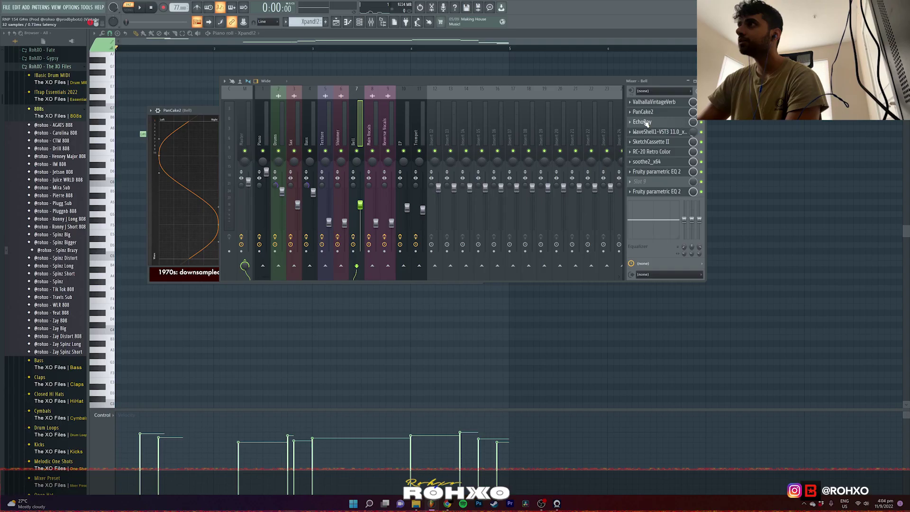
{"action": "left_click", "coordinate": [645, 124]}
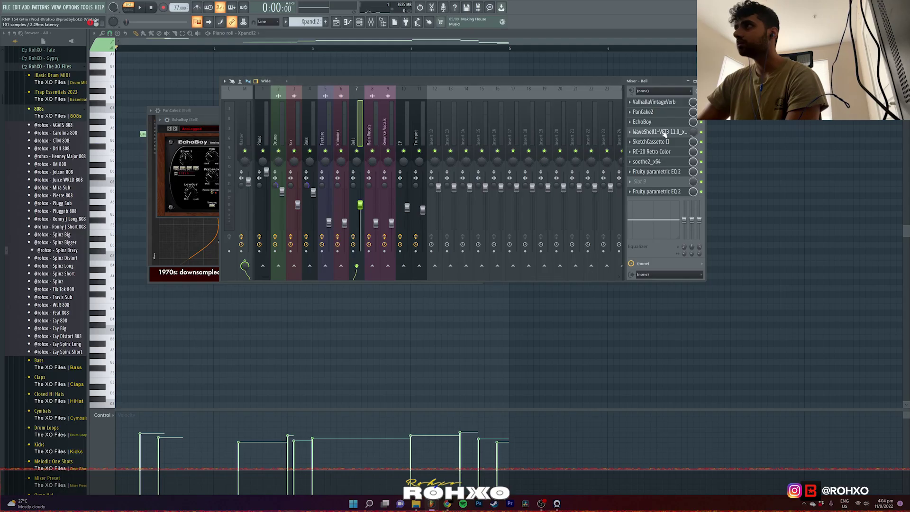
{"action": "left_click", "coordinate": [664, 132]}
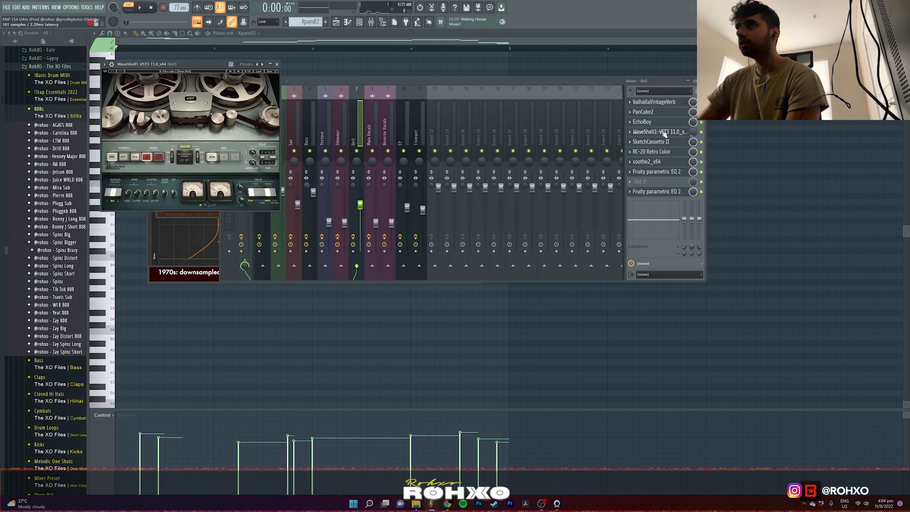
Step: Examine SketchCassette II, RC-20 Retro Color, soothe2 and both Fruity parametric EQ 2 effects on the Bell track, including the low cut
{"action": "left_click", "coordinate": [661, 142]}
{"action": "left_click", "coordinate": [657, 152]}
{"action": "left_click", "coordinate": [656, 162]}
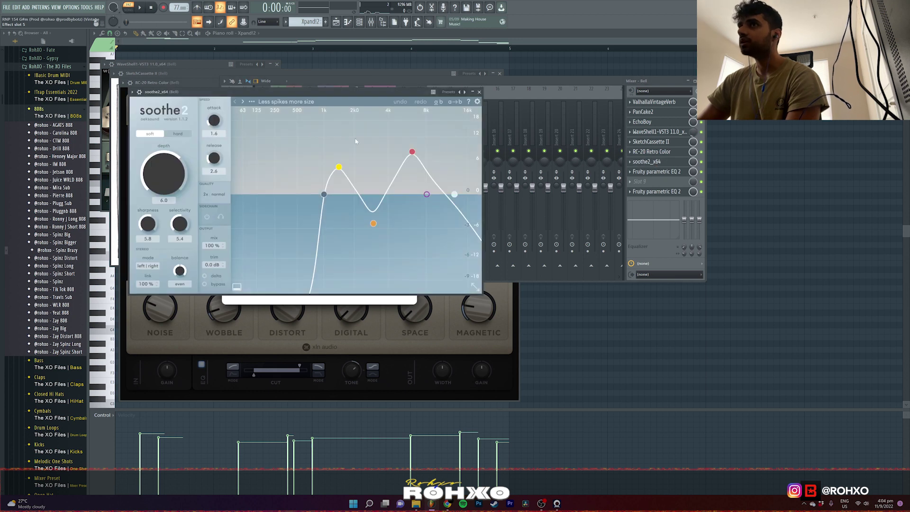
{"action": "left_click", "coordinate": [668, 173]}
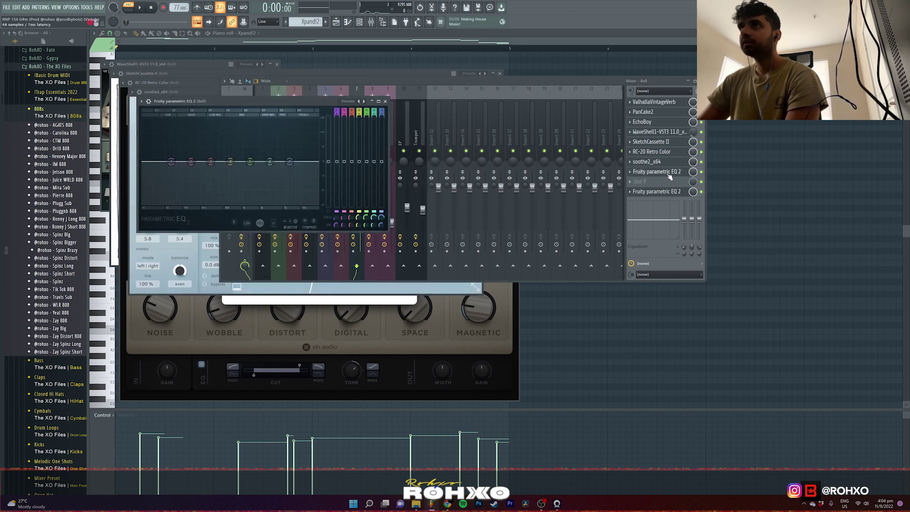
{"action": "left_click", "coordinate": [658, 191]}
{"action": "left_click_drag", "start_coordinate": [239, 202], "coordinate": [231, 202]}
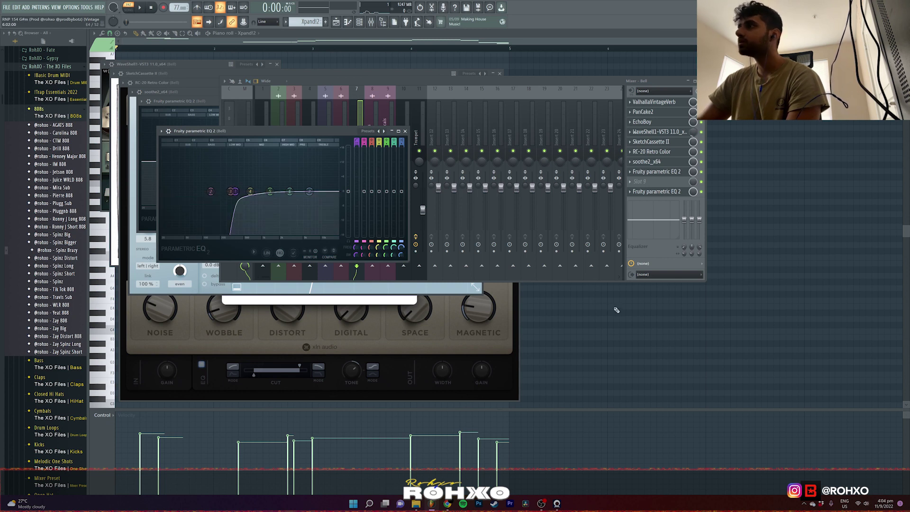
{"action": "key", "text": "F12"}
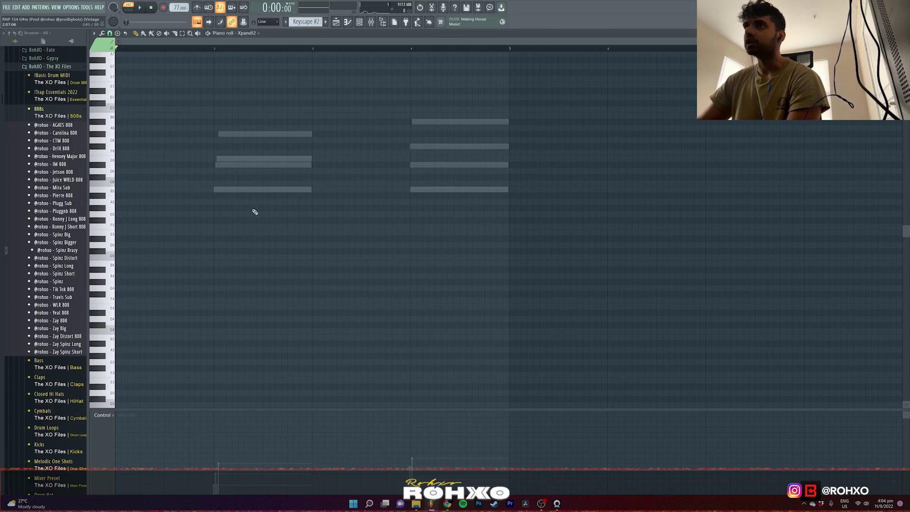
Step: Open the Keyscape #2 channel's chords in the piano roll and play them back
{"action": "scroll", "coordinate": [250, 166], "scroll_direction": "up", "scroll_amount": 3}
{"action": "scroll", "coordinate": [250, 165], "scroll_direction": "down", "scroll_amount": 1}
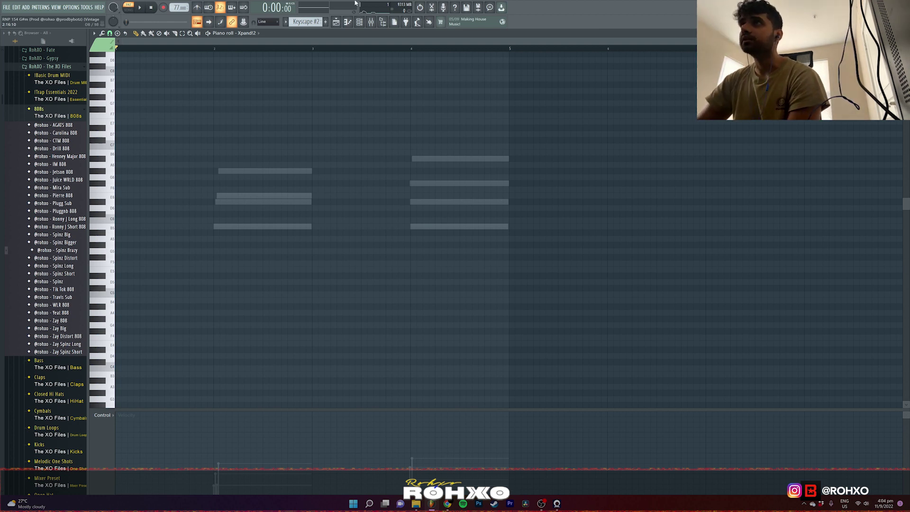
{"action": "left_click", "coordinate": [359, 22]}
{"action": "right_click", "coordinate": [269, 280]}
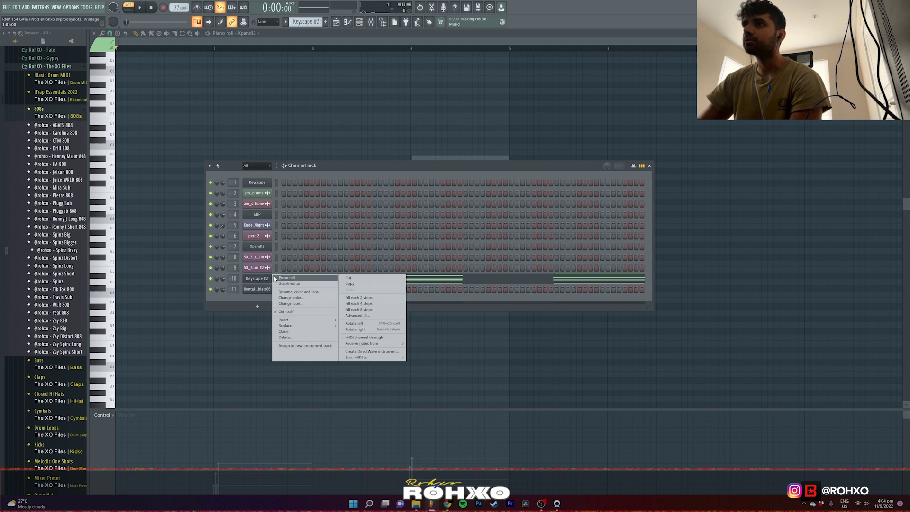
{"action": "left_click", "coordinate": [281, 279]}
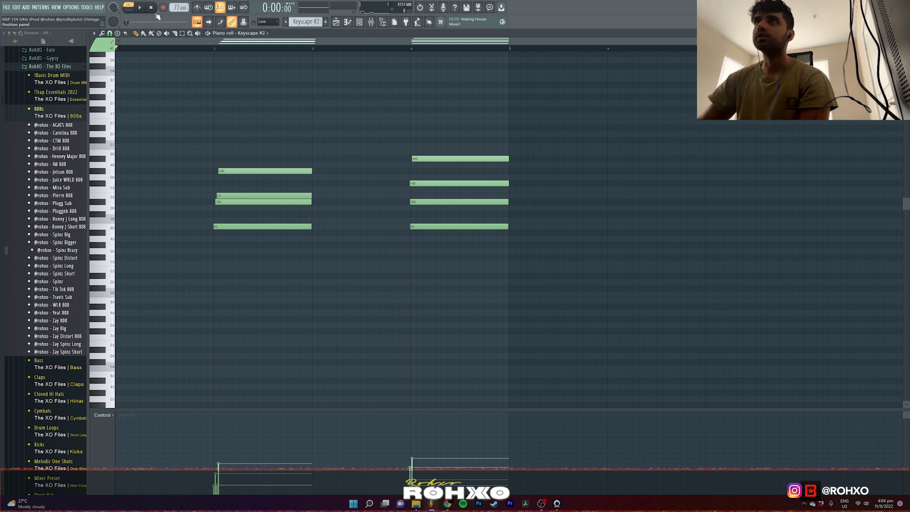
{"action": "key", "text": "space"}
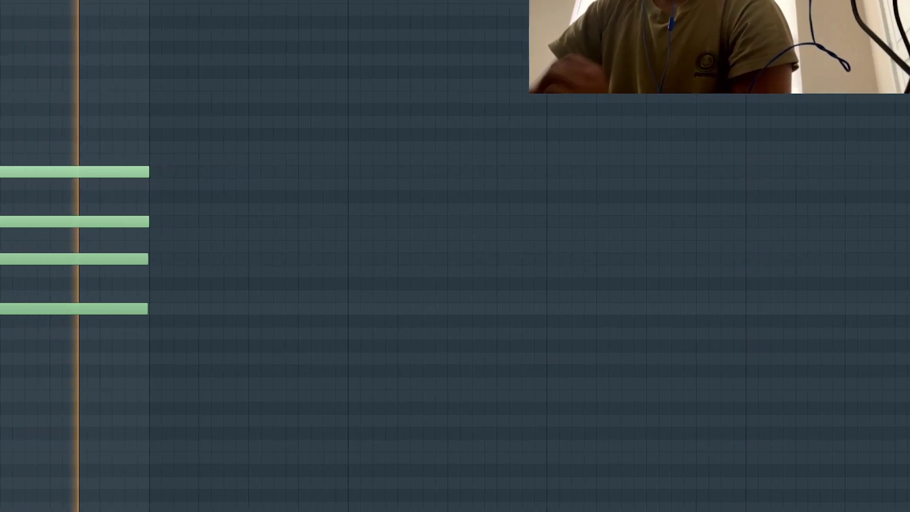
{"action": "key", "text": "space"}
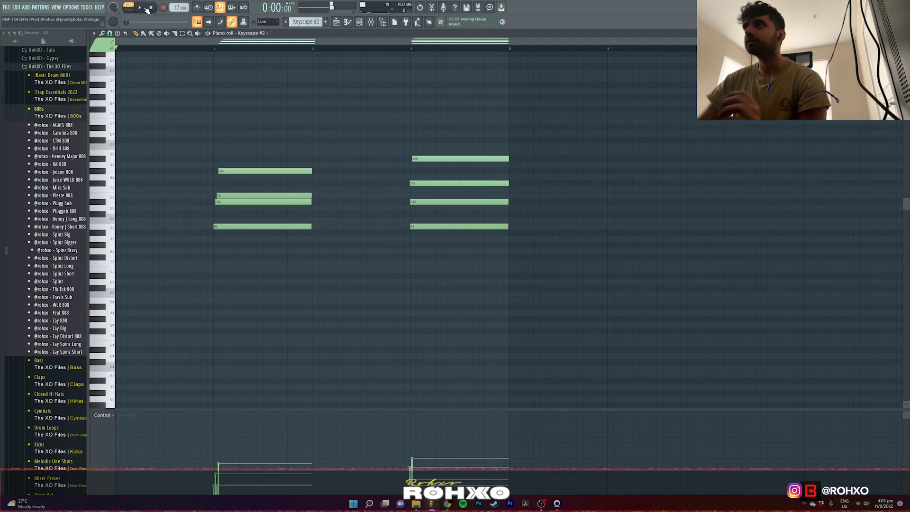
Step: Examine the EP mixer track's effects from ValhallaVintageVerb and Fruity delay 2 through SketchCassette II, WaveShell, RC-20, Ghz Midside 3 and soothe2
{"action": "left_click", "coordinate": [373, 24]}
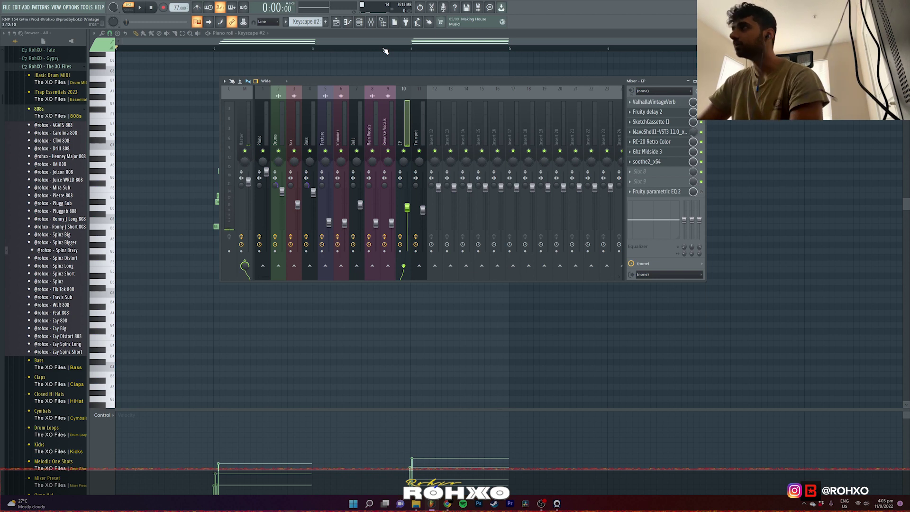
{"action": "left_click", "coordinate": [676, 103]}
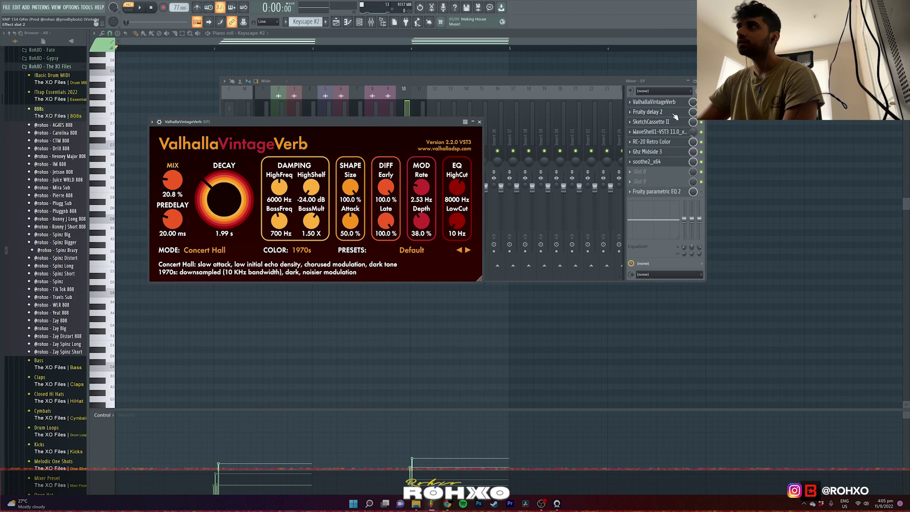
{"action": "left_click", "coordinate": [675, 116]}
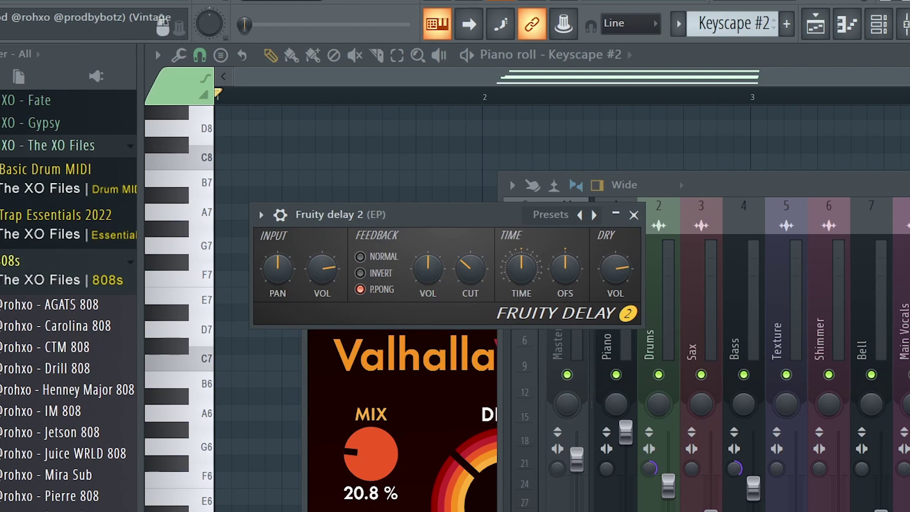
{"action": "left_click", "coordinate": [649, 122]}
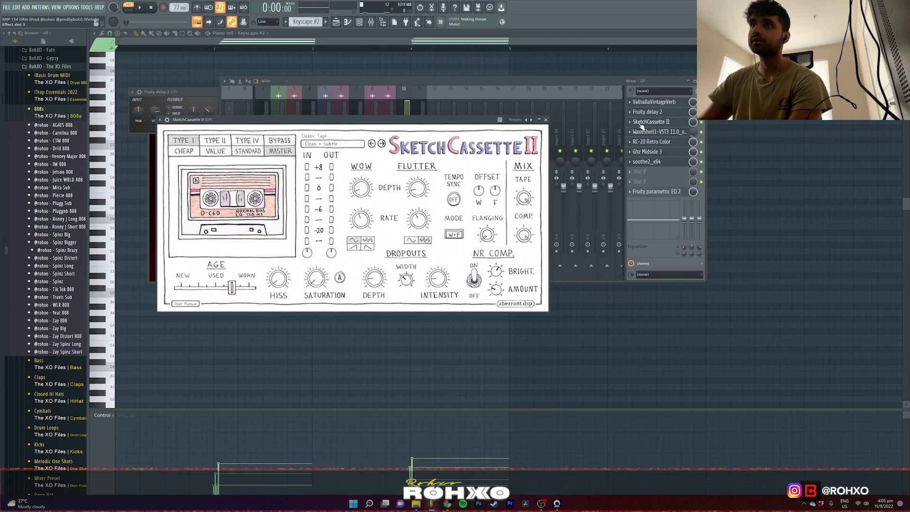
{"action": "left_click", "coordinate": [652, 132]}
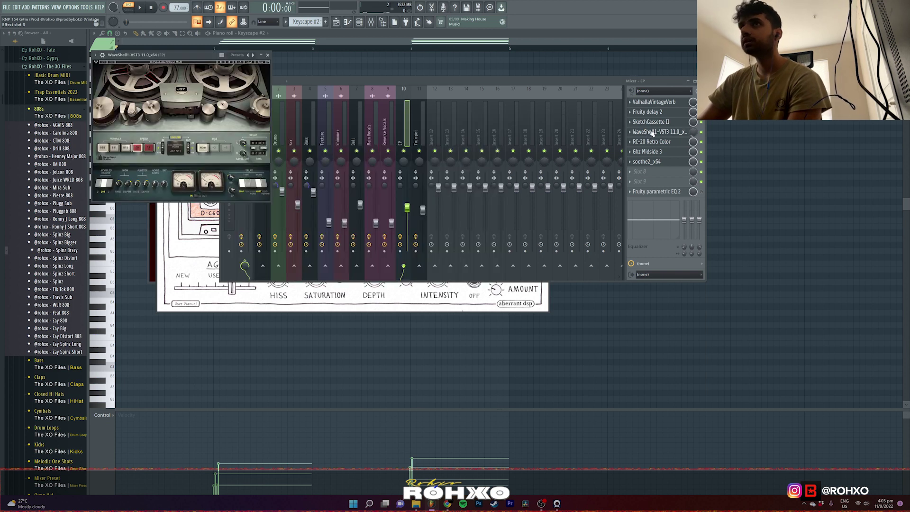
{"action": "left_click", "coordinate": [653, 141]}
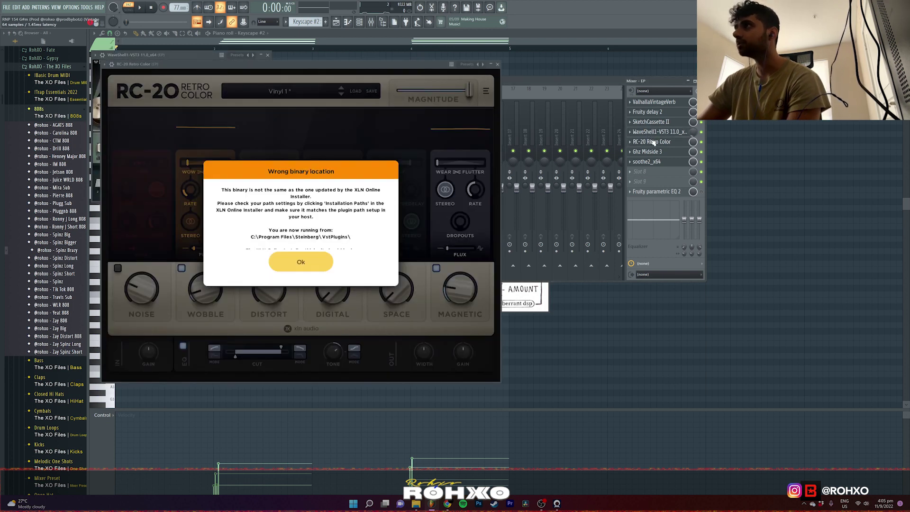
{"action": "left_click", "coordinate": [652, 152]}
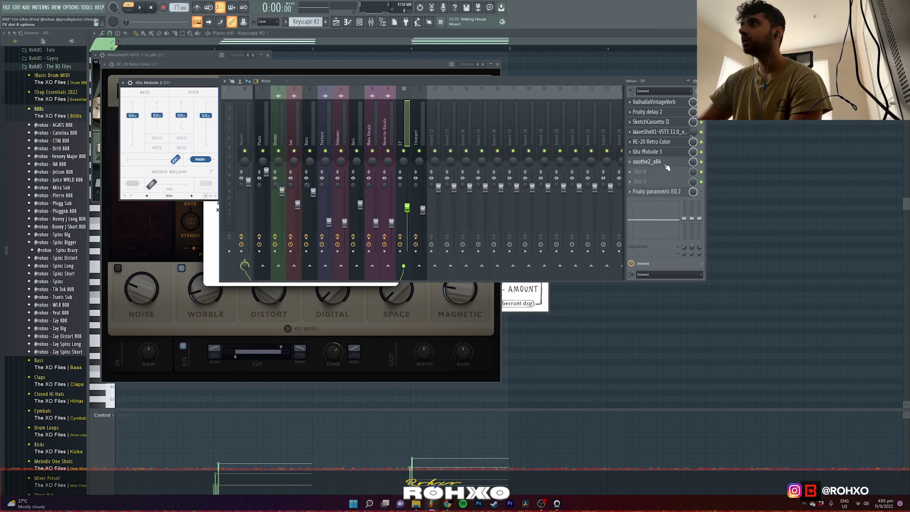
{"action": "left_click", "coordinate": [667, 164]}
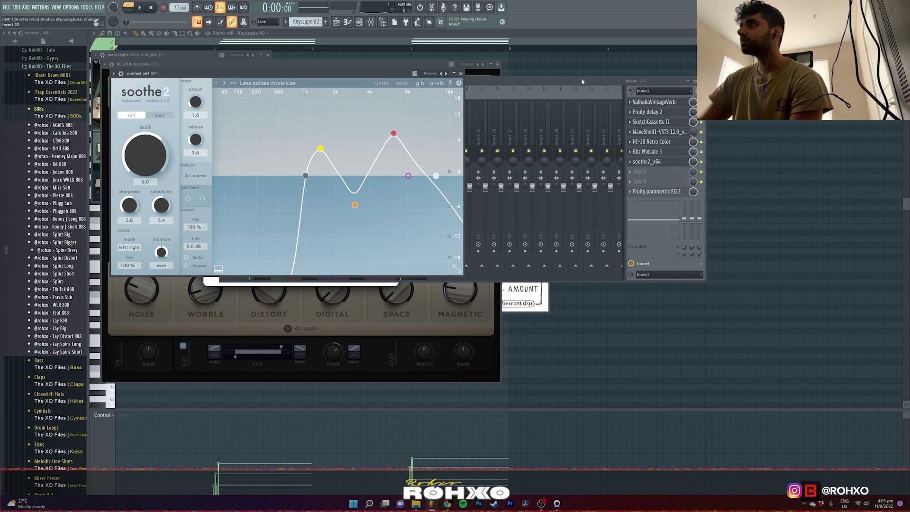
{"action": "left_click", "coordinate": [755, 152]}
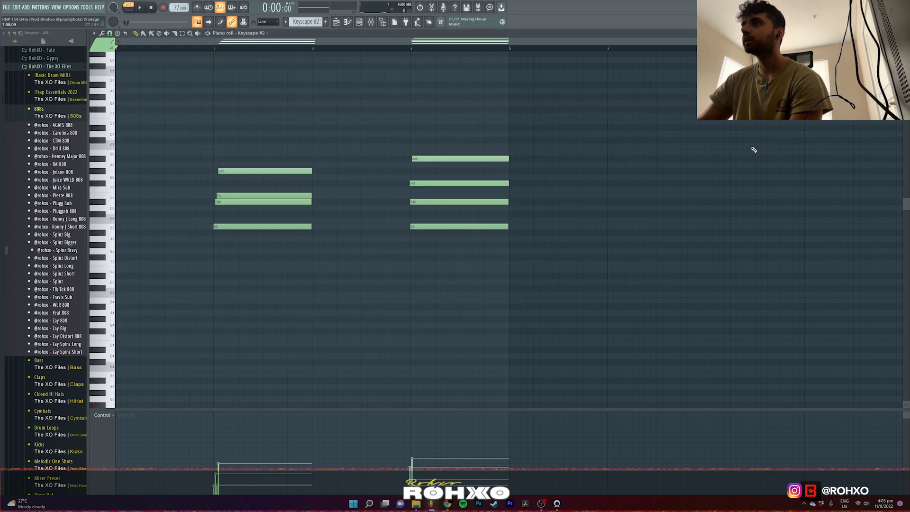
Step: Open the Kontakt Portable x86 channel's notes in the piano roll and look them over
{"action": "scroll", "coordinate": [319, 23], "scroll_direction": "down", "scroll_amount": 2}
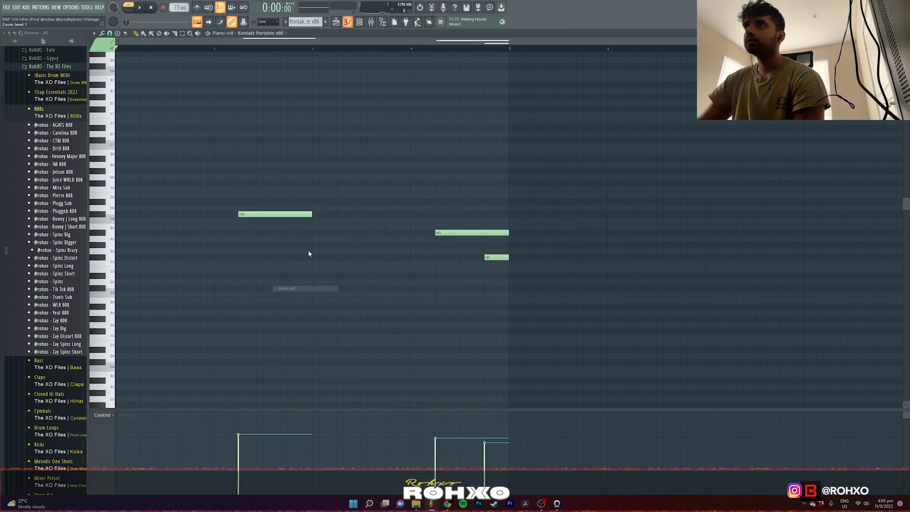
{"action": "scroll", "coordinate": [327, 243], "scroll_direction": "up", "scroll_amount": 2}
{"action": "scroll", "coordinate": [225, 195], "scroll_direction": "down", "scroll_amount": 3}
{"action": "scroll", "coordinate": [232, 189], "scroll_direction": "up", "scroll_amount": 2}
{"action": "scroll", "coordinate": [237, 183], "scroll_direction": "down", "scroll_amount": 2}
{"action": "left_click", "coordinate": [360, 24]}
{"action": "left_click", "coordinate": [360, 24]}
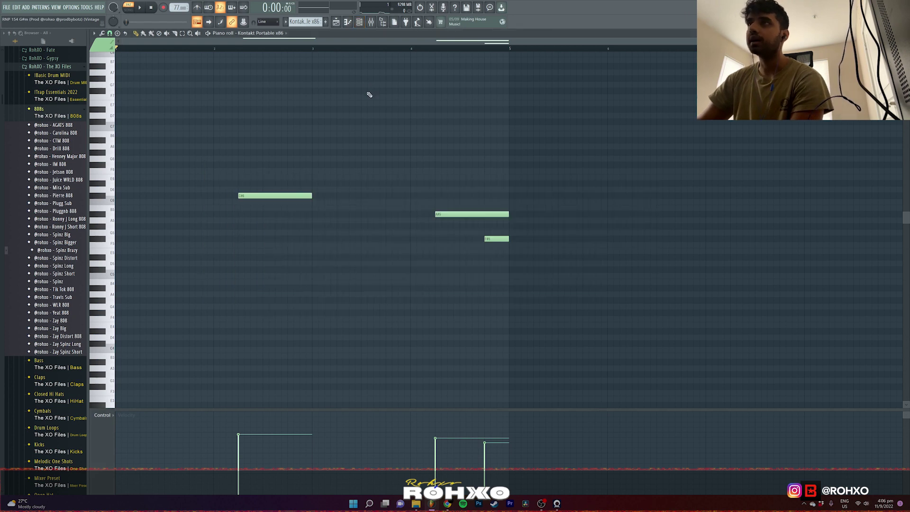
Step: Examine the Mute Trumpet instrument loaded in Kontakt Portable x86 and play back its notes in the piano roll
{"action": "left_click", "coordinate": [359, 25]}
{"action": "left_click", "coordinate": [264, 287]}
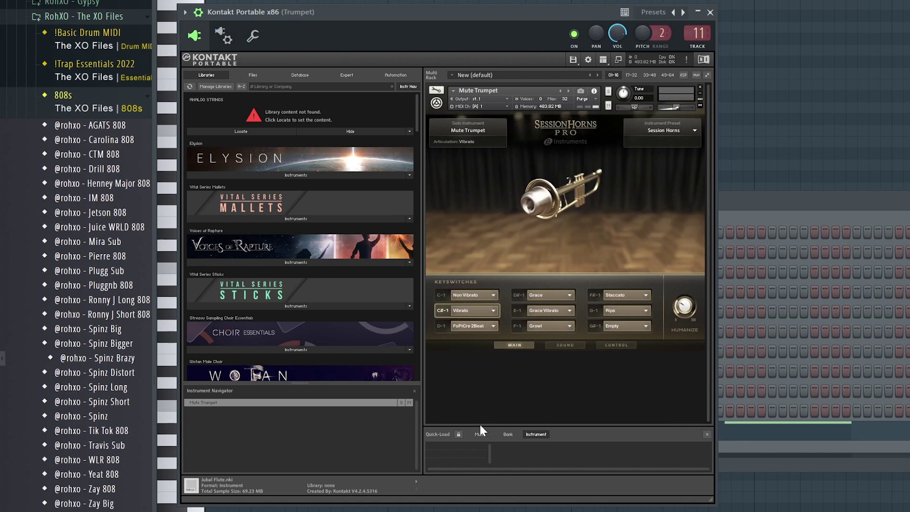
{"action": "right_click", "coordinate": [804, 130]}
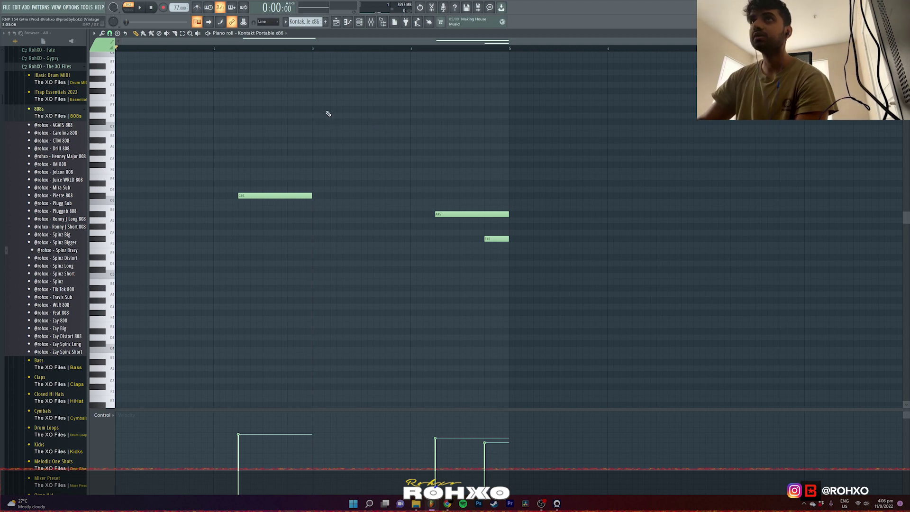
{"action": "left_click", "coordinate": [140, 8]}
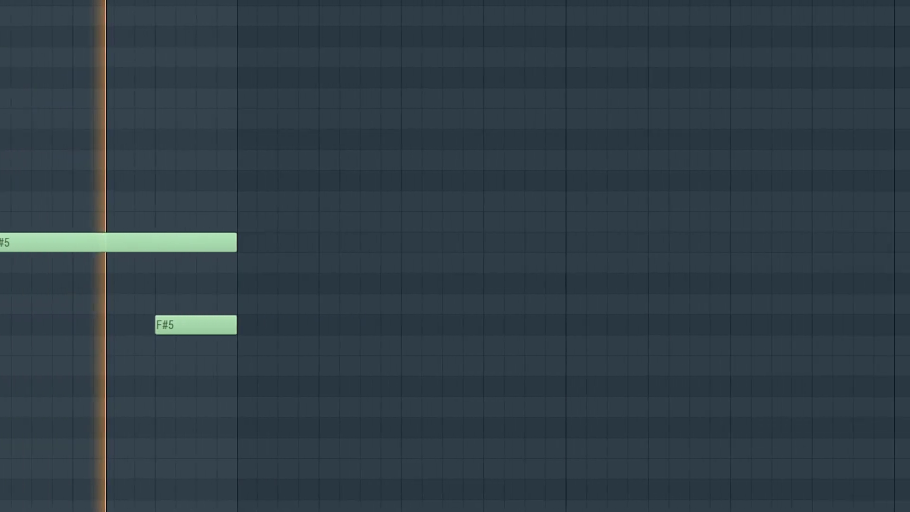
{"action": "key", "text": "space"}
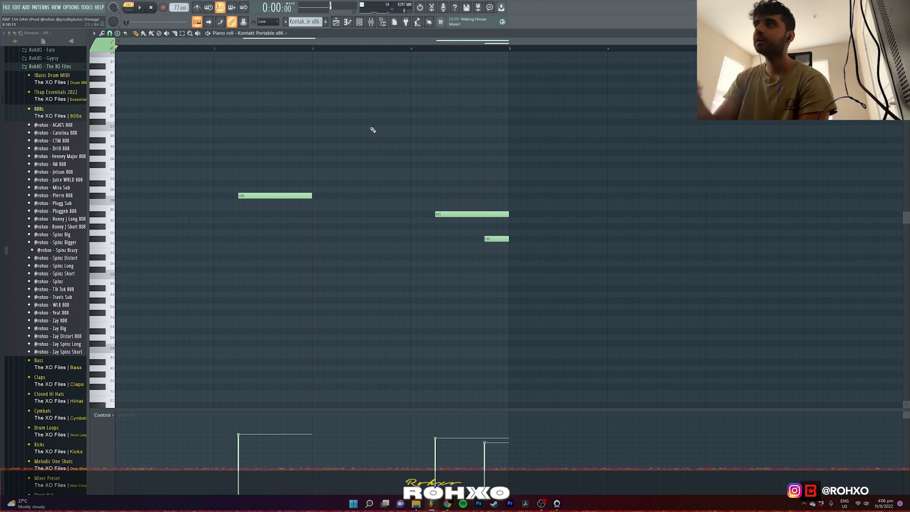
Step: Examine the Trumpet mixer track's effects from ValhallaVintageVerb through PanCake2, Fruity delay 2, WaveShell, SketchCassette II and RC-20 to Fruity parametric EQ 2
{"action": "left_click", "coordinate": [371, 22]}
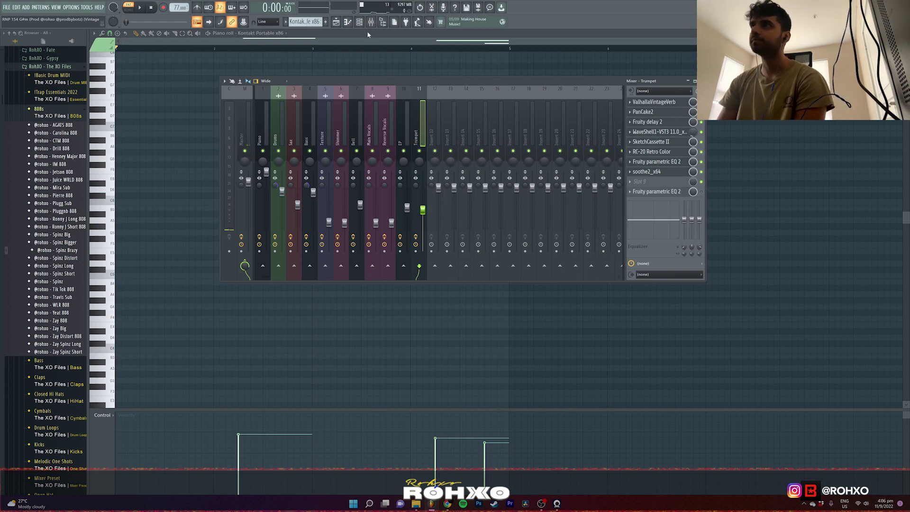
{"action": "left_click", "coordinate": [654, 101]}
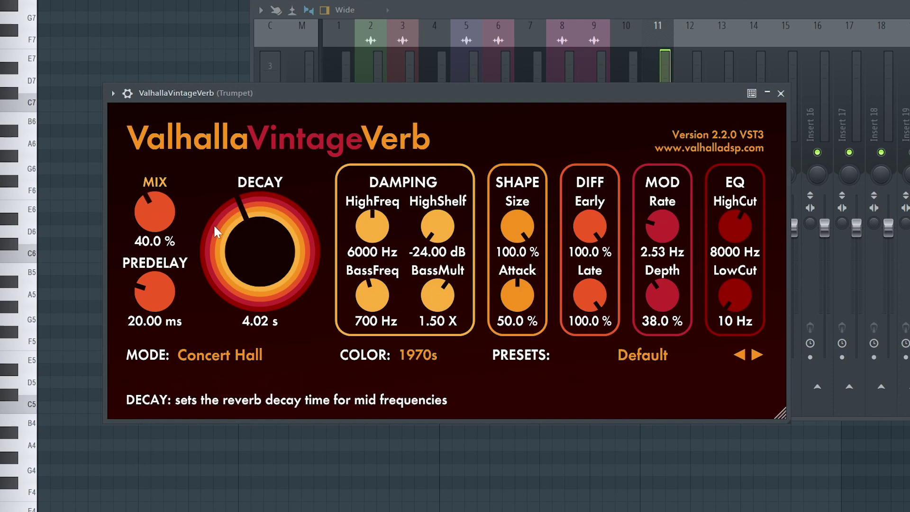
{"action": "left_click", "coordinate": [641, 113]}
{"action": "left_click", "coordinate": [641, 112]}
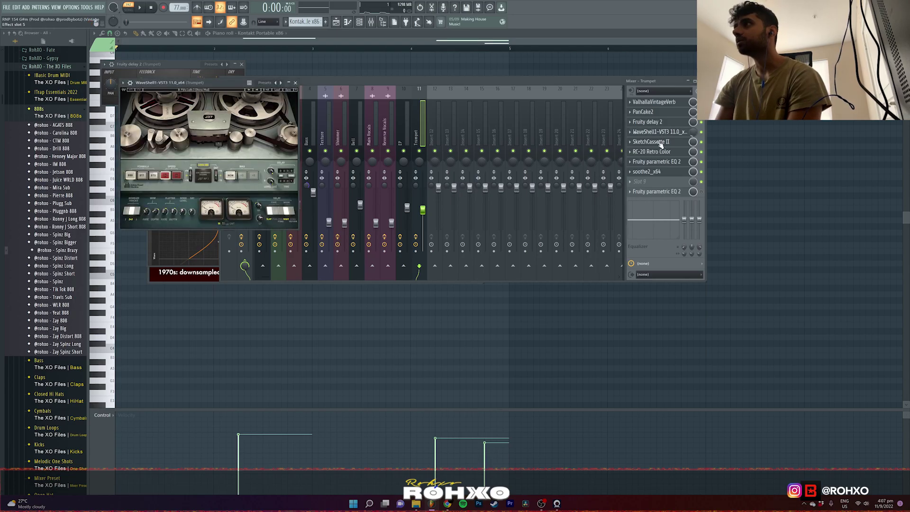
{"action": "left_click", "coordinate": [661, 142]}
{"action": "left_click", "coordinate": [661, 152]}
{"action": "left_click", "coordinate": [661, 162]}
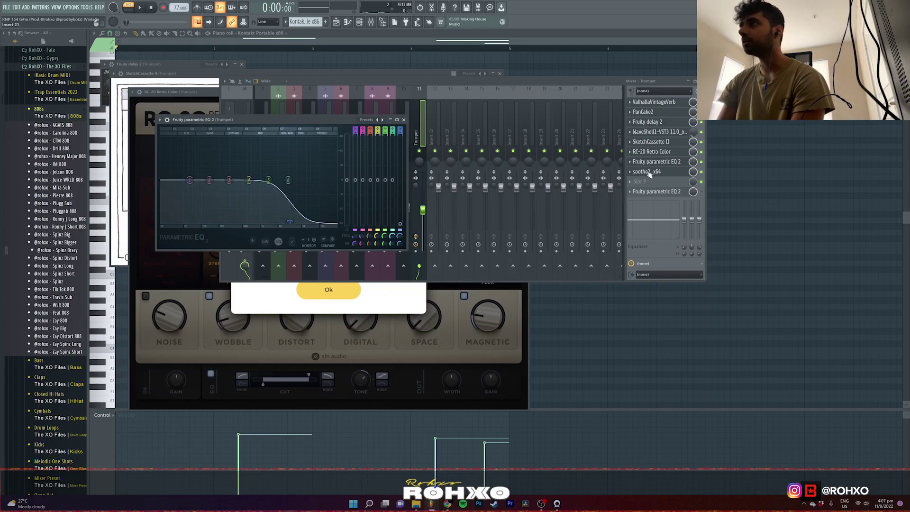
Step: Add a Fruity parametric EQ 2 to the Trumpet track's empty slot 9 and pull band 7 down into a high cut around 3 kHz
{"action": "left_click", "coordinate": [645, 182]}
{"action": "left_click", "coordinate": [795, 119]}
{"action": "left_click_drag", "start_coordinate": [243, 116], "coordinate": [224, 158]}
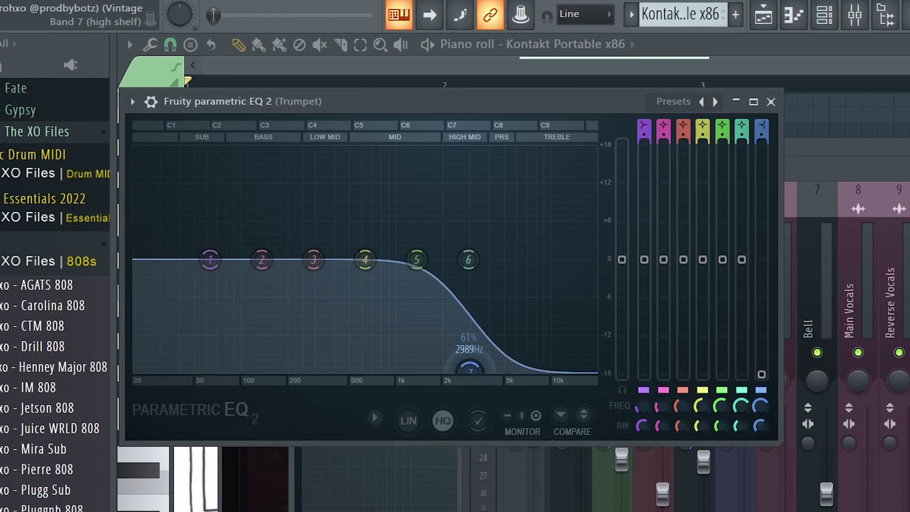
{"action": "left_click_drag", "start_coordinate": [470, 369], "coordinate": [482, 368]}
{"action": "scroll", "coordinate": [486, 370], "scroll_direction": "up", "scroll_amount": 3}
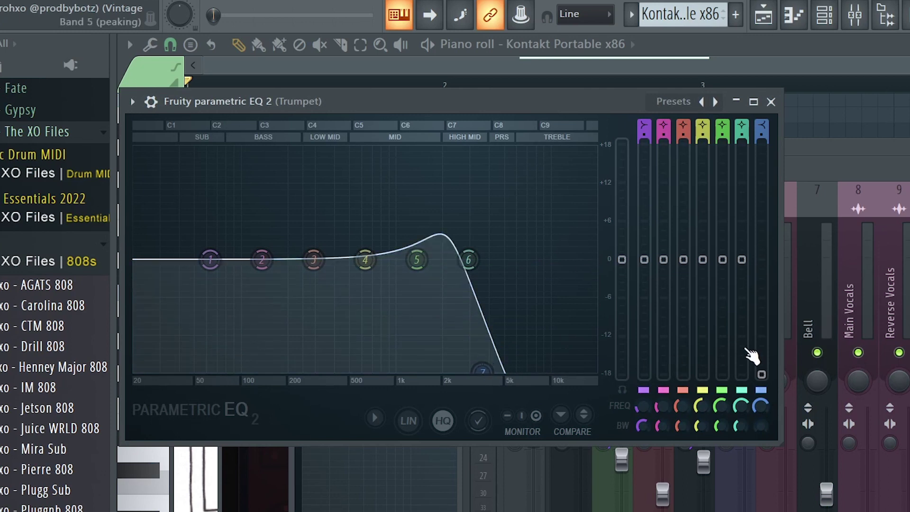
{"action": "scroll", "coordinate": [484, 368], "scroll_direction": "down", "scroll_amount": 5}
Step: Steepen the new EQ's band 7 high cut, raise its frequency above 5 kHz, and make band 1 a steep low cut
{"action": "left_click_drag", "start_coordinate": [762, 134], "coordinate": [761, 112]}
{"action": "left_click_drag", "start_coordinate": [483, 369], "coordinate": [522, 369]}
{"action": "scroll", "coordinate": [528, 375], "scroll_direction": "down", "scroll_amount": 3}
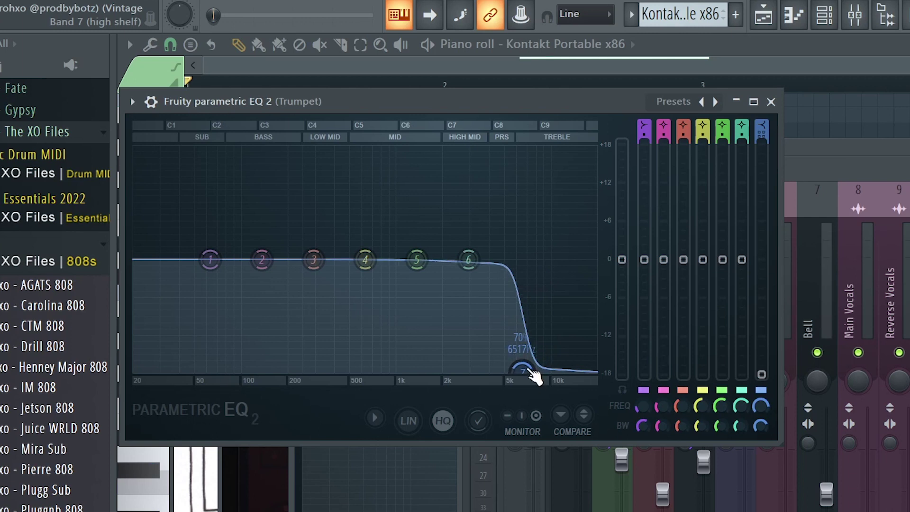
{"action": "scroll", "coordinate": [525, 371], "scroll_direction": "up", "scroll_amount": 1}
{"action": "mouse_move", "coordinate": [525, 371]}
{"action": "left_mouse_down"}
{"action": "mouse_move", "coordinate": [551, 373]}
{"action": "mouse_move", "coordinate": [536, 374]}
{"action": "left_mouse_up"}
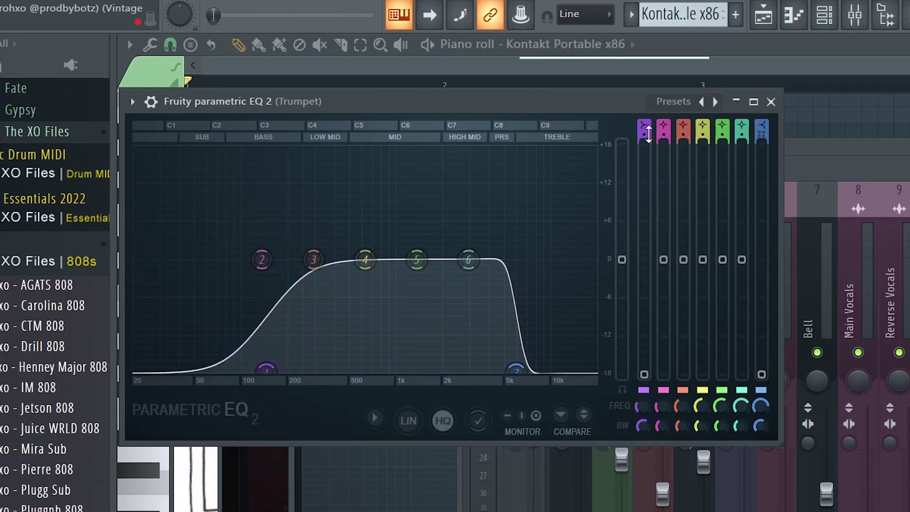
{"action": "left_click_drag", "start_coordinate": [648, 133], "coordinate": [648, 121]}
{"action": "left_click_drag", "start_coordinate": [267, 366], "coordinate": [258, 366]}
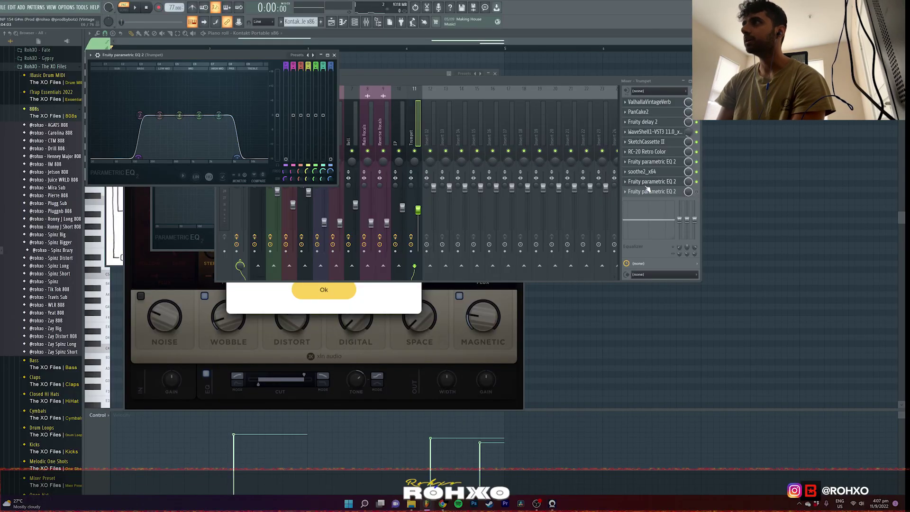
Step: Compare with the Trumpet track's existing Fruity parametric EQ 2, and delete the demonstration EQ from slot 9
{"action": "left_click", "coordinate": [648, 163]}
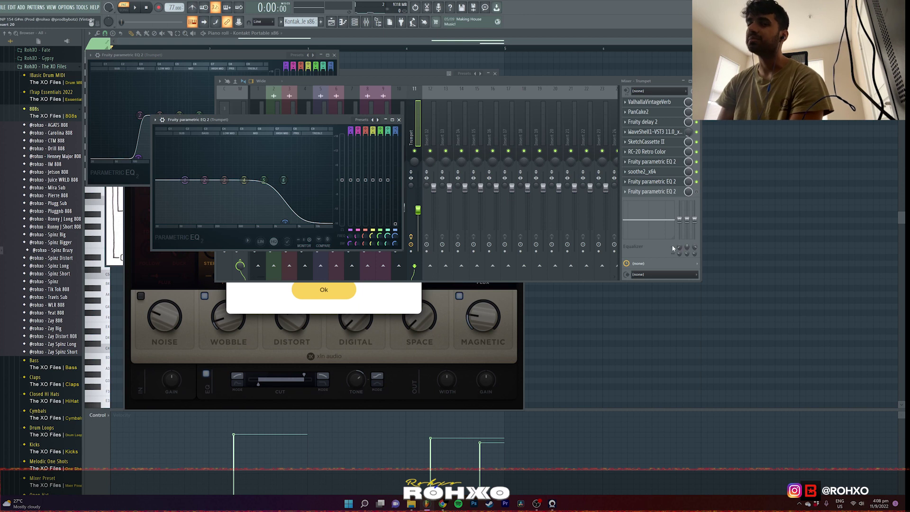
{"action": "left_click_drag", "start_coordinate": [306, 210], "coordinate": [335, 218]}
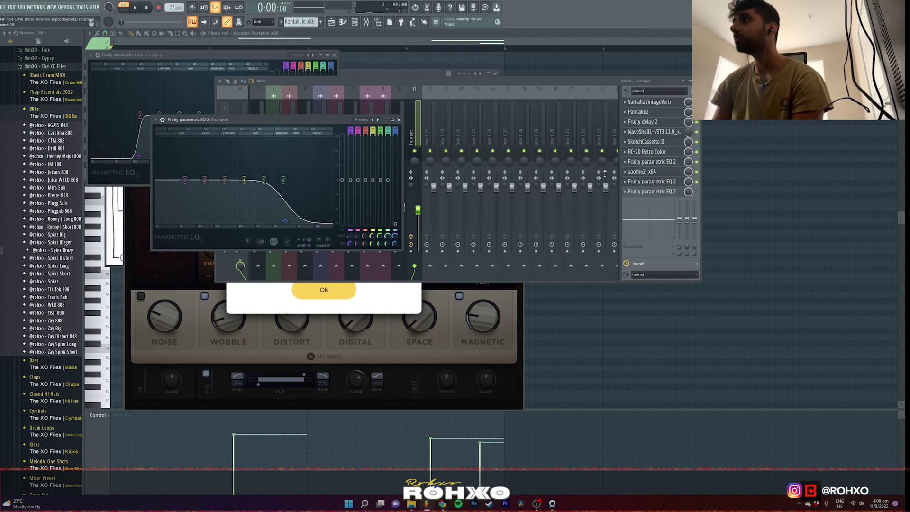
{"action": "left_click", "coordinate": [635, 181]}
{"action": "left_click", "coordinate": [644, 197]}
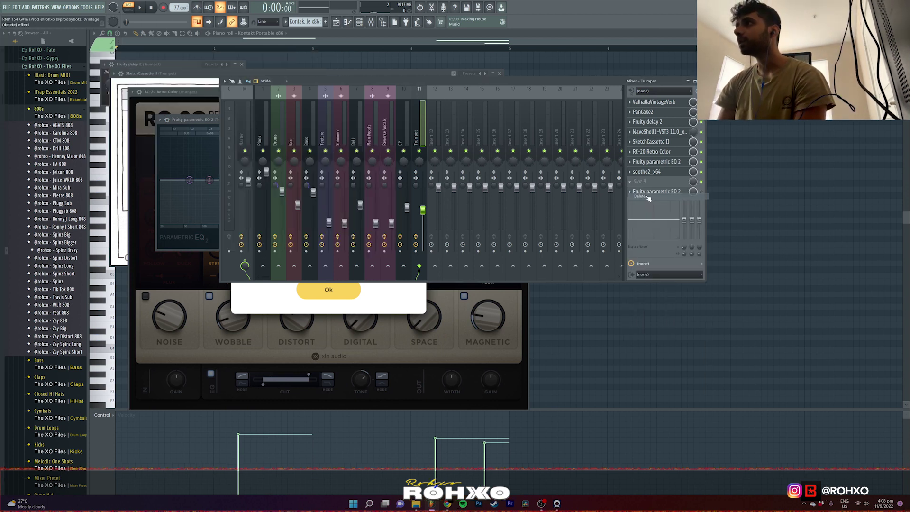
Step: Examine the soothe2 settings on the Trumpet track and return to the playlist
{"action": "left_click", "coordinate": [647, 171]}
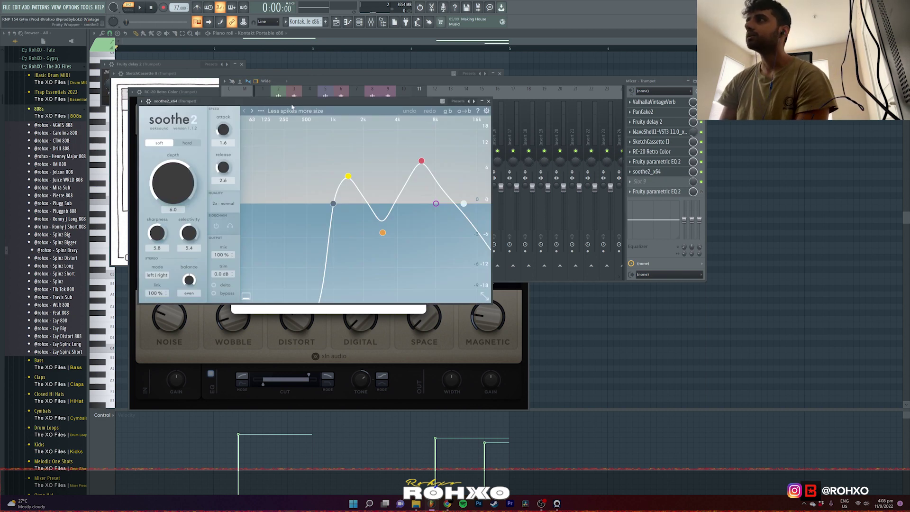
{"action": "left_click", "coordinate": [380, 80]}
{"action": "left_click", "coordinate": [542, 70]}
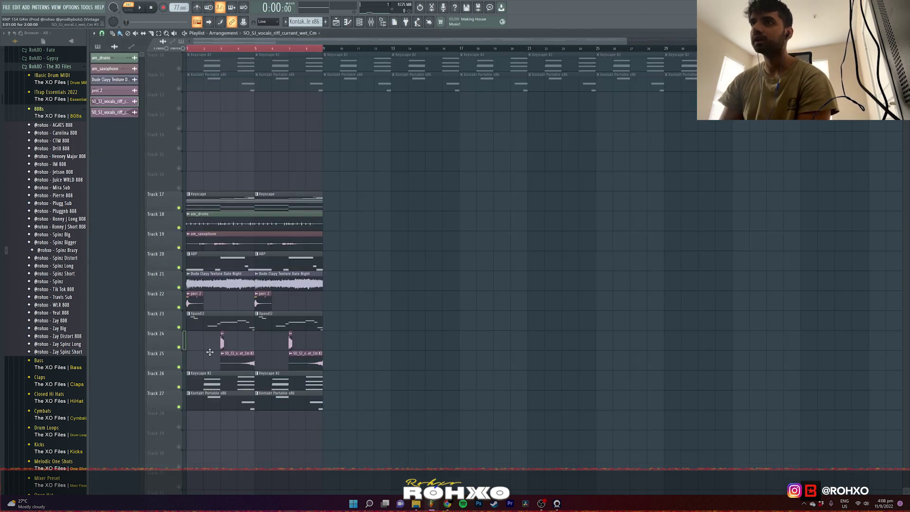
Step: Solo the vocal clips on Track 24, play them back and show their Main Vocals mixer track
{"action": "right_click", "coordinate": [179, 347]}
{"action": "key", "text": "space"}
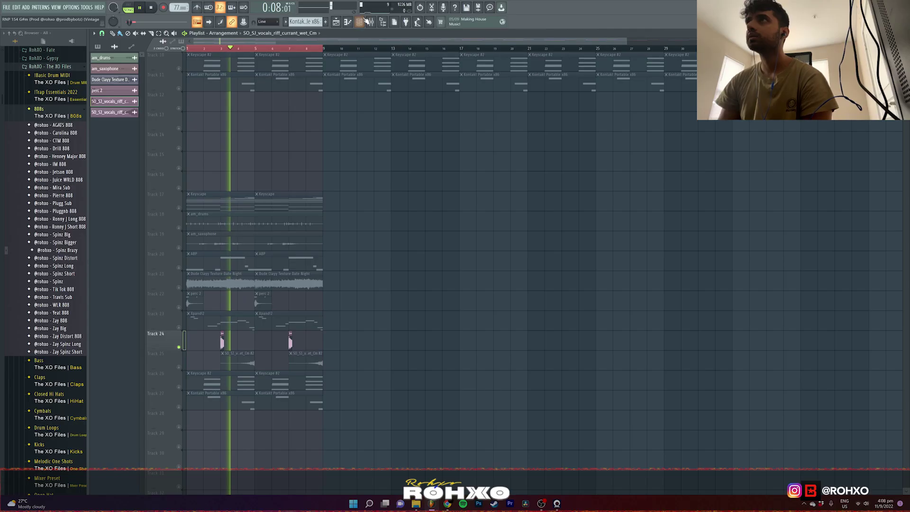
{"action": "left_click", "coordinate": [371, 22]}
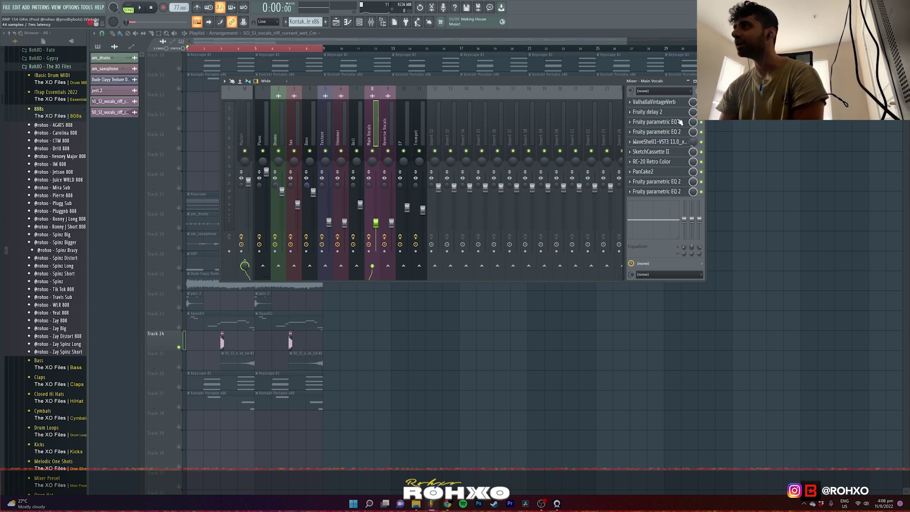
Step: Examine ValhallaVintageVerb, Fruity delay 2 and Fruity parametric EQ 2 on the Main Vocals track, including the EQ's preset list
{"action": "left_click", "coordinate": [671, 102]}
{"action": "left_click", "coordinate": [661, 113]}
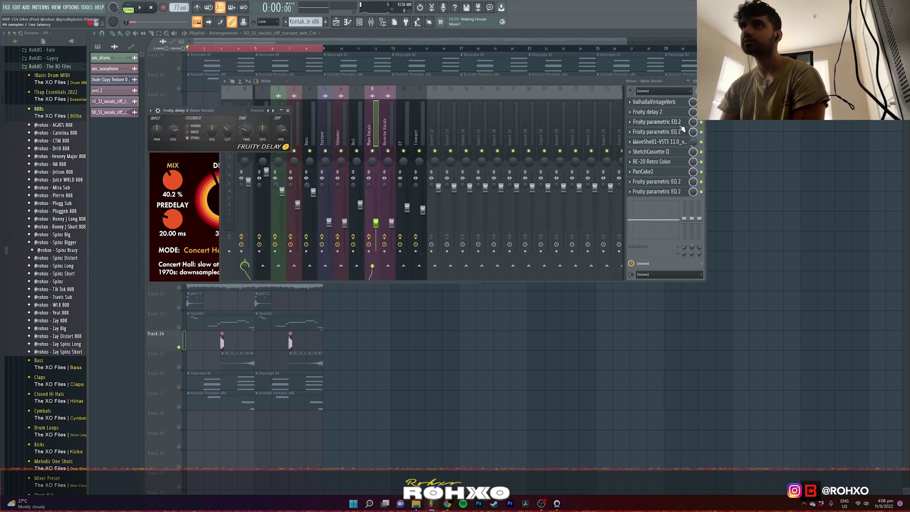
{"action": "left_click", "coordinate": [680, 127]}
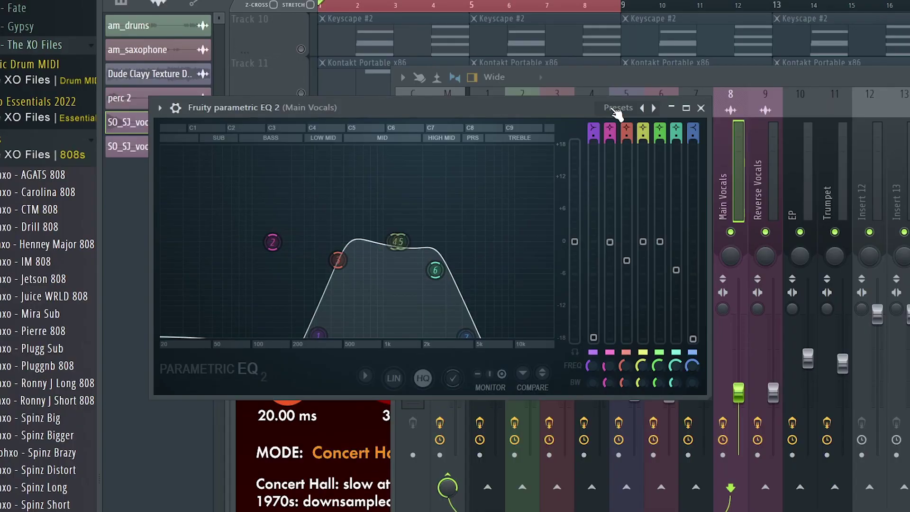
{"action": "left_click", "coordinate": [616, 111]}
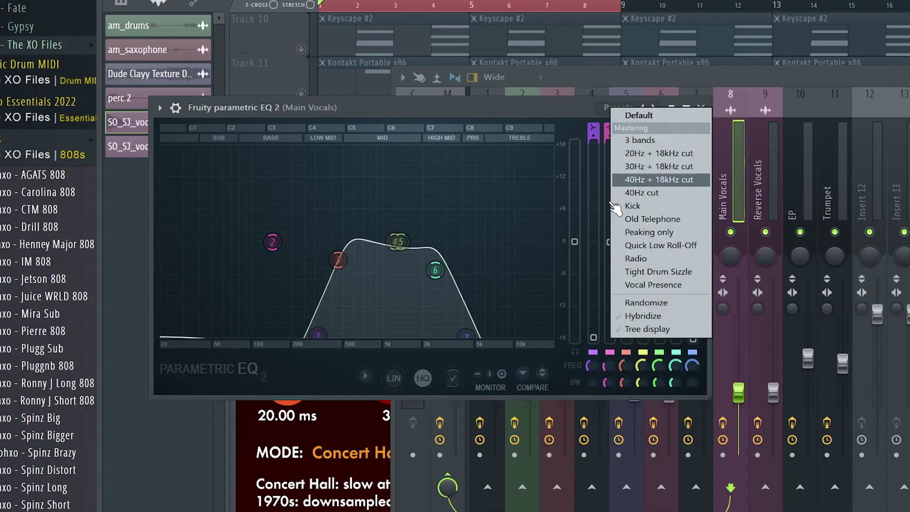
{"action": "left_click", "coordinate": [522, 113]}
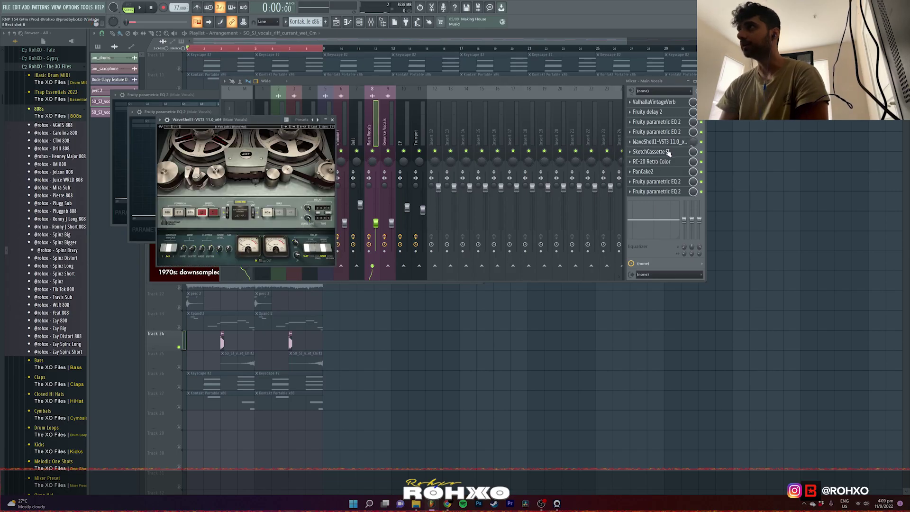
Step: Examine SketchCassette II, RC-20 Retro Color, PanCake2 and the closing Fruity parametric EQ 2 effects on the Main Vocals track
{"action": "left_click", "coordinate": [666, 151]}
{"action": "left_click", "coordinate": [652, 162]}
{"action": "left_click", "coordinate": [643, 172]}
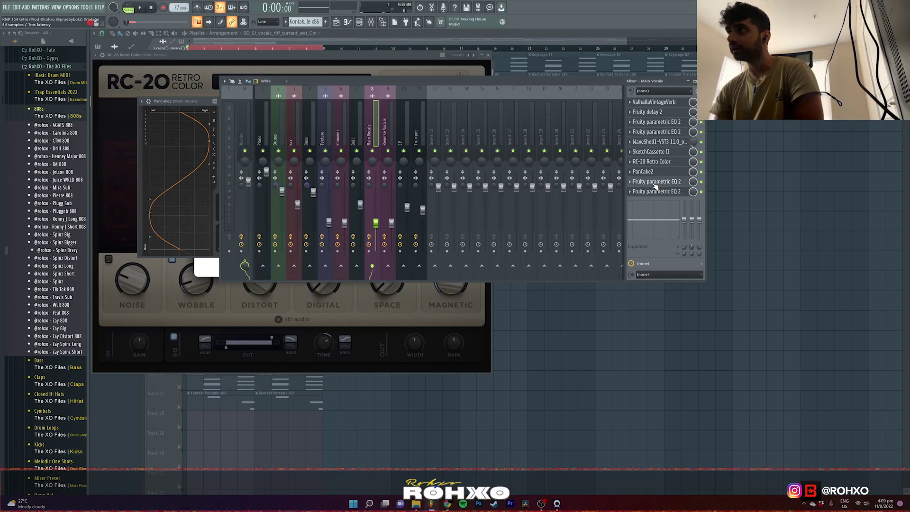
{"action": "left_click", "coordinate": [656, 182]}
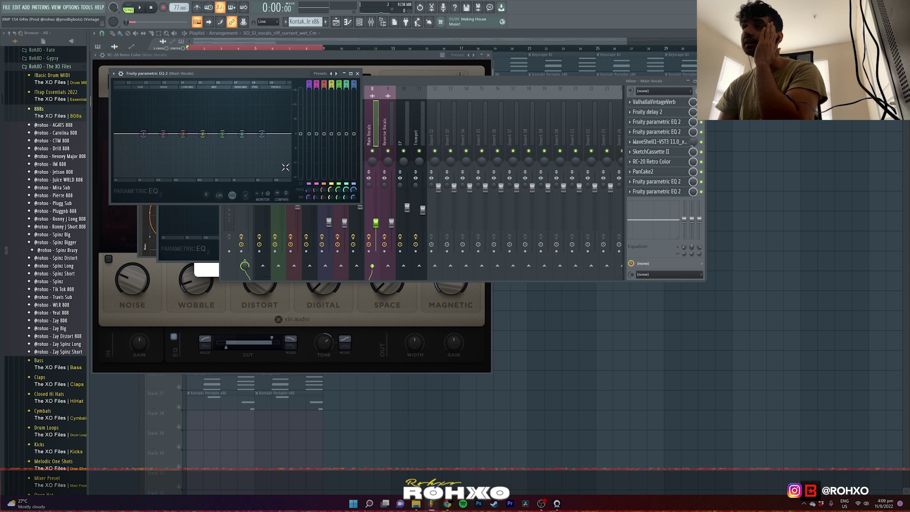
{"action": "left_click", "coordinate": [488, 81]}
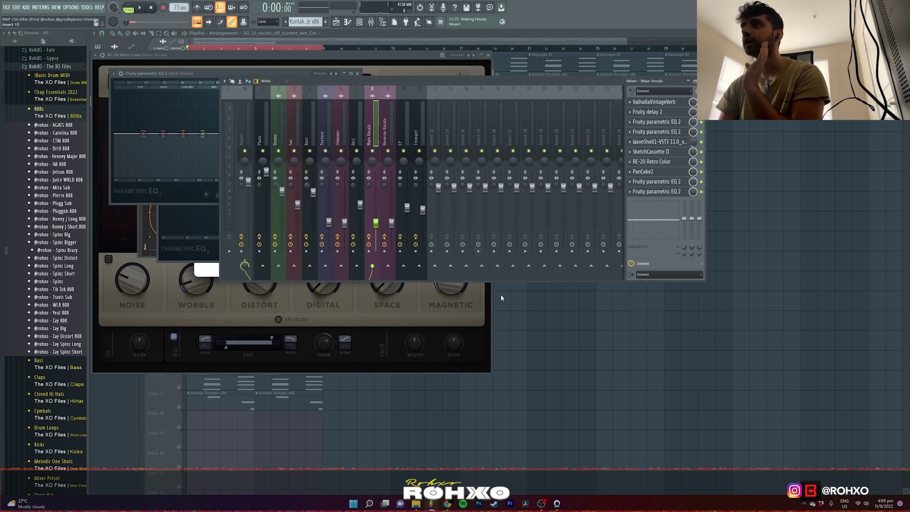
Step: Open the Track 24 vocal clip's sample settings from the playlist and check which Splice pack folder it comes from
{"action": "key", "text": "F12"}
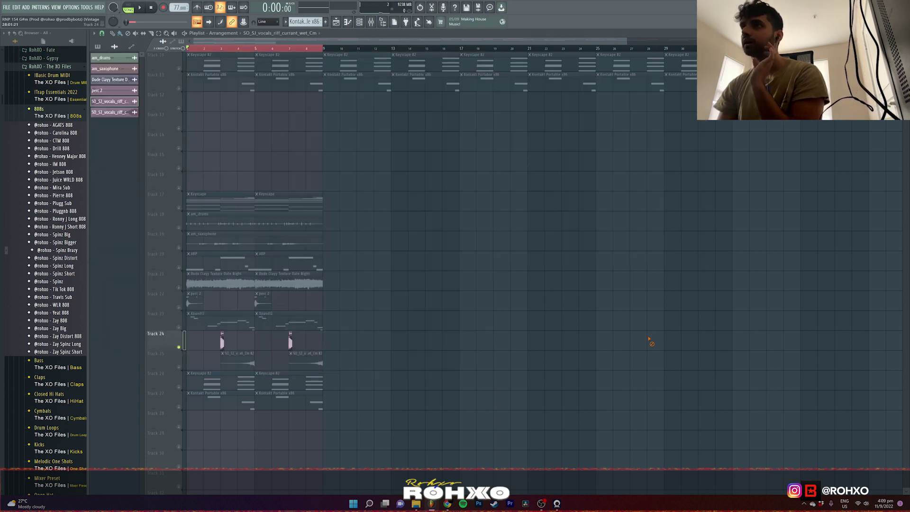
{"action": "double_click", "coordinate": [221, 341]}
{"action": "left_click", "coordinate": [234, 141]}
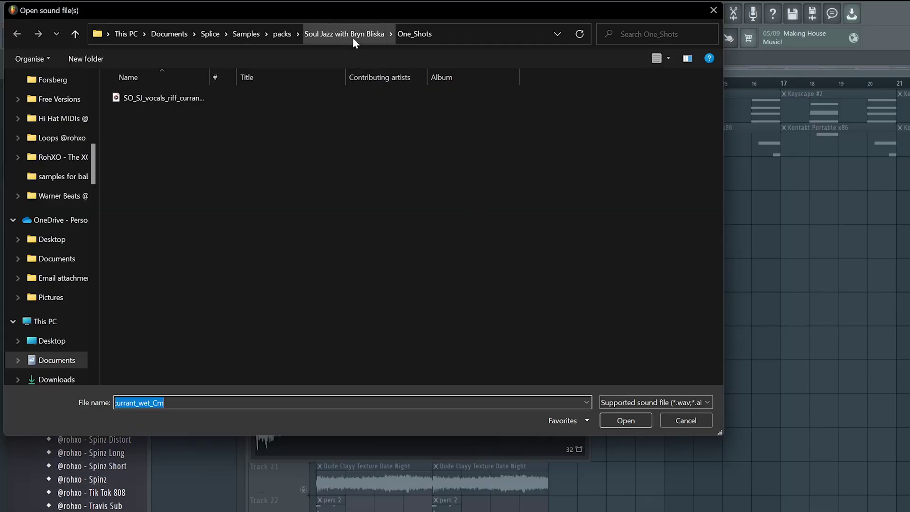
{"action": "left_click", "coordinate": [671, 418]}
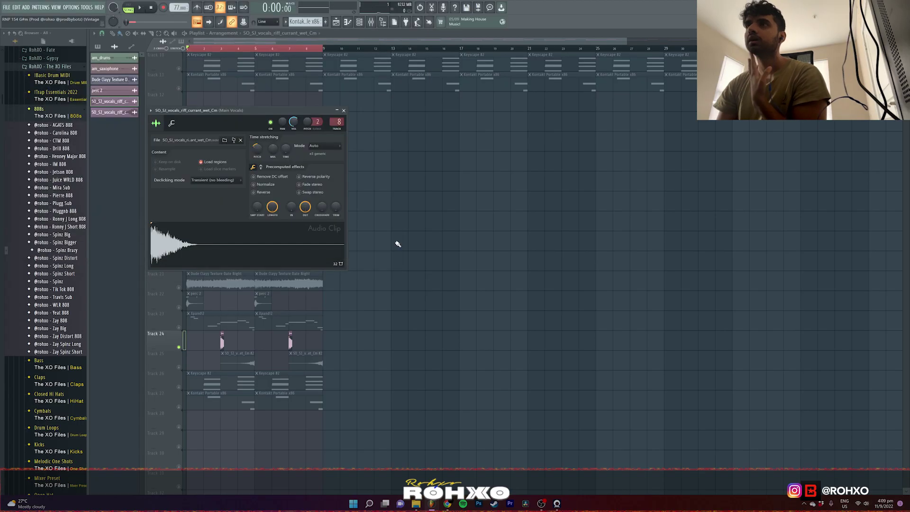
{"action": "key", "text": "Escape"}
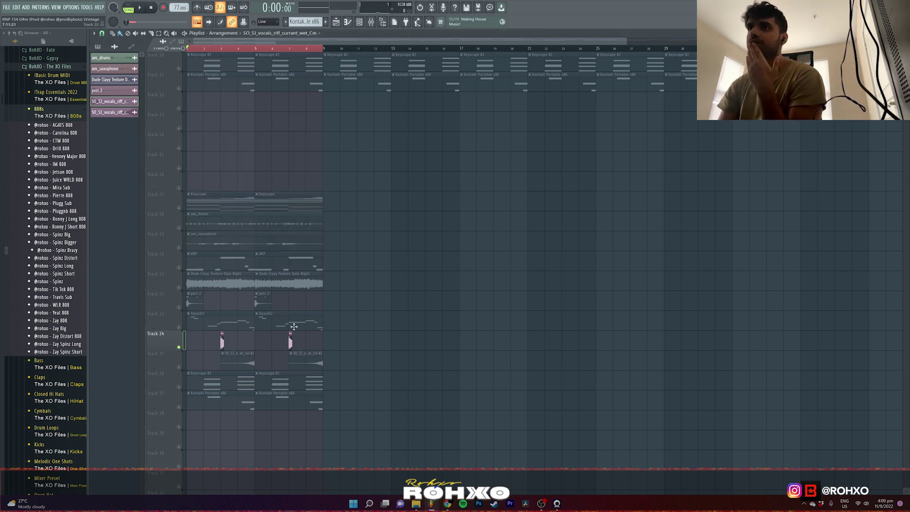
Step: Solo Track 25 and open the reversed vocal clip's sample settings
{"action": "left_click", "coordinate": [178, 368]}
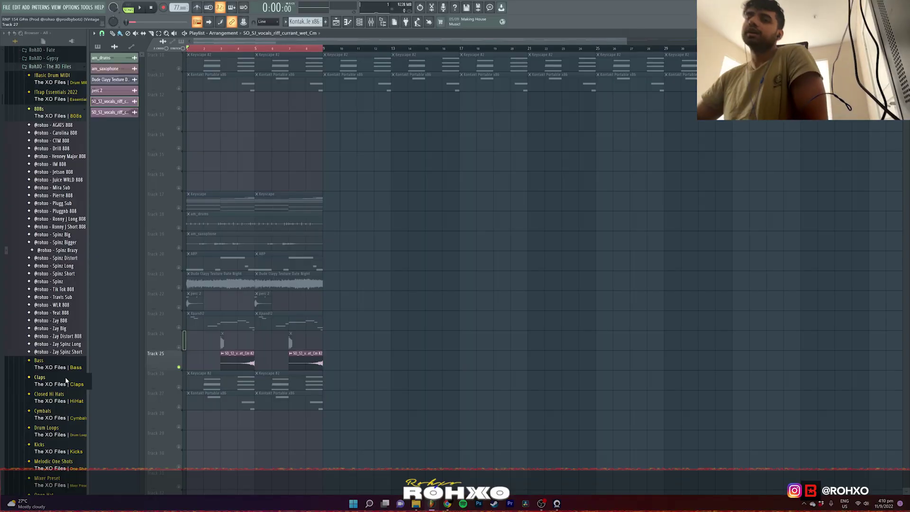
{"action": "double_click", "coordinate": [240, 358]}
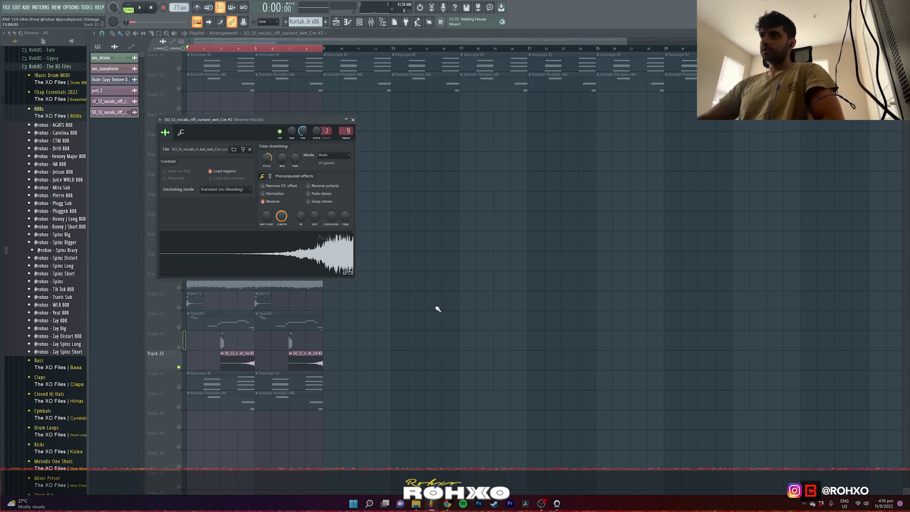
Step: Close the sample settings and audition the soloed reversed vocal clip from bar 3 of the playlist
{"action": "key", "text": "Escape"}
{"action": "left_click", "coordinate": [221, 48]}
{"action": "key", "text": "space"}
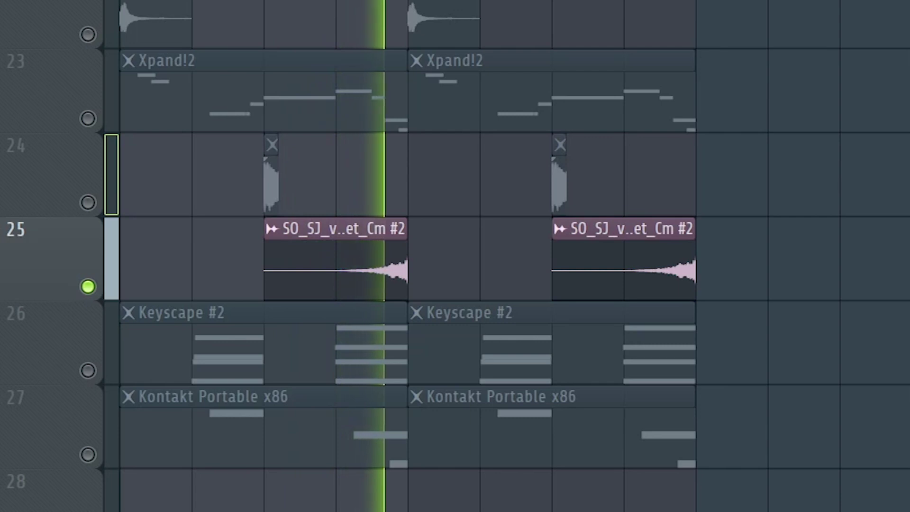
{"action": "key", "text": "space"}
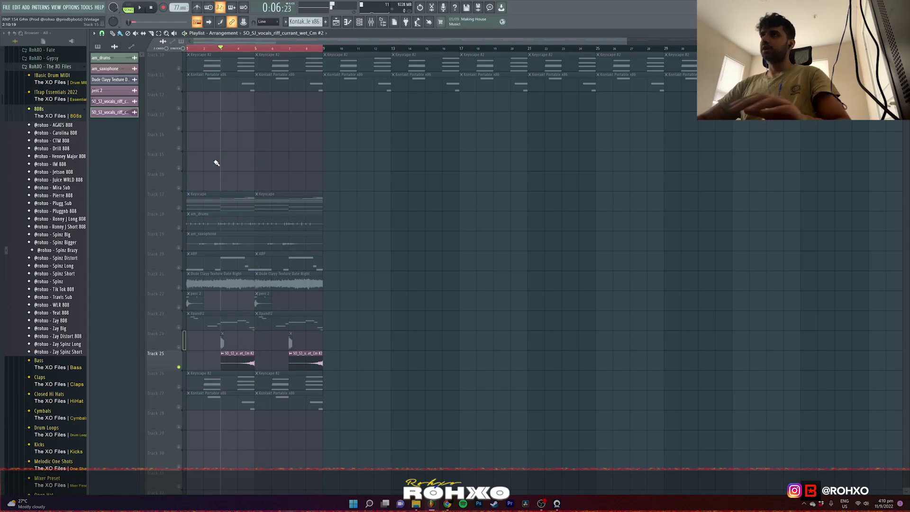
Step: Examine ValhallaVintageVerb, Fruity delay 2 and PanCake2 on the Reverse Vocals mixer track
{"action": "left_click", "coordinate": [371, 22]}
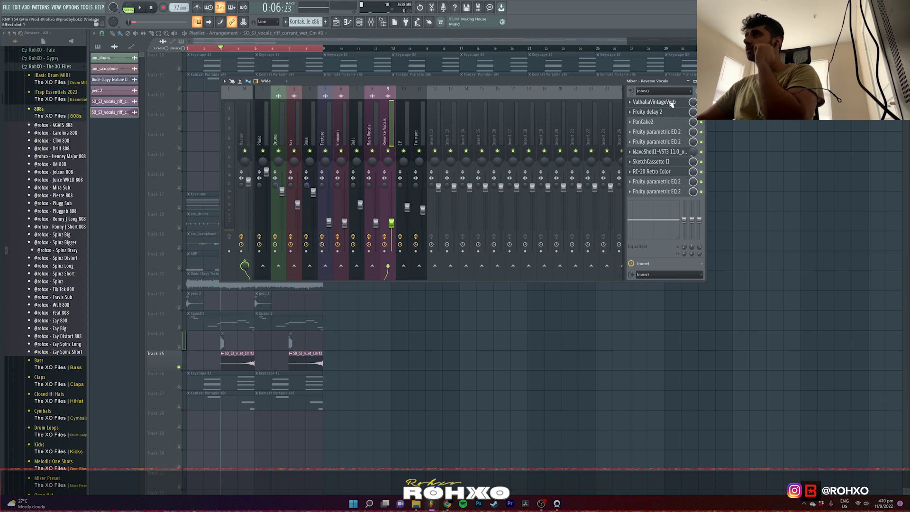
{"action": "left_click", "coordinate": [654, 102]}
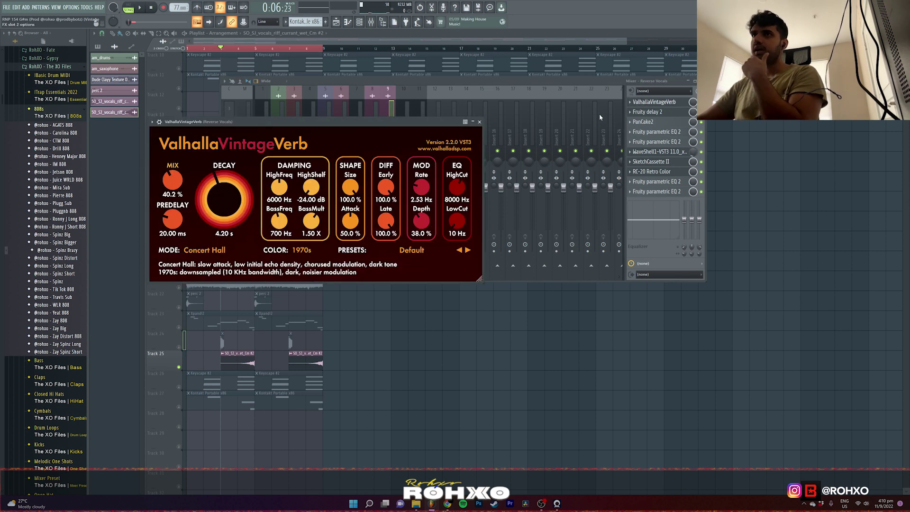
{"action": "left_click", "coordinate": [663, 112]}
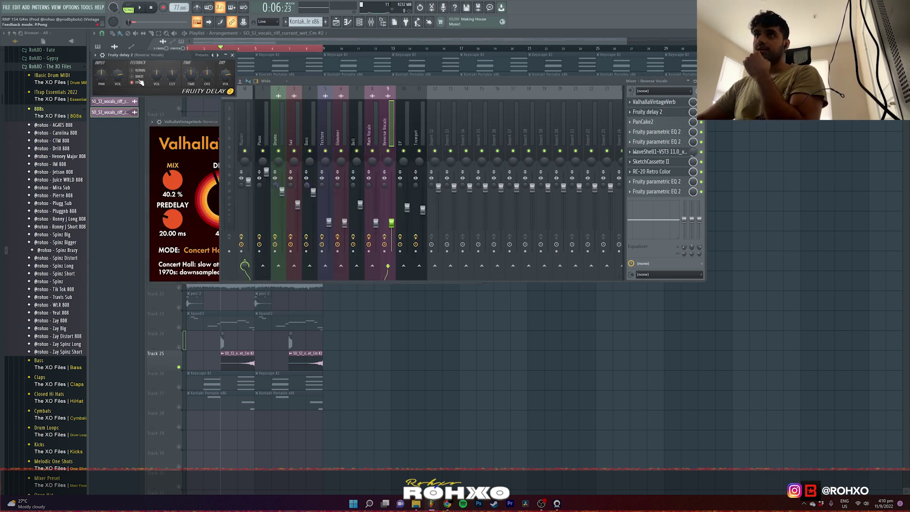
{"action": "left_click", "coordinate": [654, 122]}
{"action": "left_click", "coordinate": [654, 123]}
{"action": "left_click", "coordinate": [654, 122]}
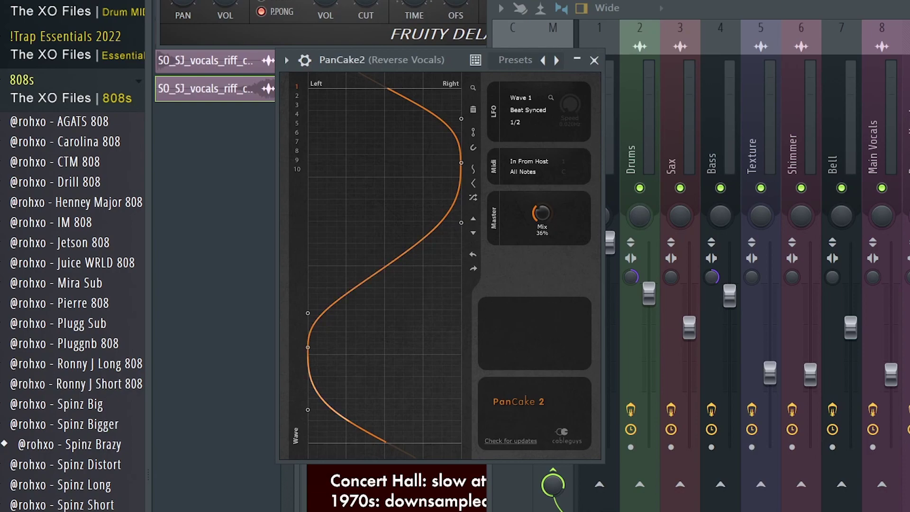
Step: Examine the first two Fruity parametric EQ 2 curves and the WaveShell tape effect on the Reverse Vocals track
{"action": "left_click", "coordinate": [679, 133]}
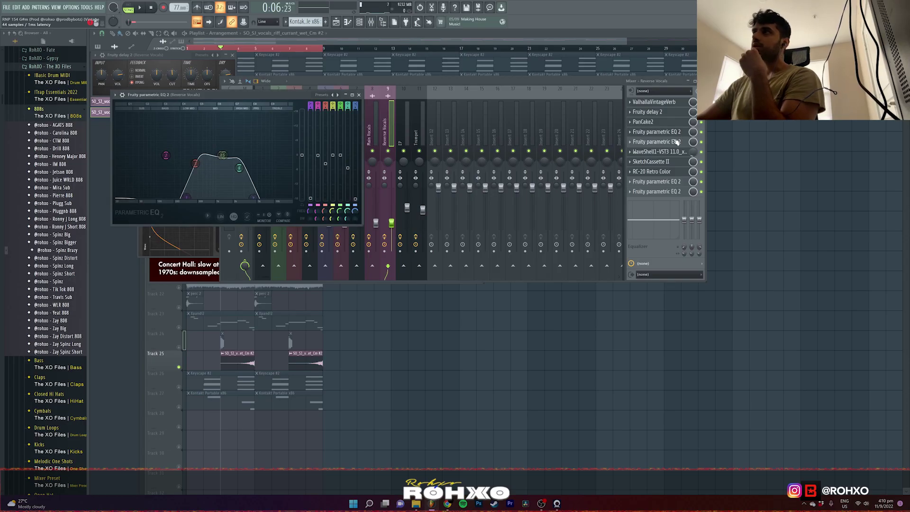
{"action": "left_click", "coordinate": [664, 136]}
{"action": "left_click", "coordinate": [665, 142]}
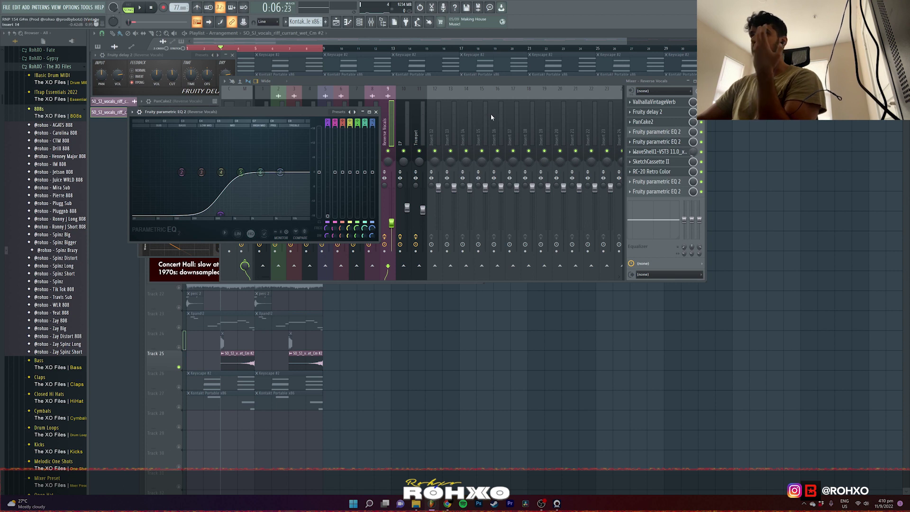
{"action": "left_click", "coordinate": [673, 153]}
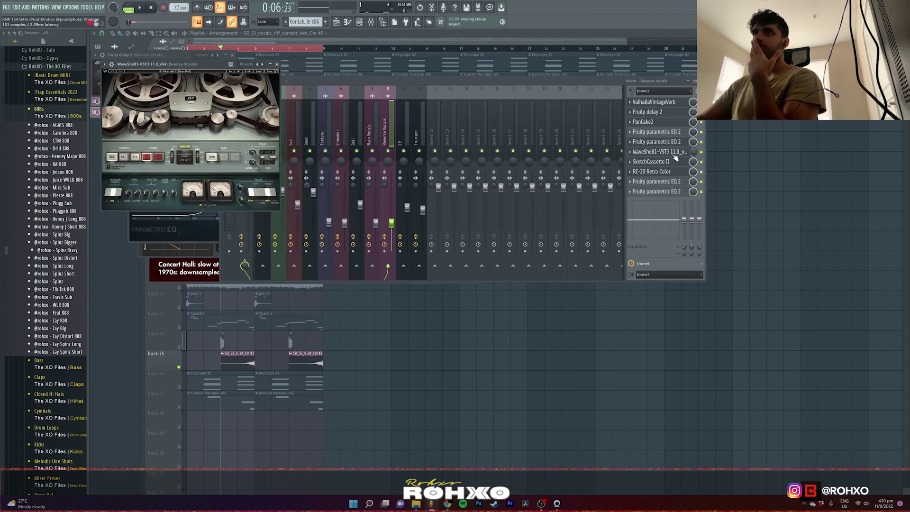
Step: Examine SketchCassette II, RC-20 Retro Color and the following Fruity parametric EQ 2 on the Reverse Vocals track, and return to the playlist
{"action": "left_click", "coordinate": [671, 162]}
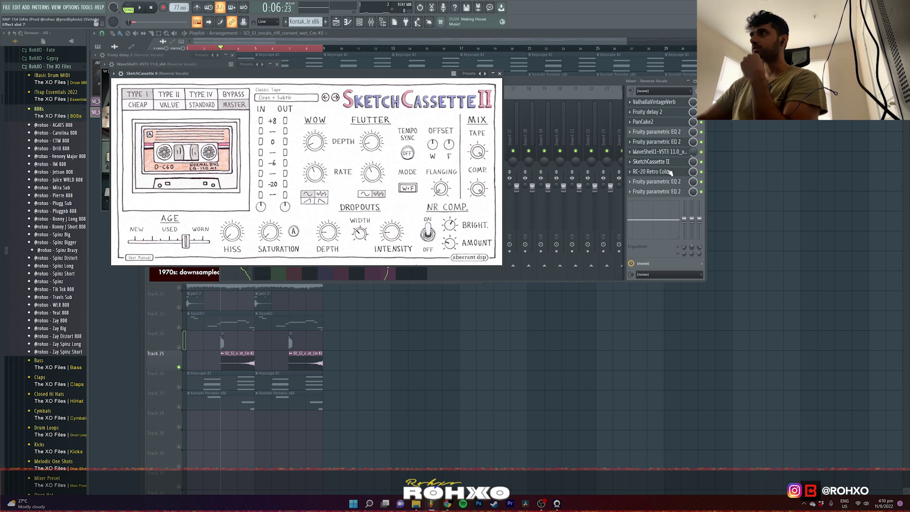
{"action": "left_click", "coordinate": [670, 172]}
{"action": "left_click", "coordinate": [669, 185]}
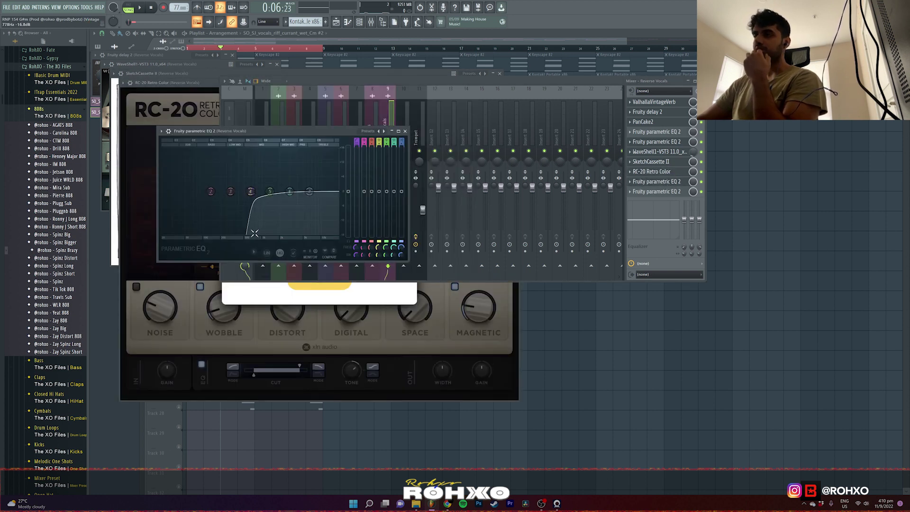
{"action": "left_click", "coordinate": [406, 131]}
{"action": "left_click", "coordinate": [618, 327]}
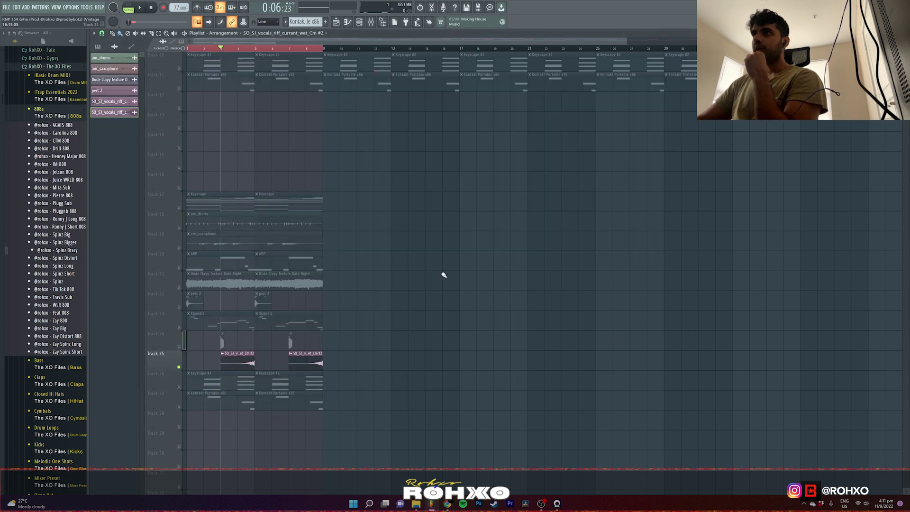
Step: Unmute the silenced layers across Tracks 17 to 27 and play the complete loop from the start
{"action": "left_click", "coordinate": [179, 347]}
{"action": "left_click", "coordinate": [178, 328]}
{"action": "left_click", "coordinate": [179, 307]}
{"action": "left_click", "coordinate": [179, 287]}
{"action": "left_click", "coordinate": [178, 268]}
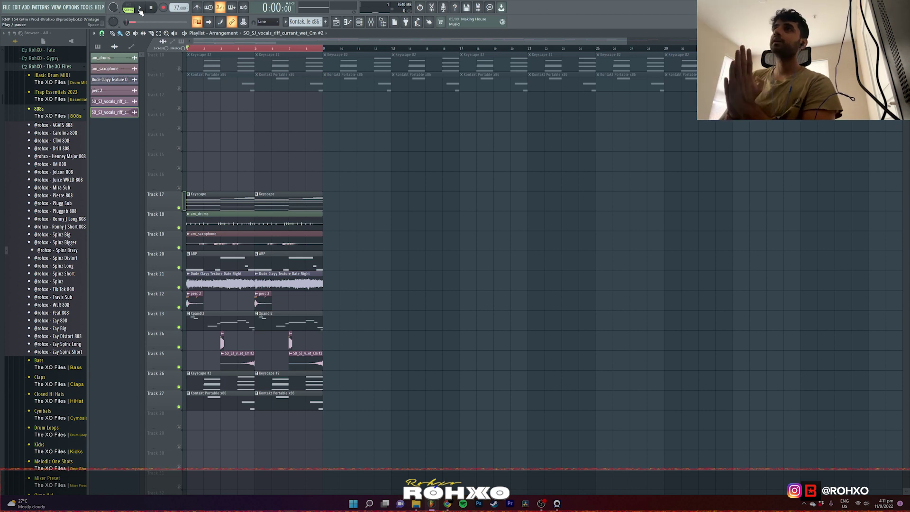
{"action": "left_click", "coordinate": [141, 8]}
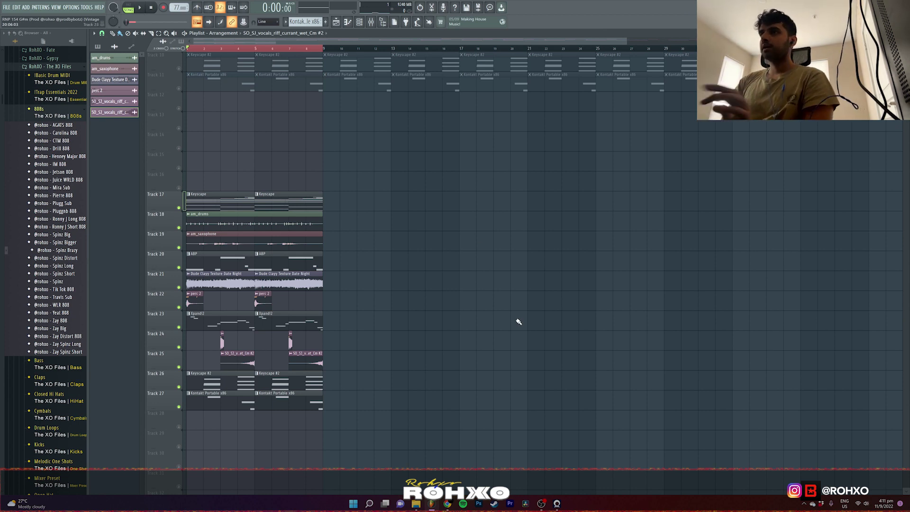